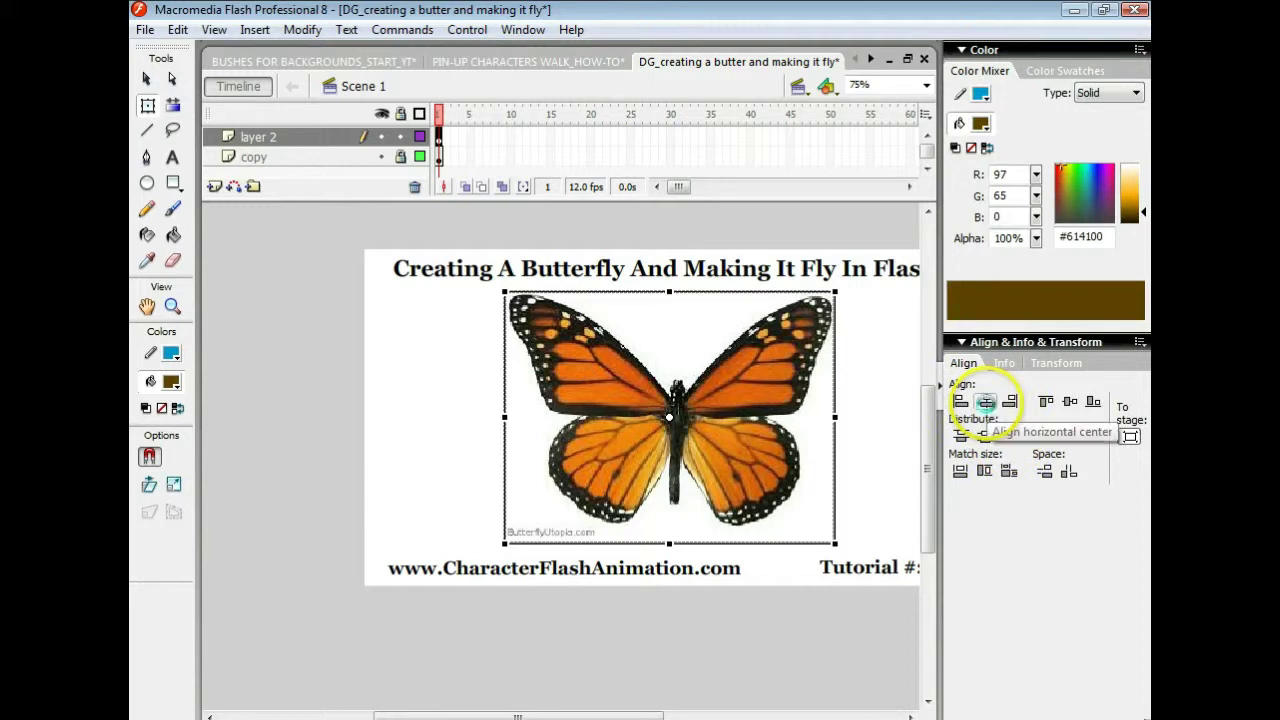
# - Centre the butterfly picture horizontally and vertically on the stage, and hide the alignment controls
pyautogui.click(986, 402)
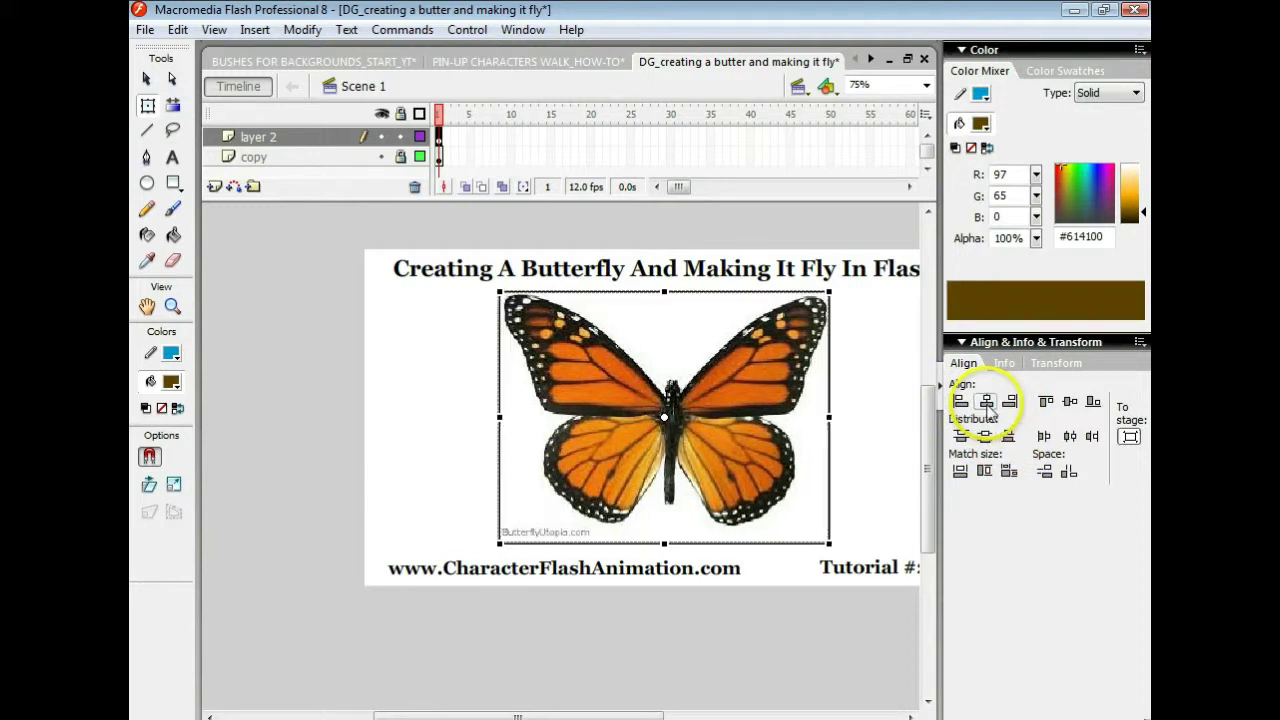
pyautogui.click(1071, 405)
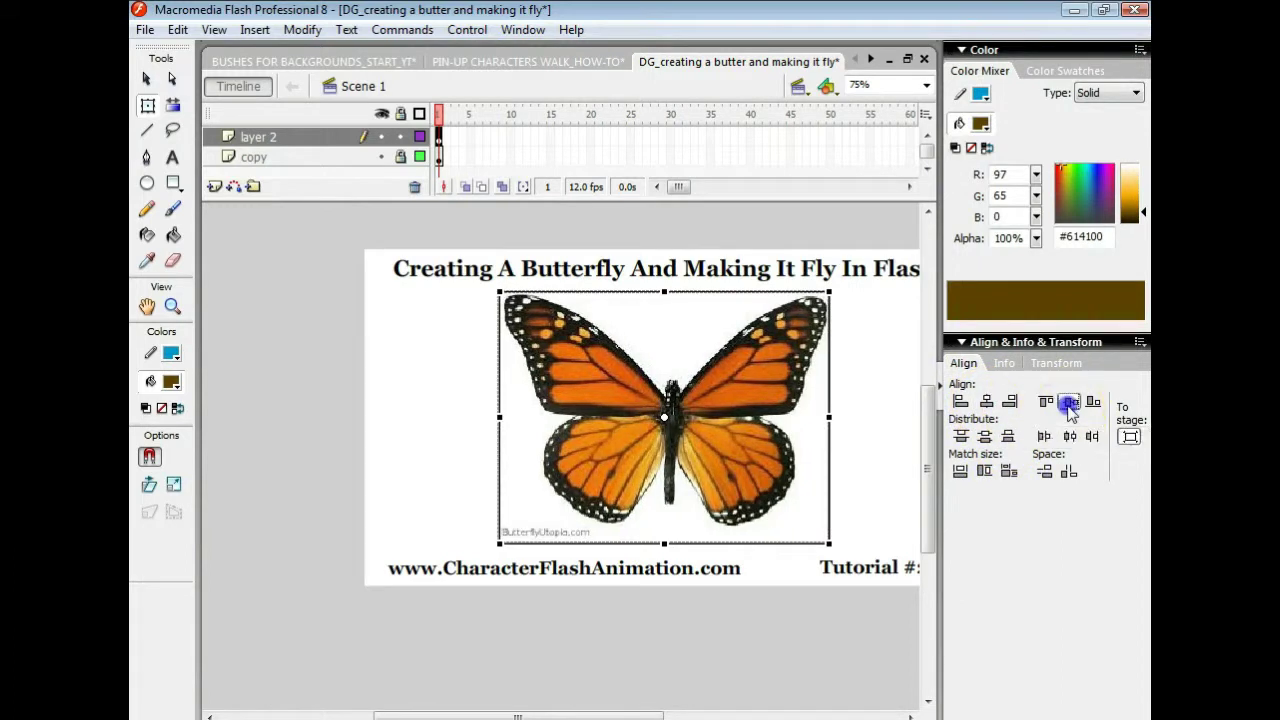
pyautogui.click(941, 386)
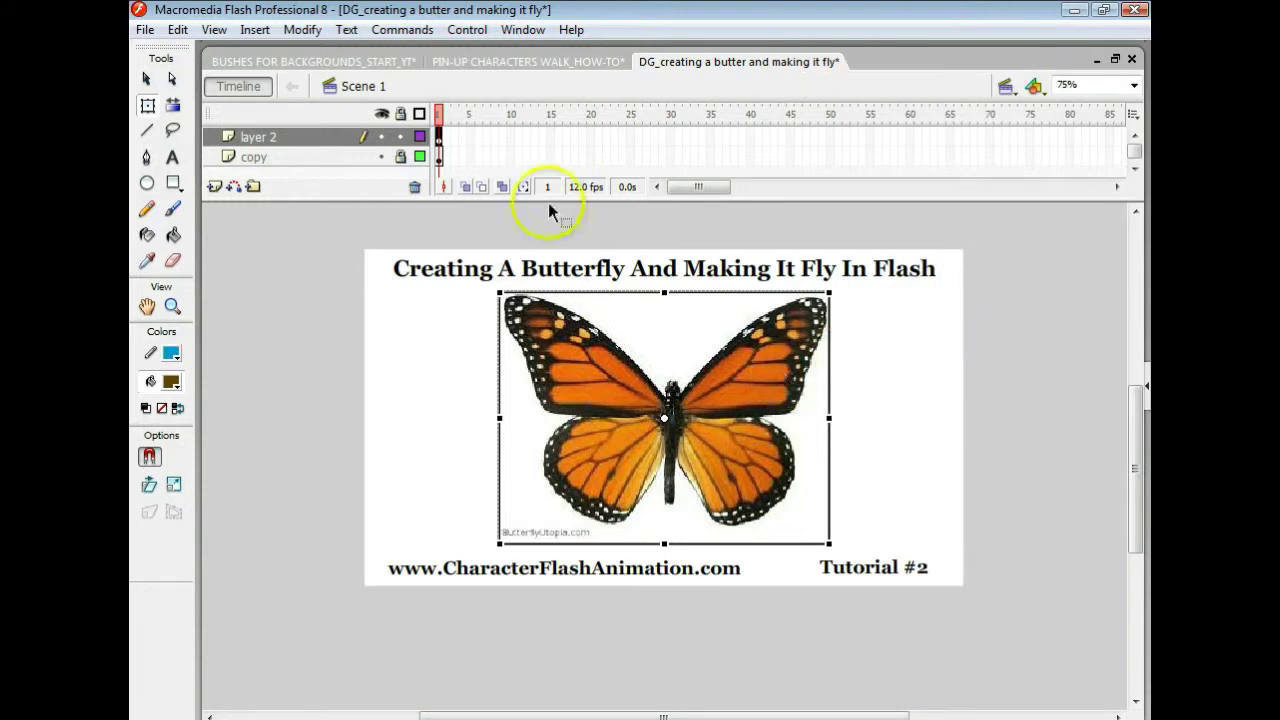
# - Convert the butterfly picture to a movie clip symbol named "butterfly image"
pyautogui.click(302, 30)
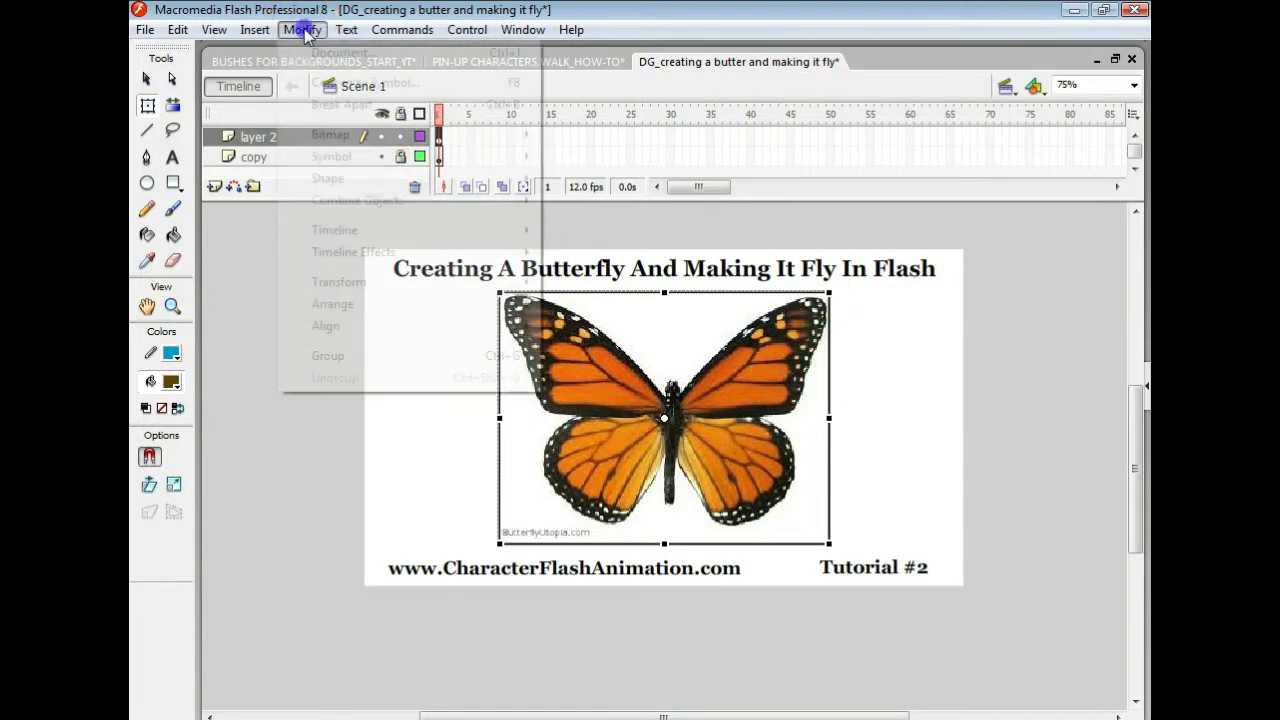
pyautogui.click(345, 82)
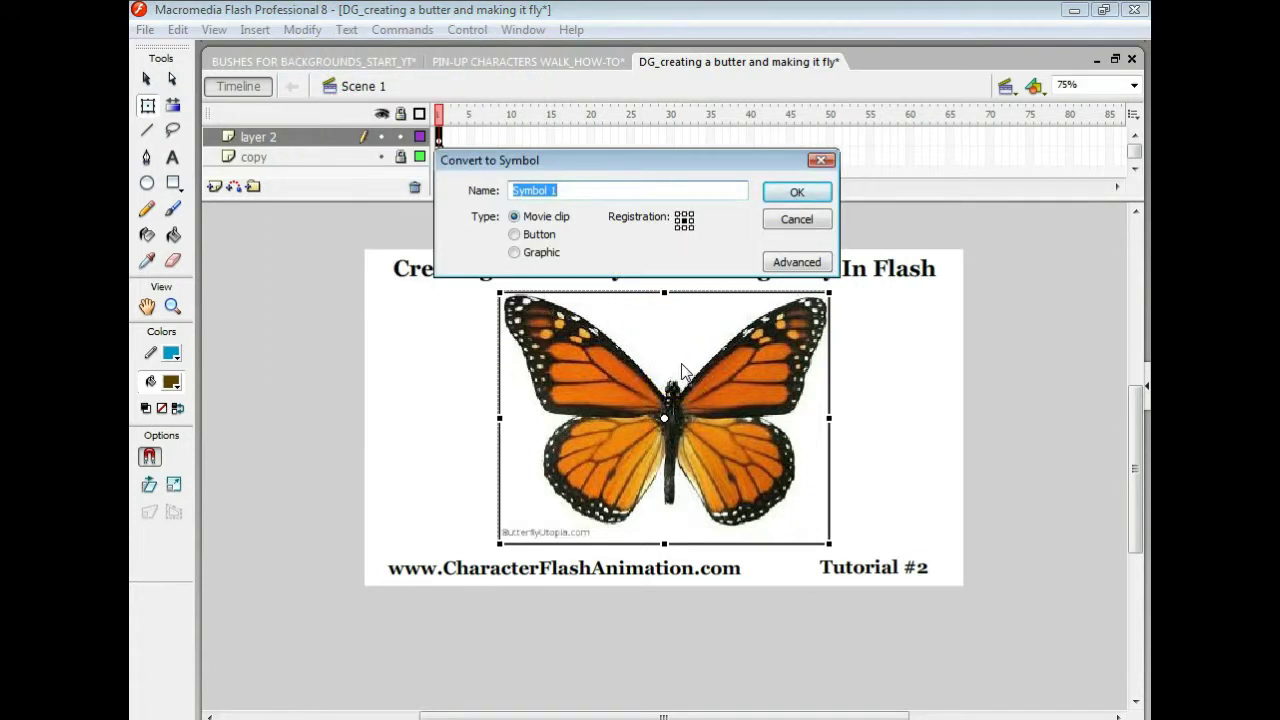
pyautogui.write('butterfly ima')
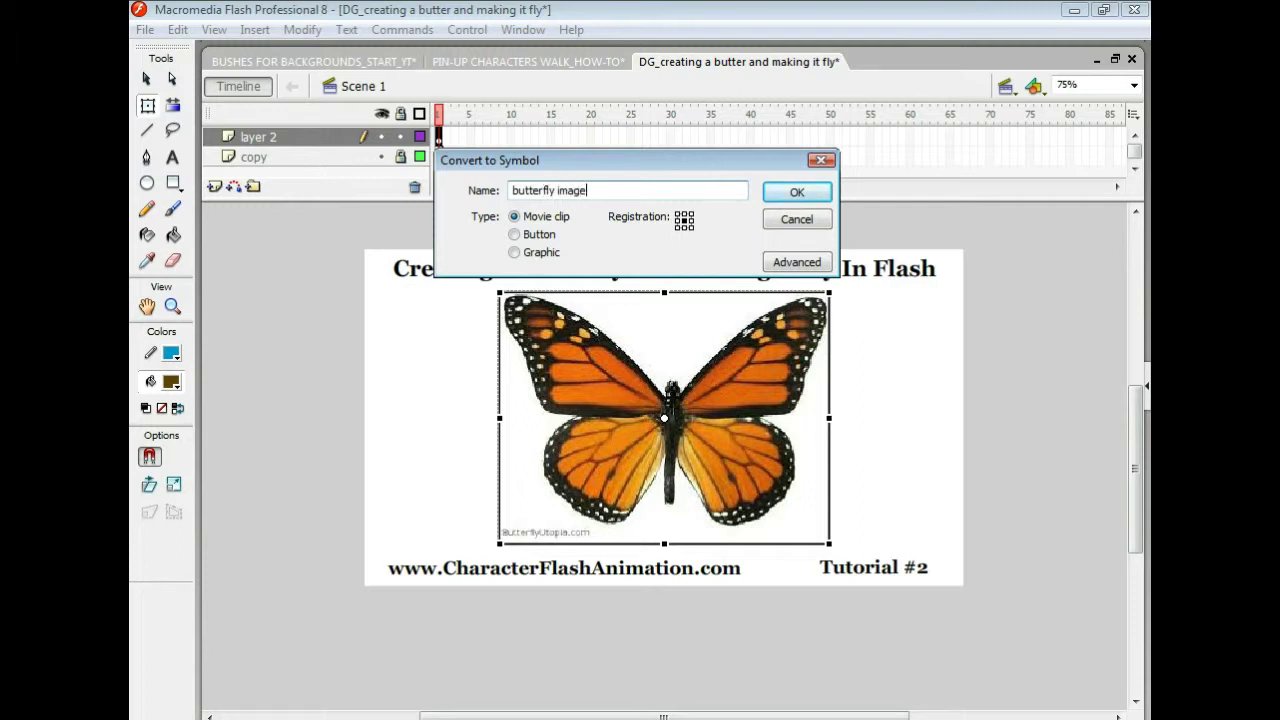
pyautogui.write('ge')
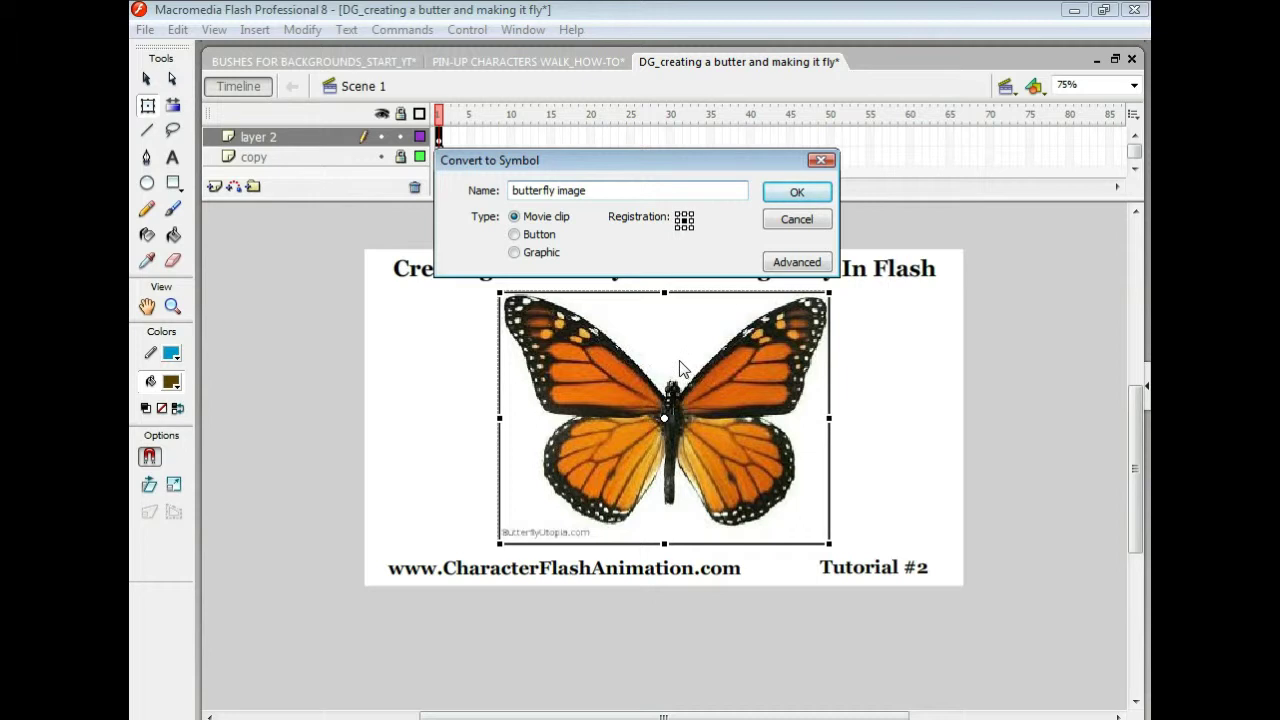
pyautogui.click(777, 197)
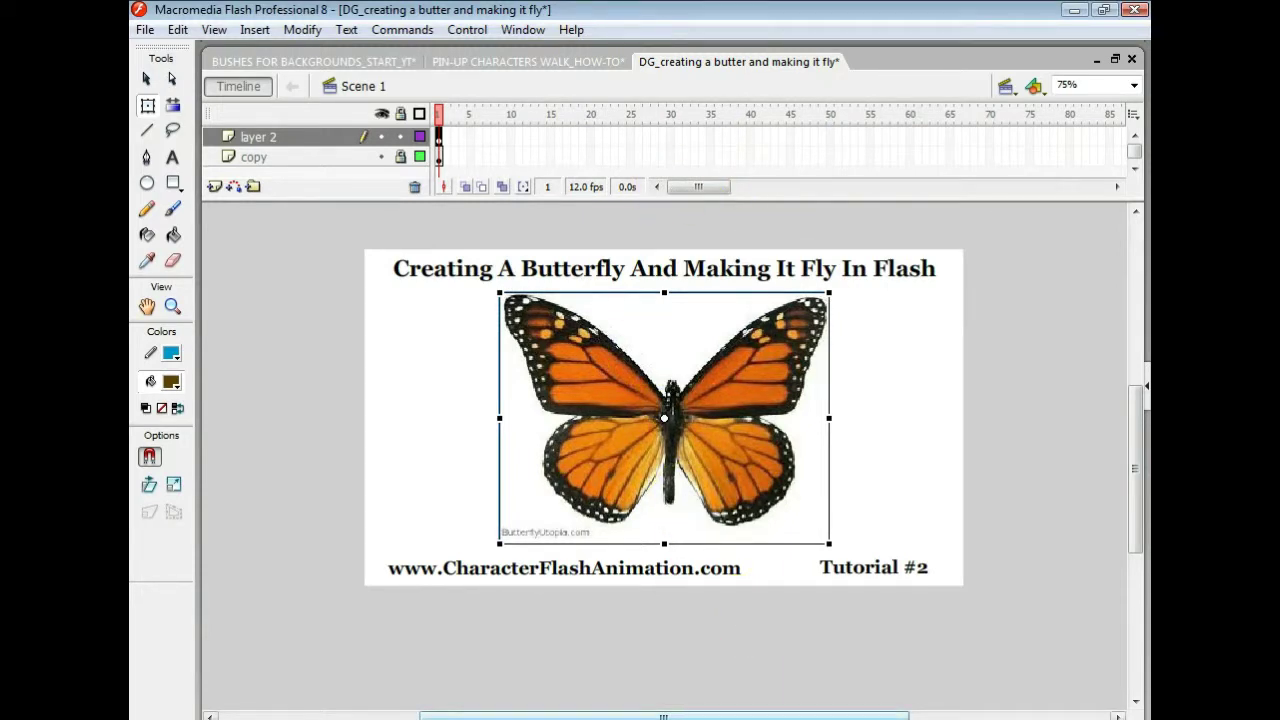
# - Fade the butterfly image instance by applying an Alpha colour effect of 20%
pyautogui.click(672, 719)
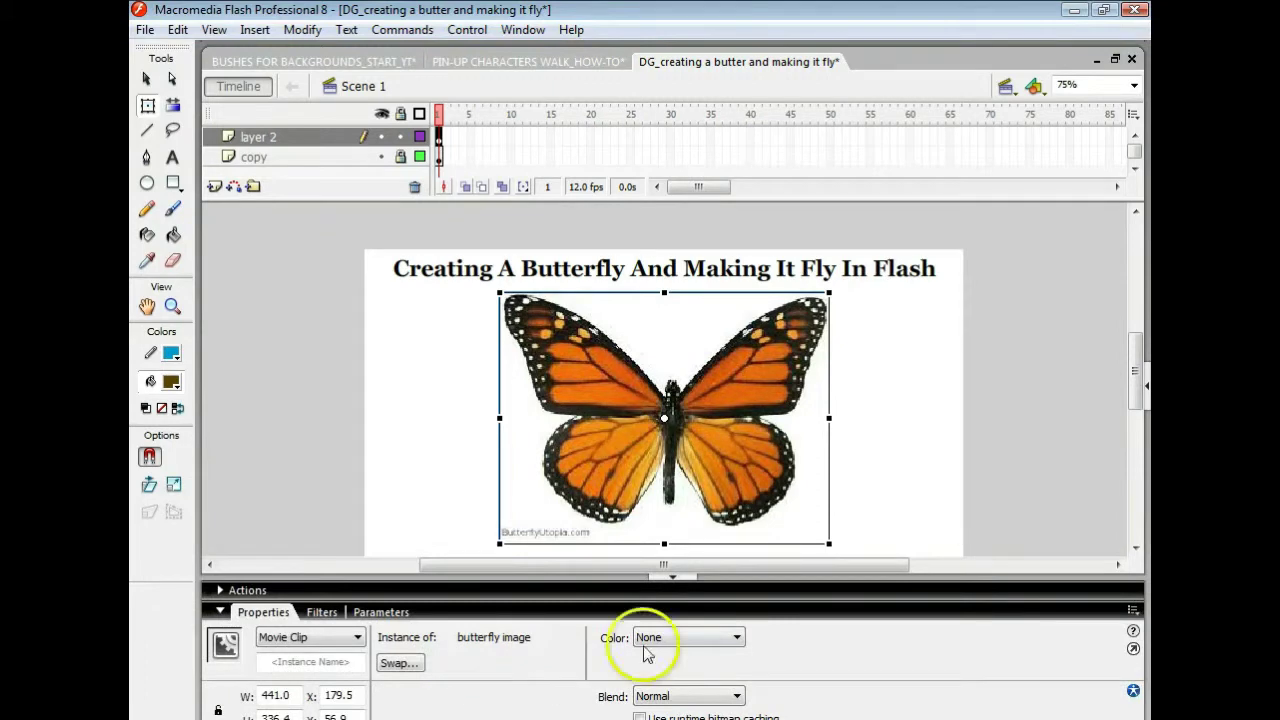
pyautogui.click(646, 648)
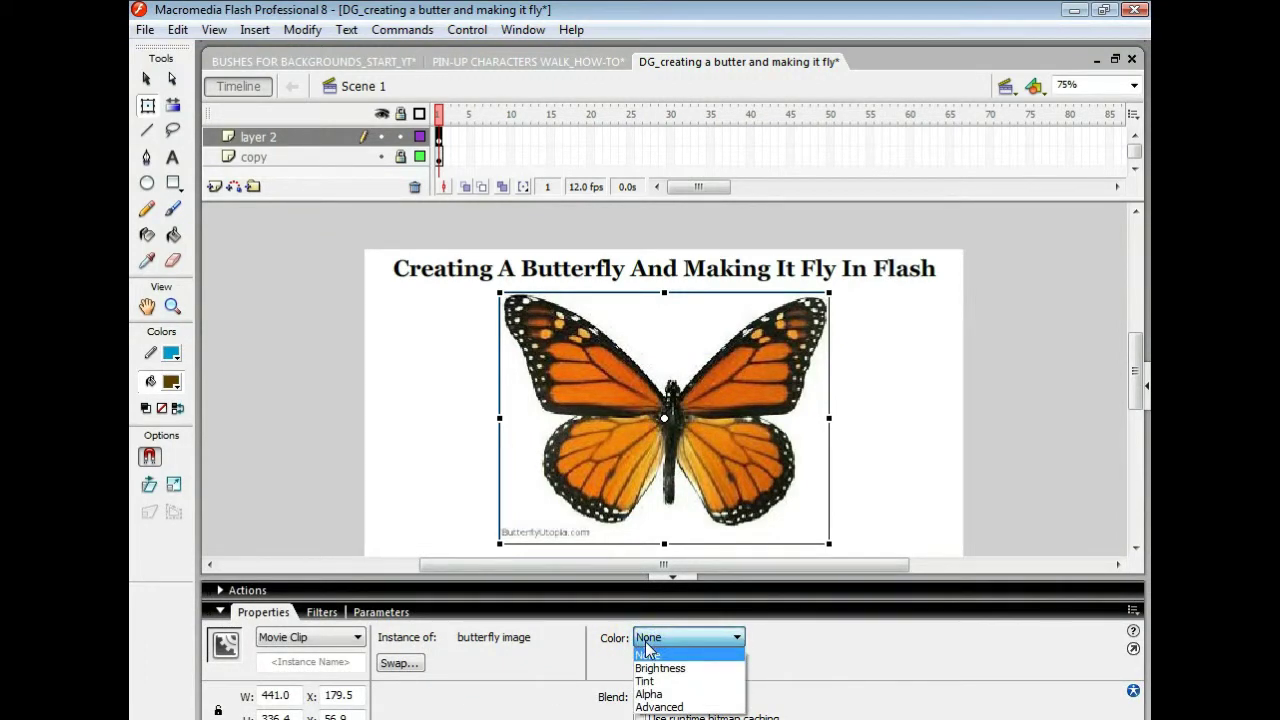
pyautogui.click(645, 694)
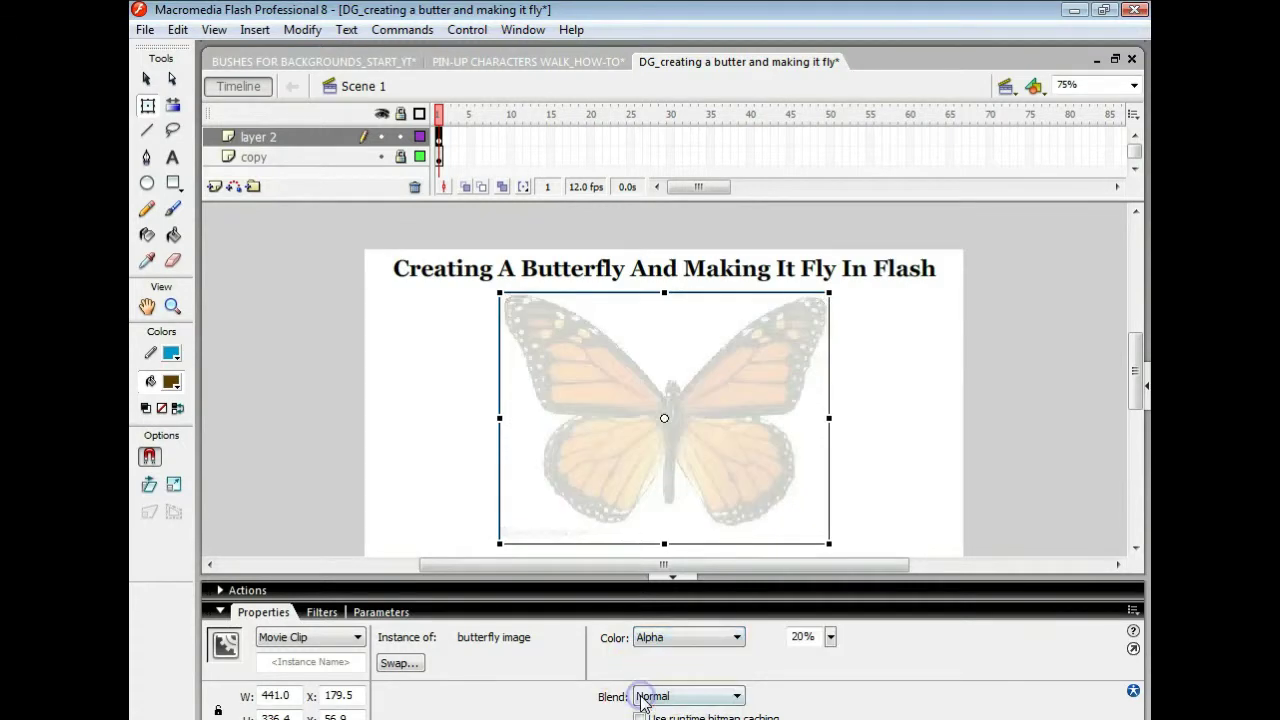
pyautogui.click(808, 640)
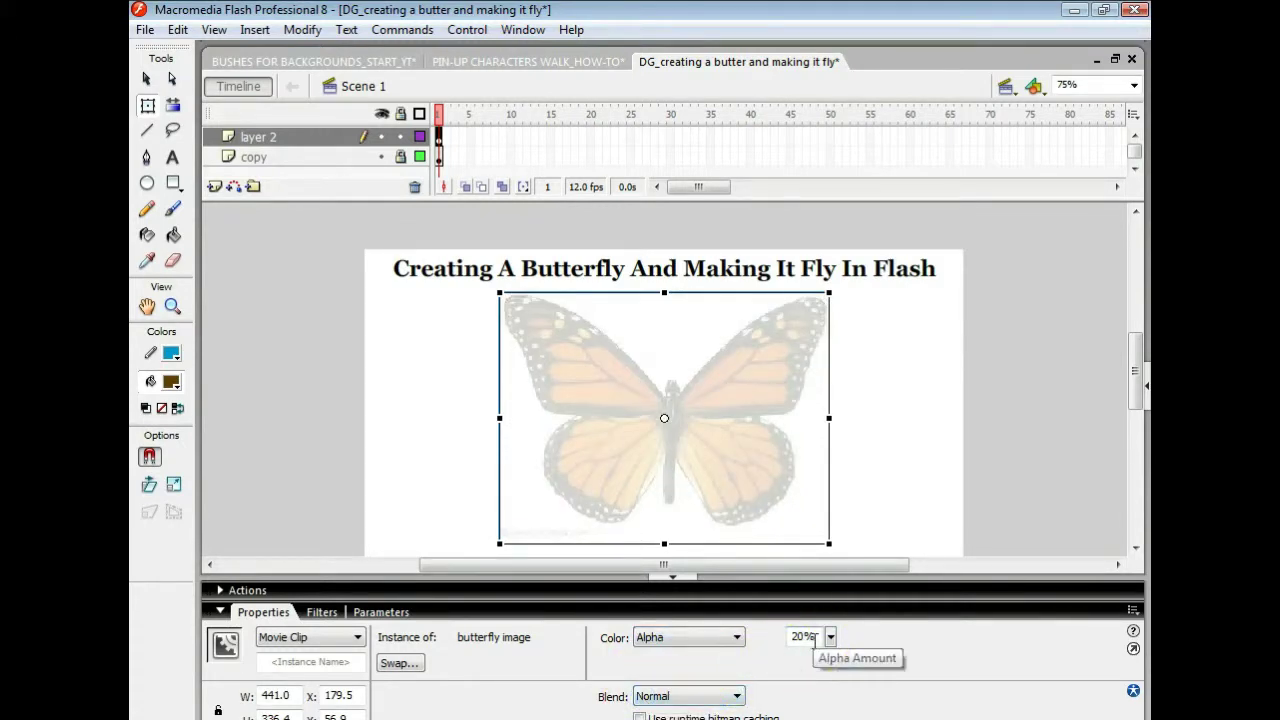
pyautogui.click(401, 623)
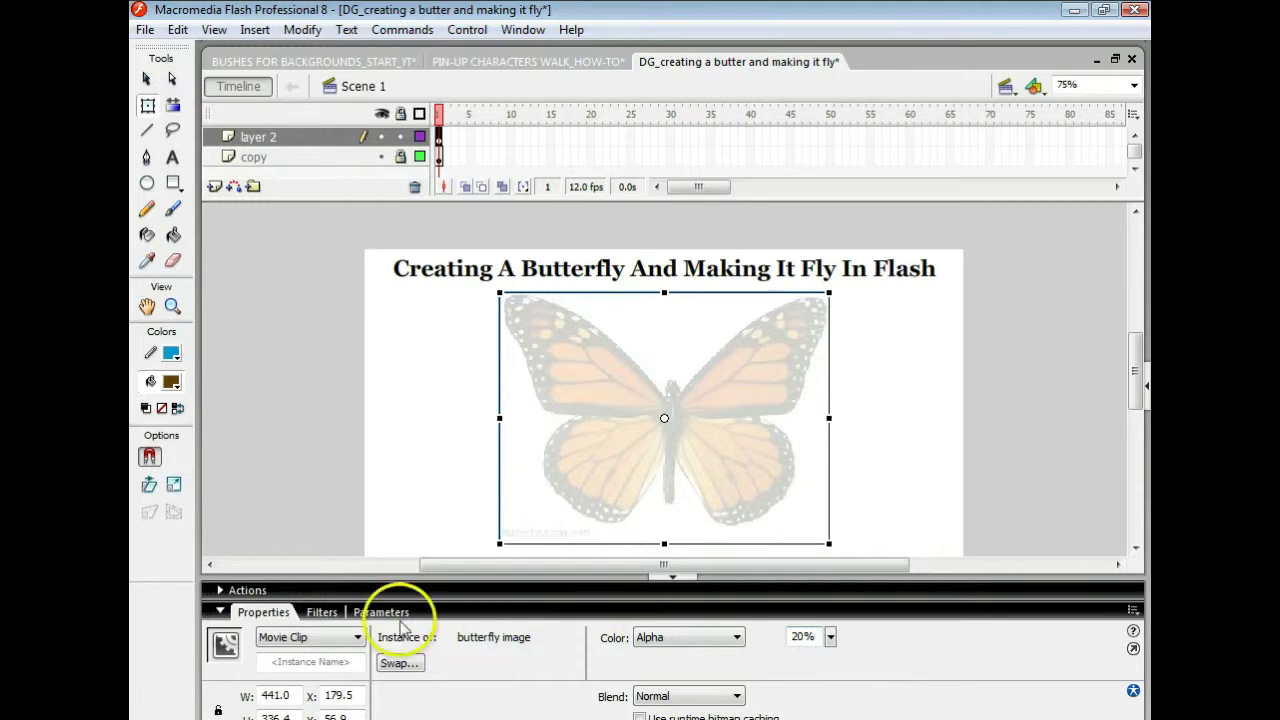
pyautogui.click(220, 612)
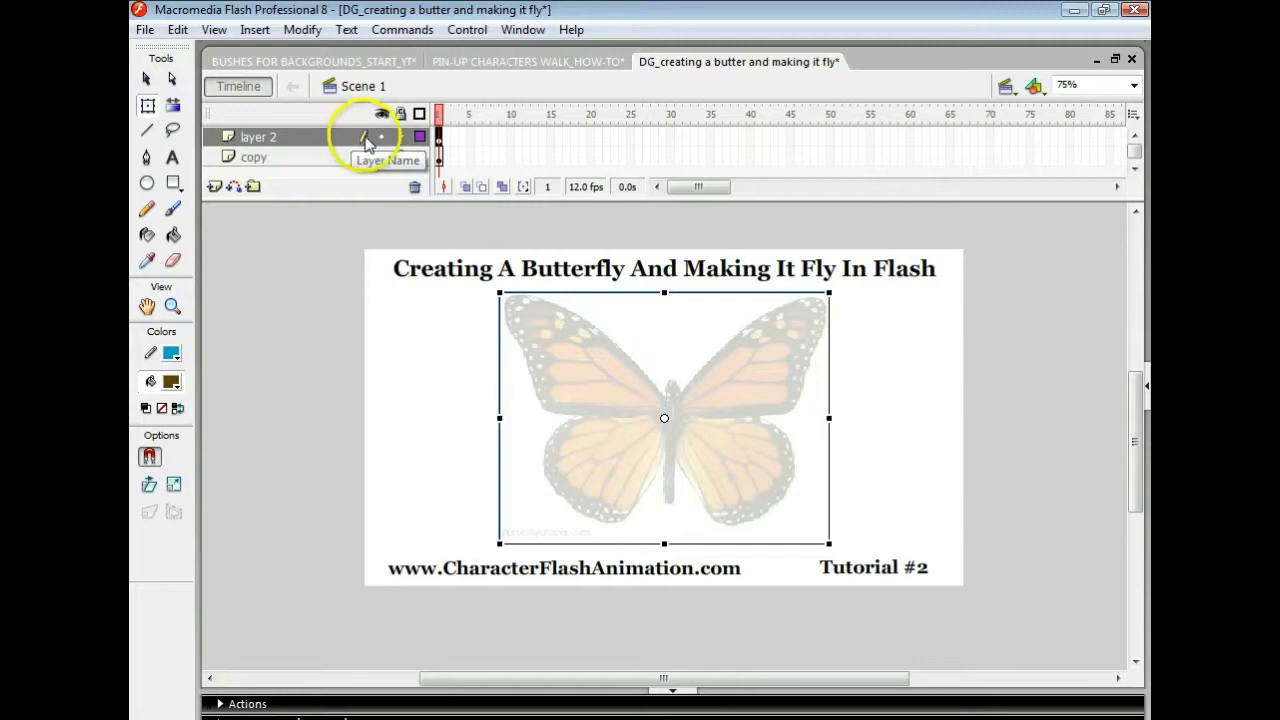
# - Rename layer 2 as "butterfly image" and lock it
pyautogui.doubleClick(282, 137)
pyautogui.doubleClick(282, 137)
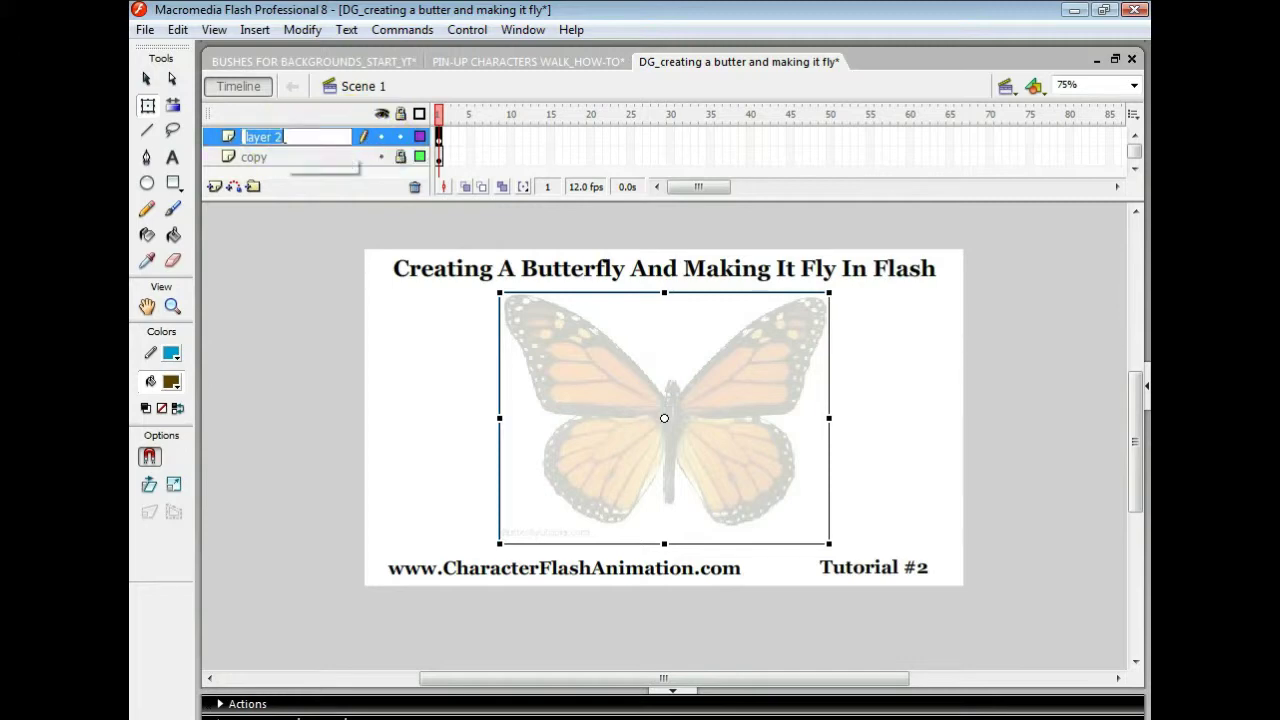
pyautogui.write('b')
pyautogui.write('butt')
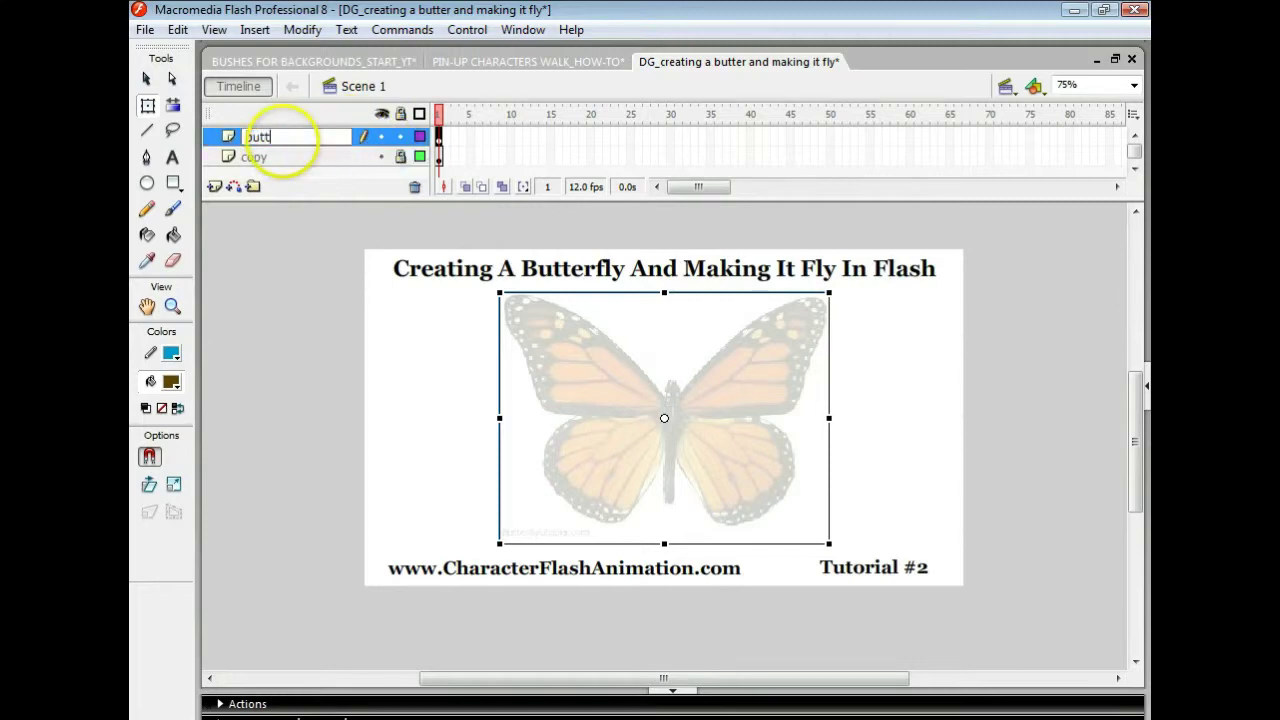
pyautogui.write('erfly image')
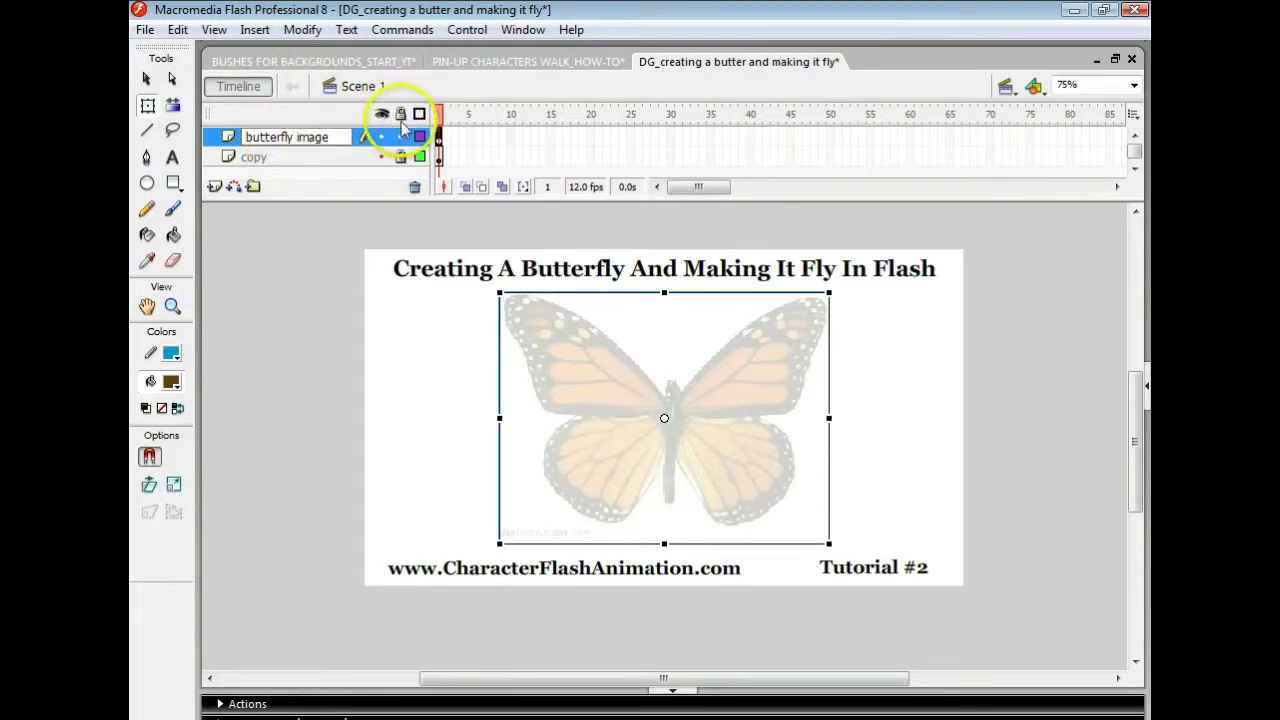
pyautogui.press('Return')
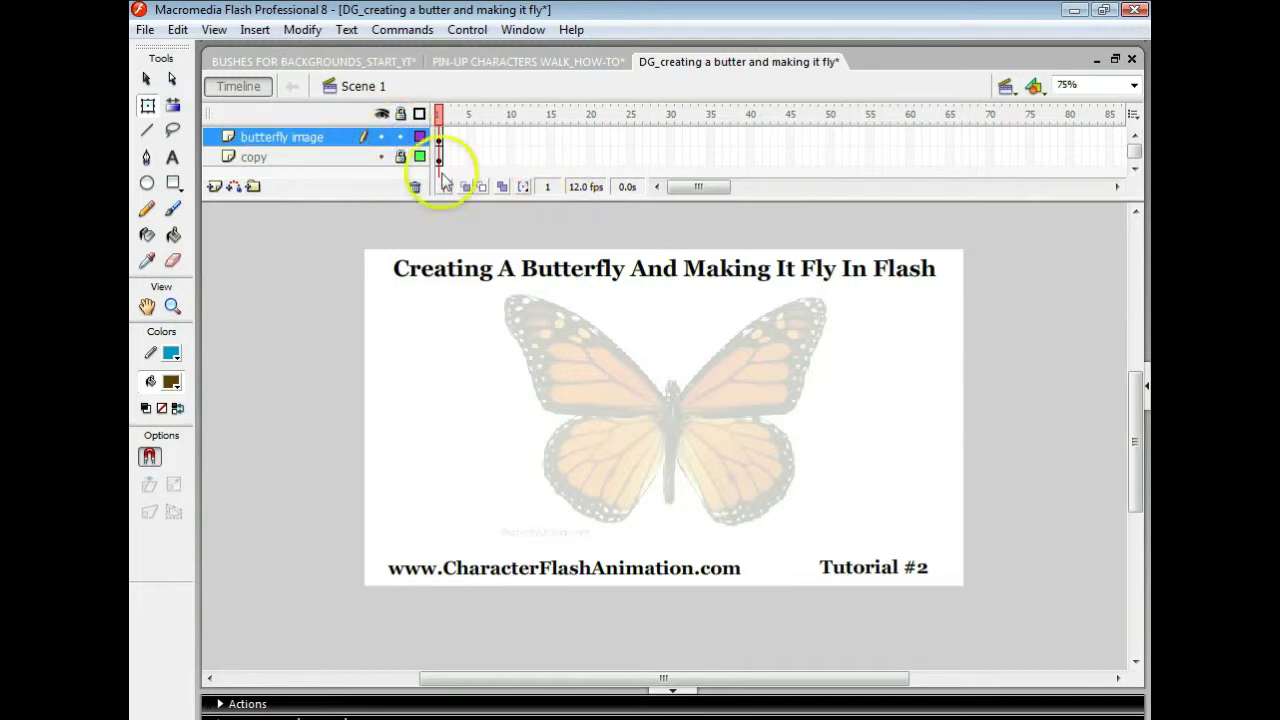
pyautogui.click(400, 137)
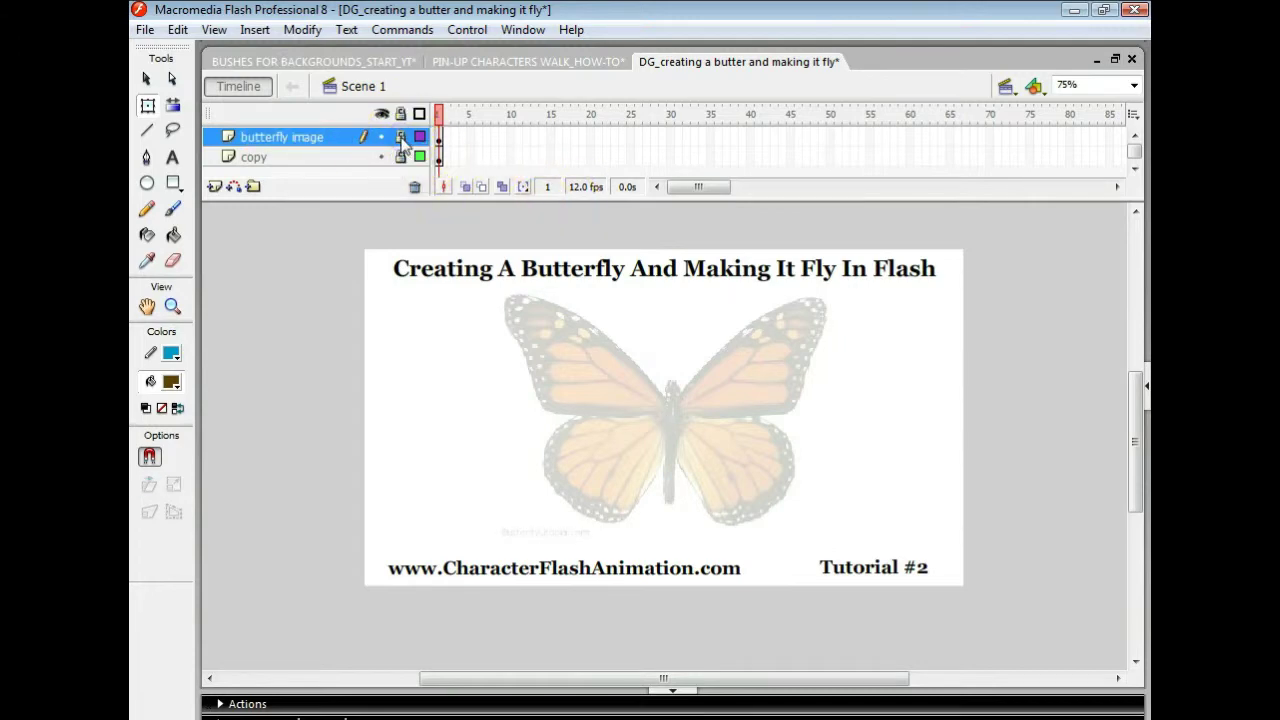
# - Add a new layer above the butterfly image layer and make its first frame active
pyautogui.click(213, 188)
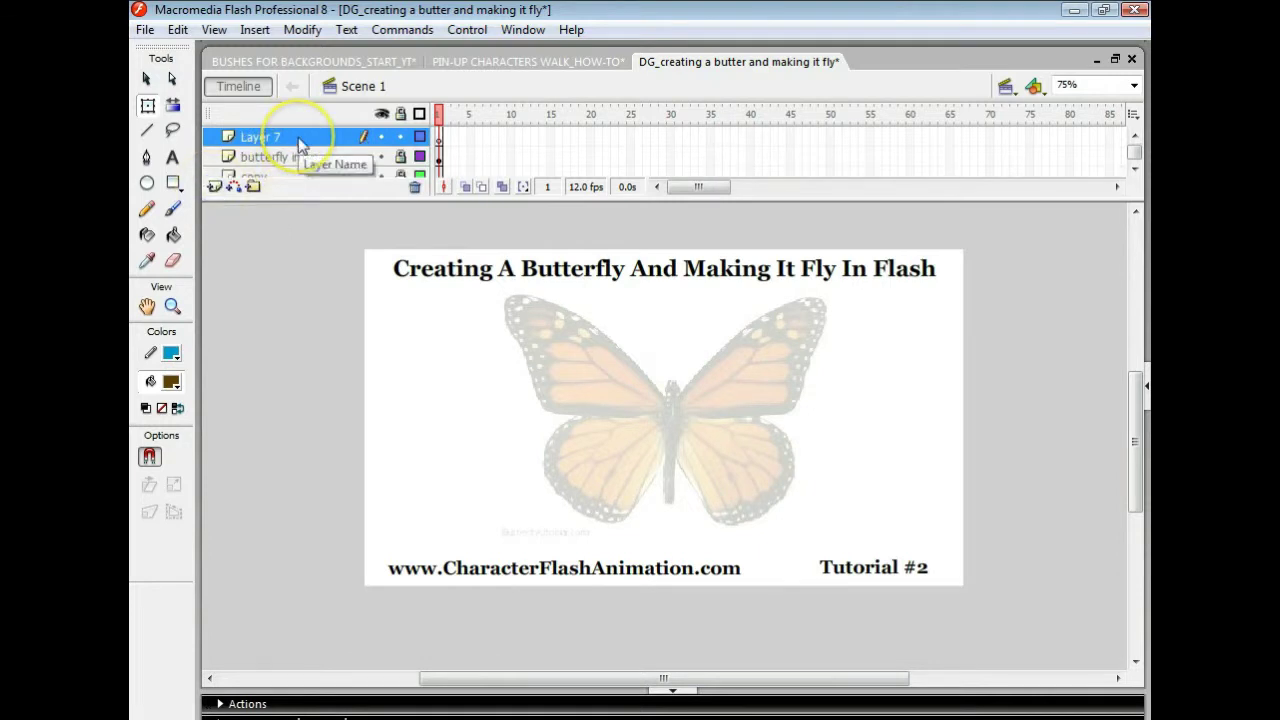
pyautogui.click(438, 137)
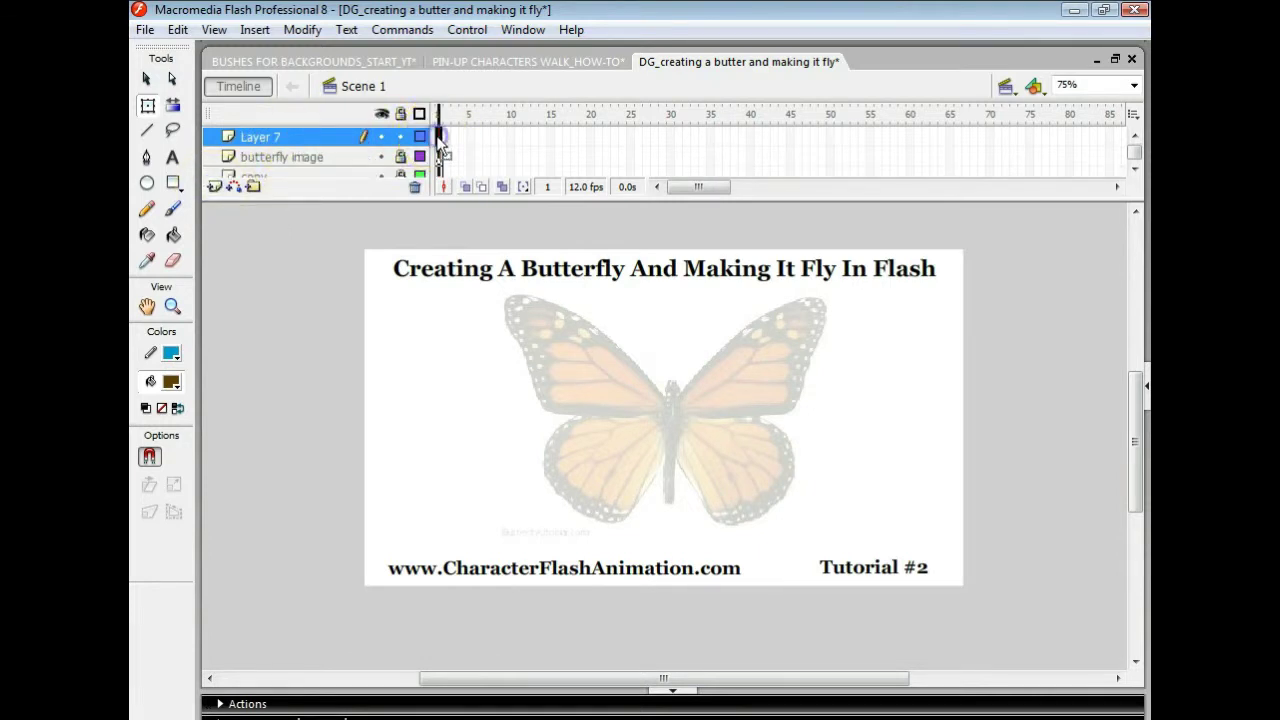
pyautogui.click(1061, 417)
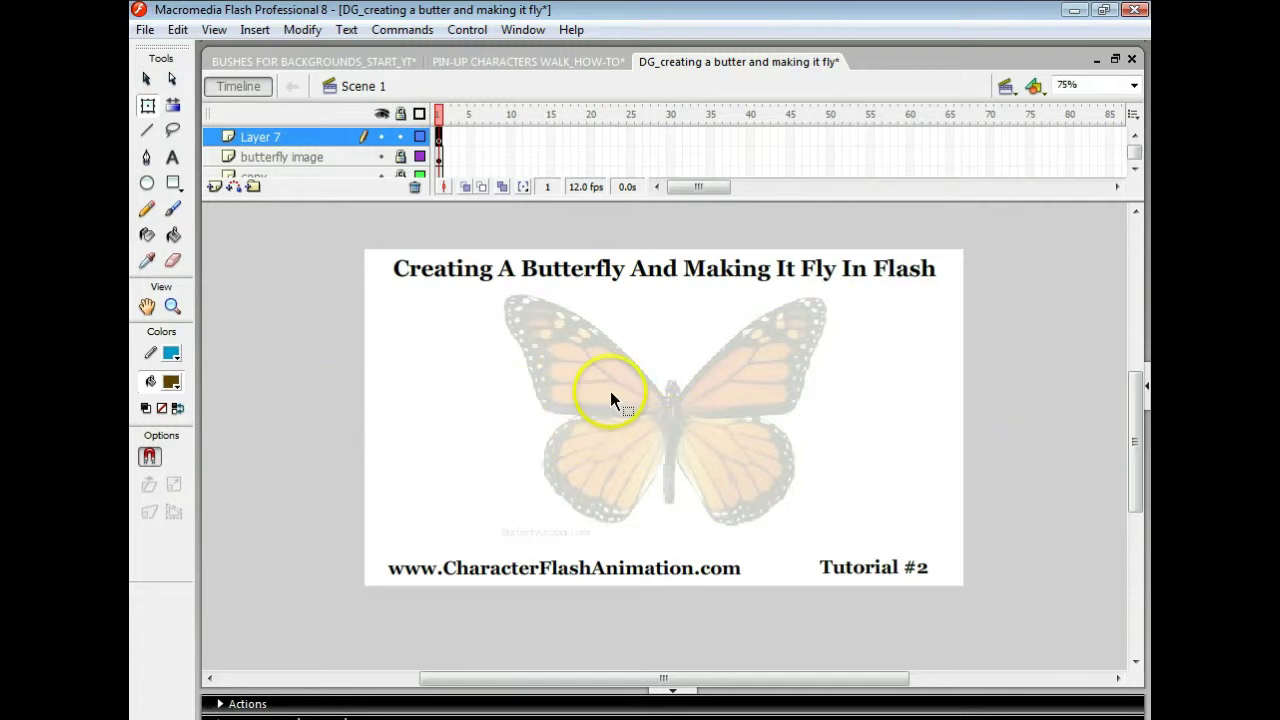
# - Magnify the stage to 250% around the butterfly's upper left wing for a close view of its outline
pyautogui.click(172, 307)
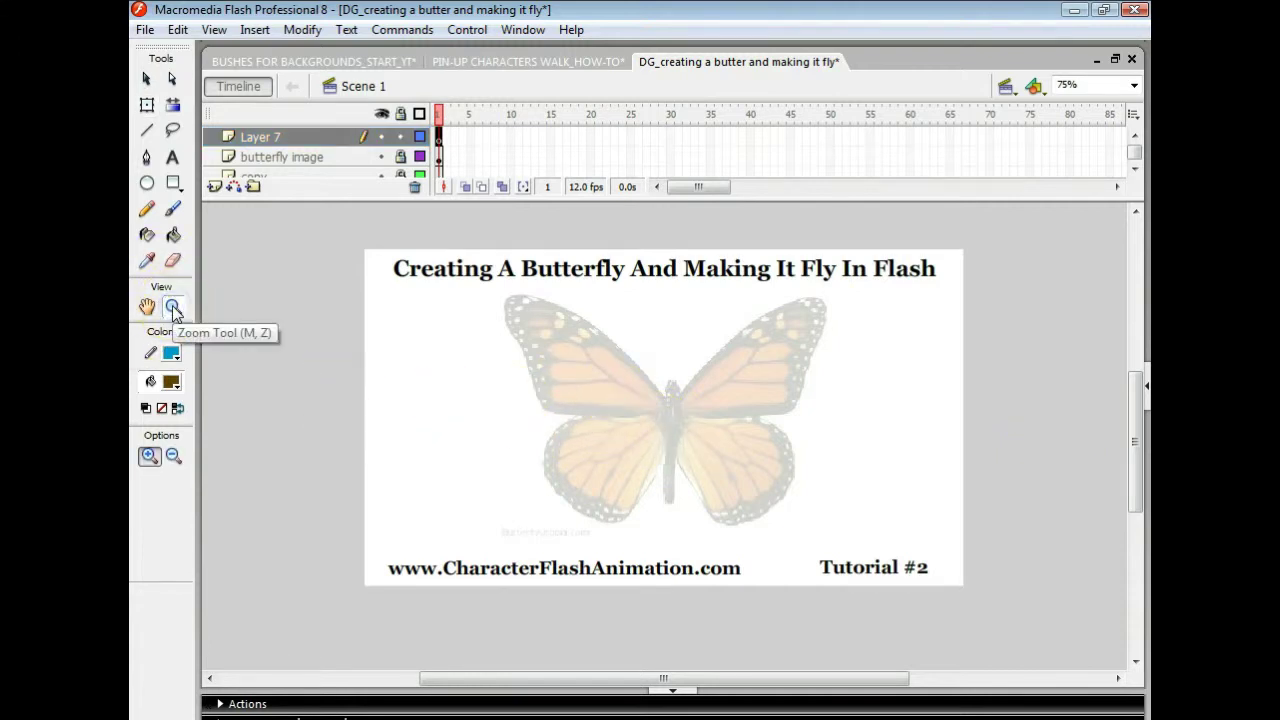
pyautogui.click(148, 458)
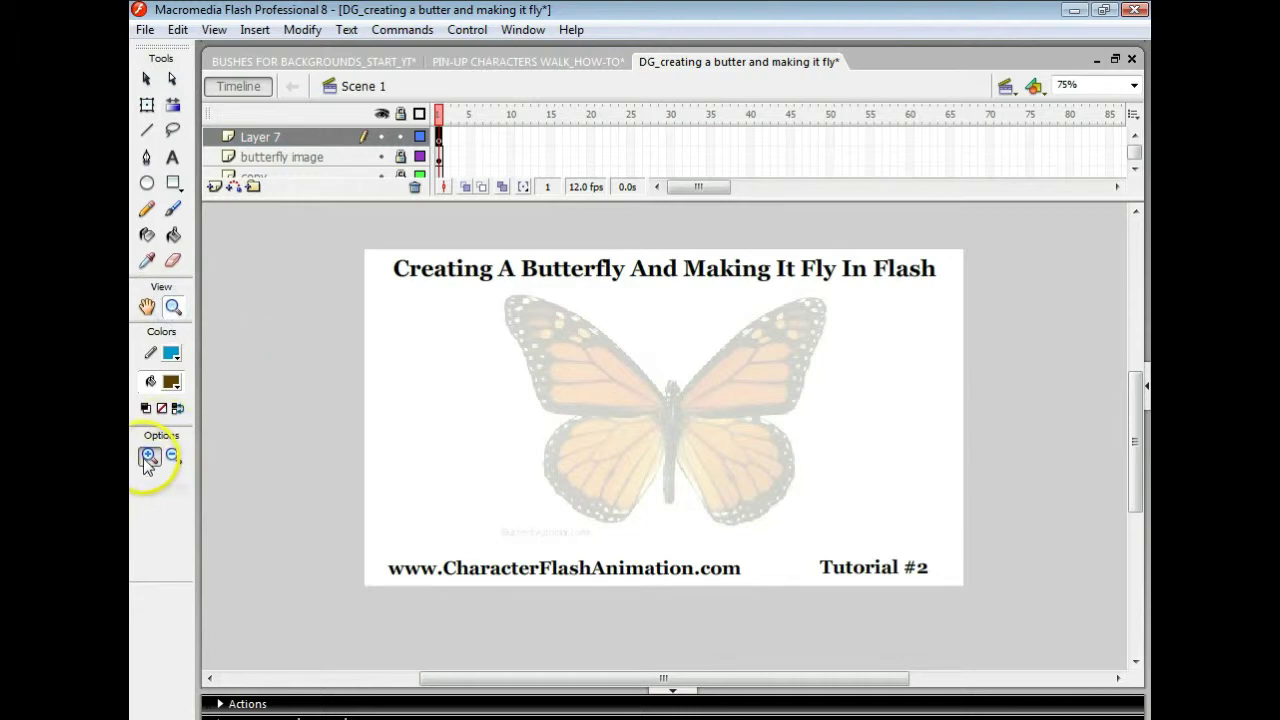
pyautogui.click(551, 341)
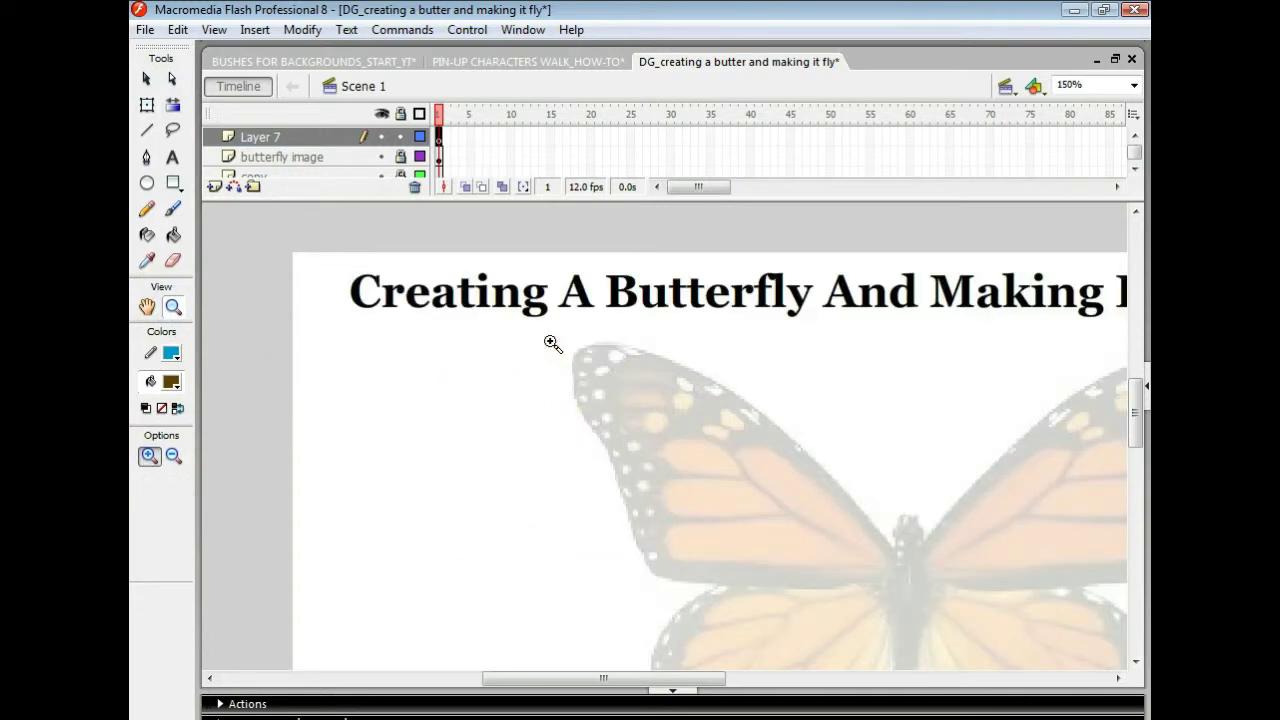
pyautogui.click(741, 478)
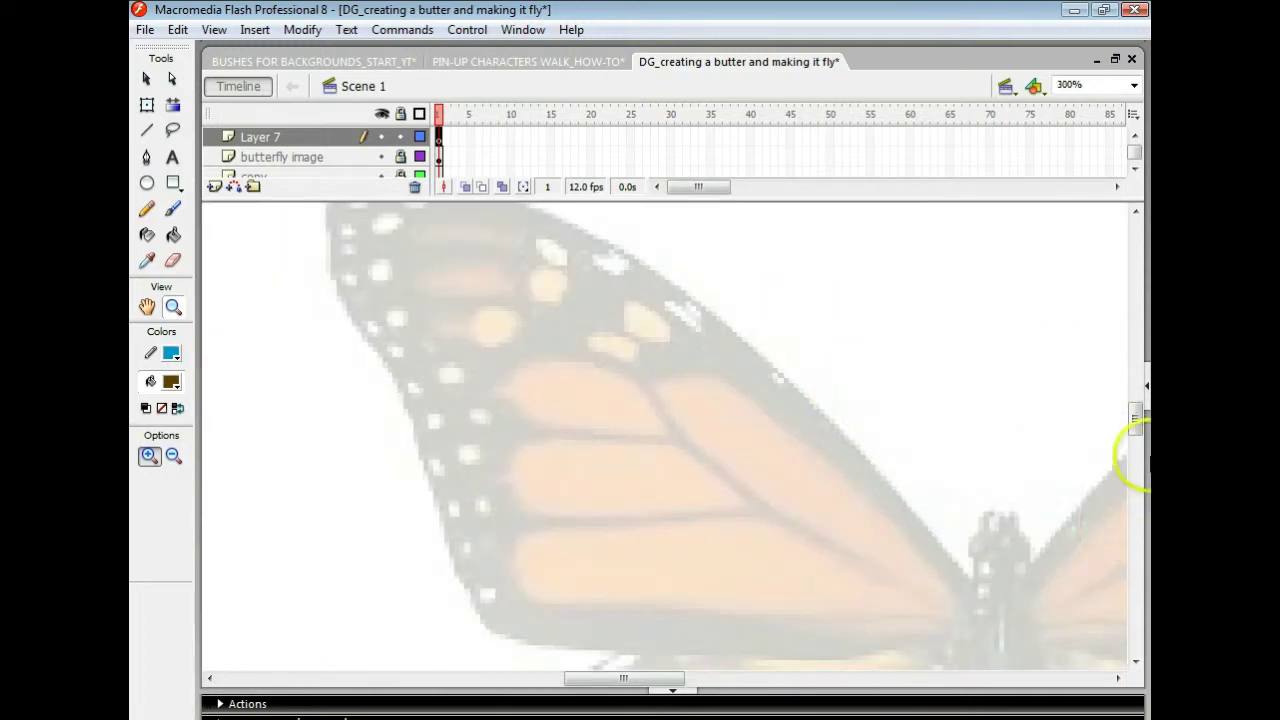
pyautogui.doubleClick(1099, 84)
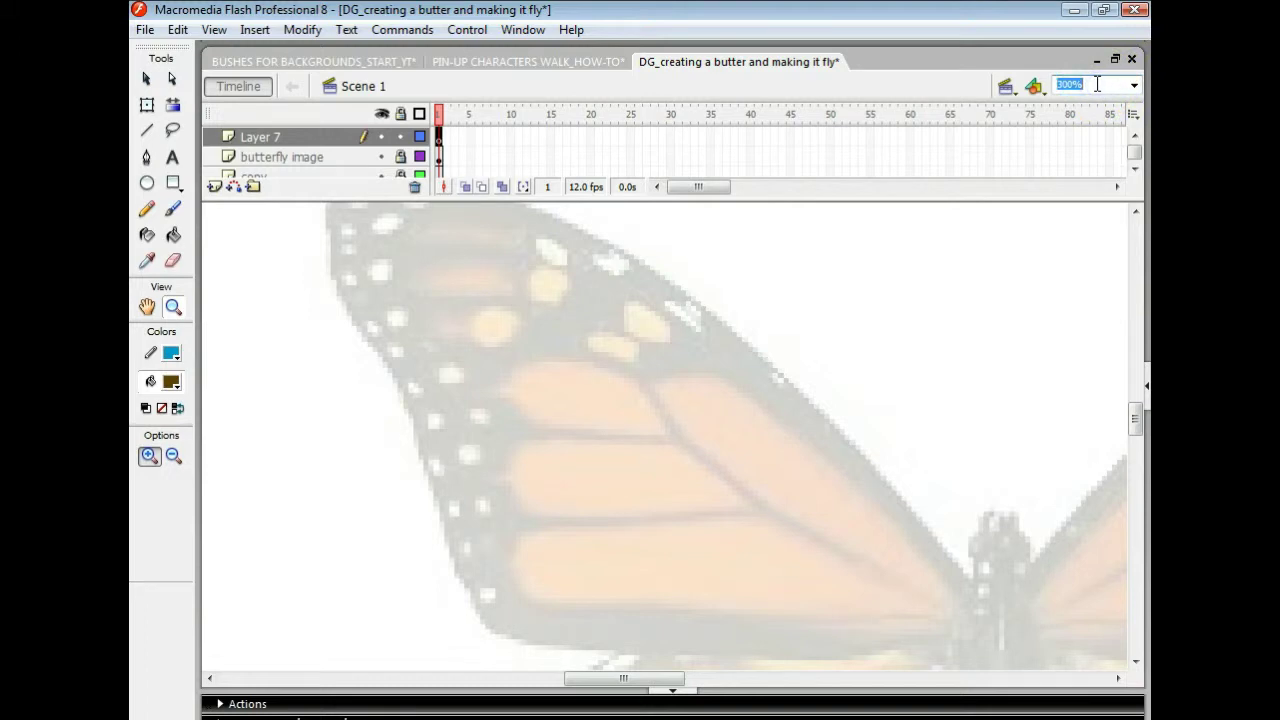
pyautogui.click(1105, 87)
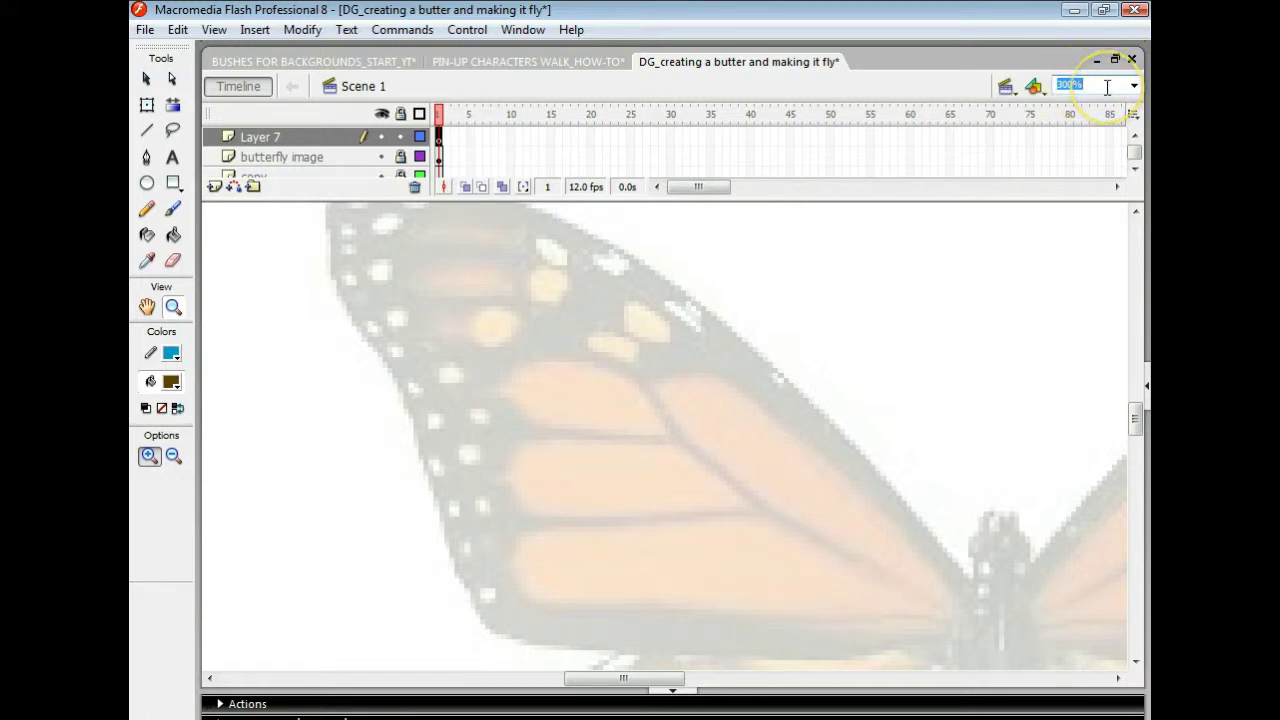
pyautogui.write('25')
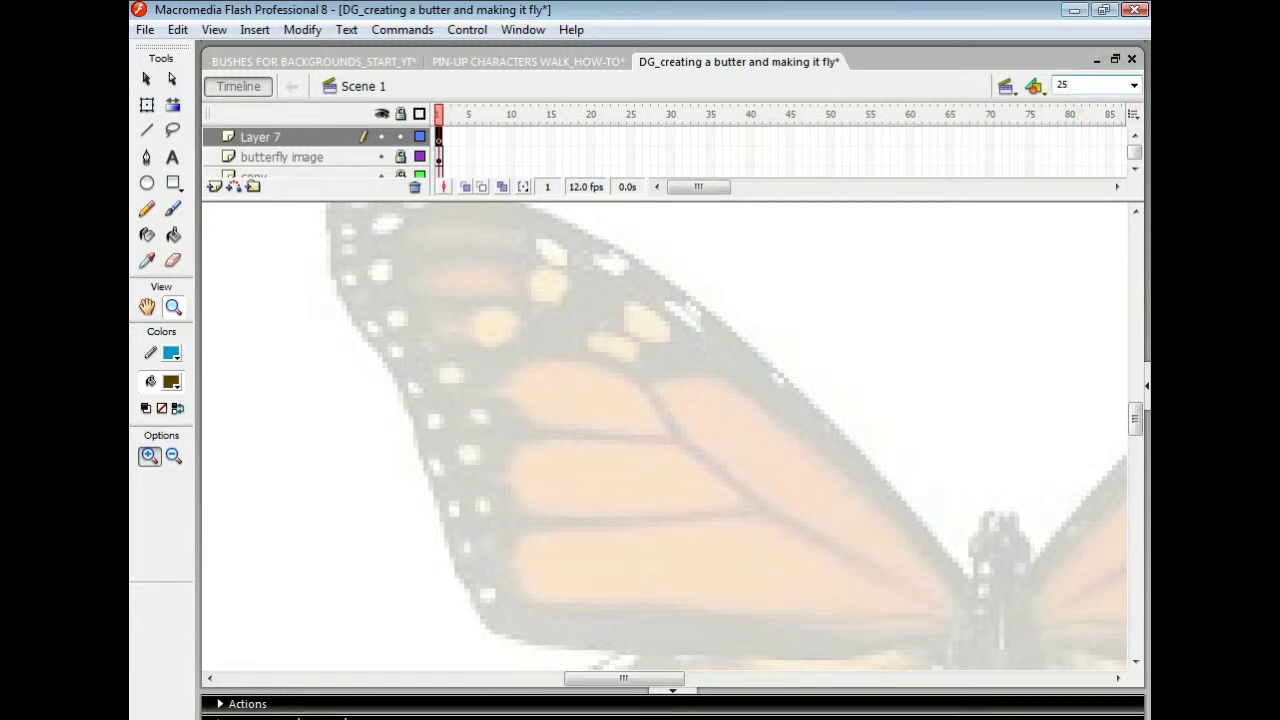
pyautogui.write('0')
pyautogui.press('Return')
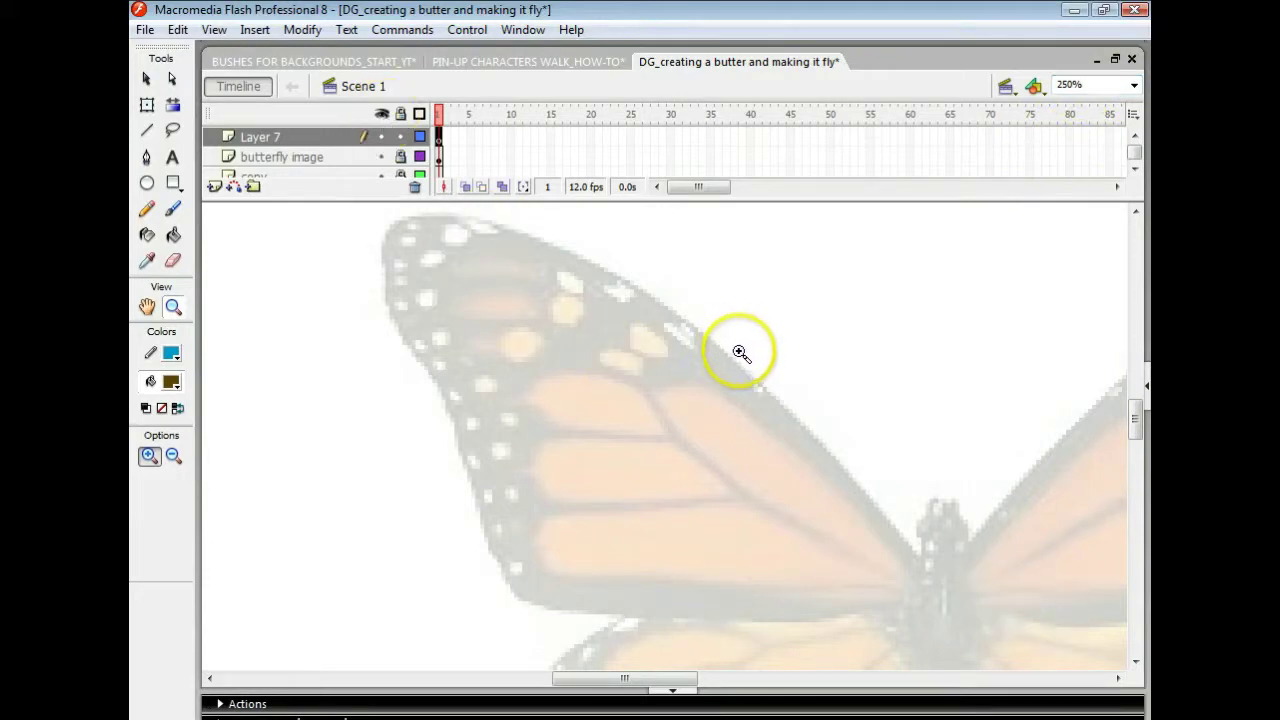
# - Draw a straight horizontal line about 129 px long in the blank area between the upper wings and make its stroke black (#000000)
pyautogui.click(147, 130)
pyautogui.moveTo(709, 274); pyautogui.dragTo(1031, 275)
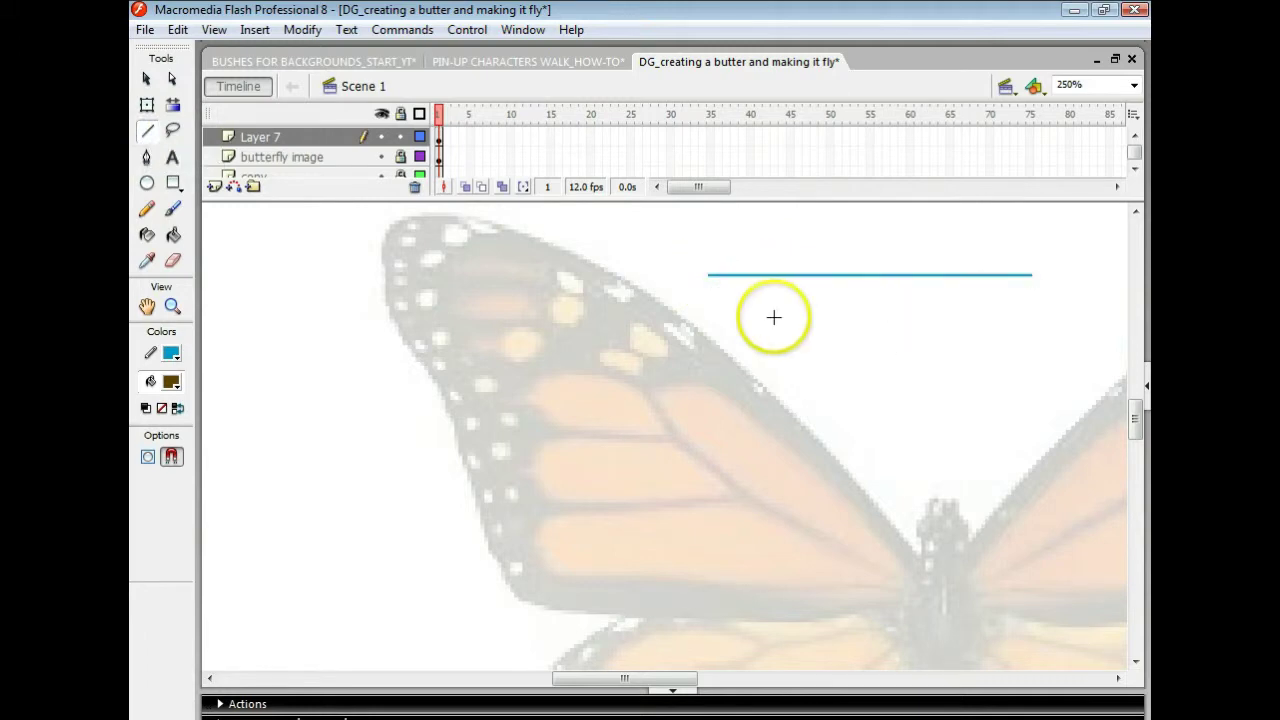
pyautogui.click(172, 356)
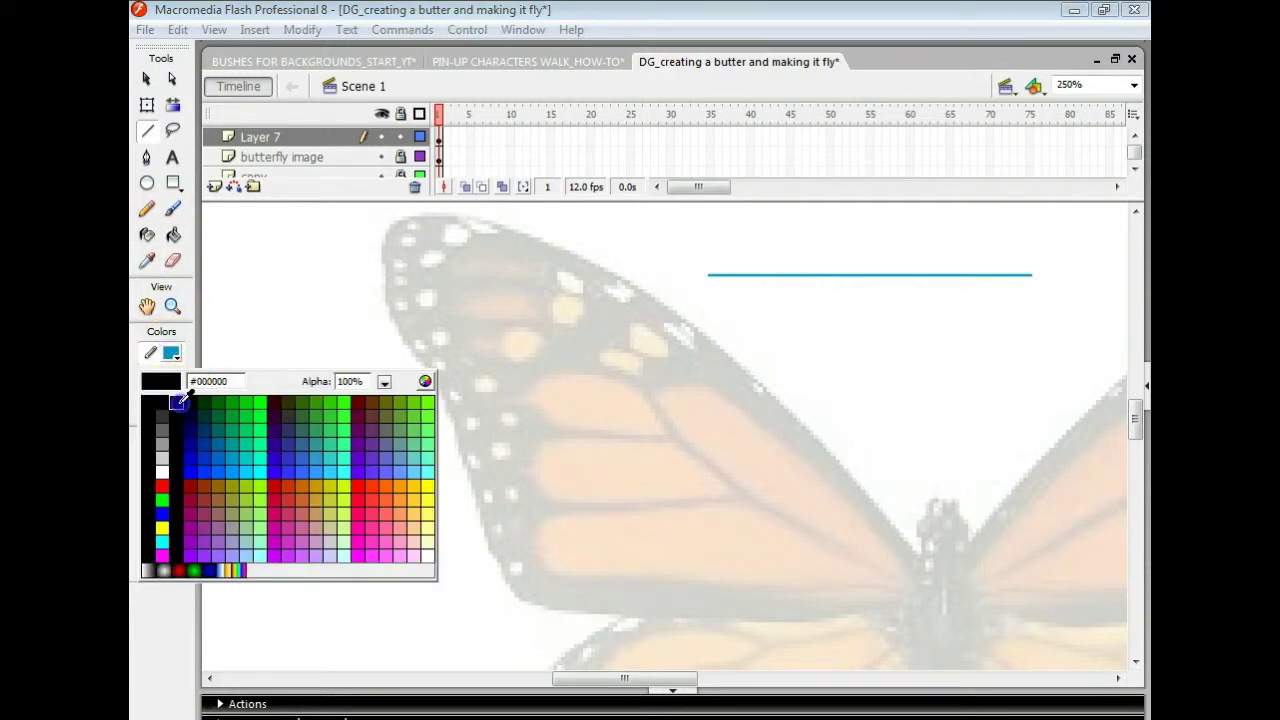
pyautogui.click(179, 401)
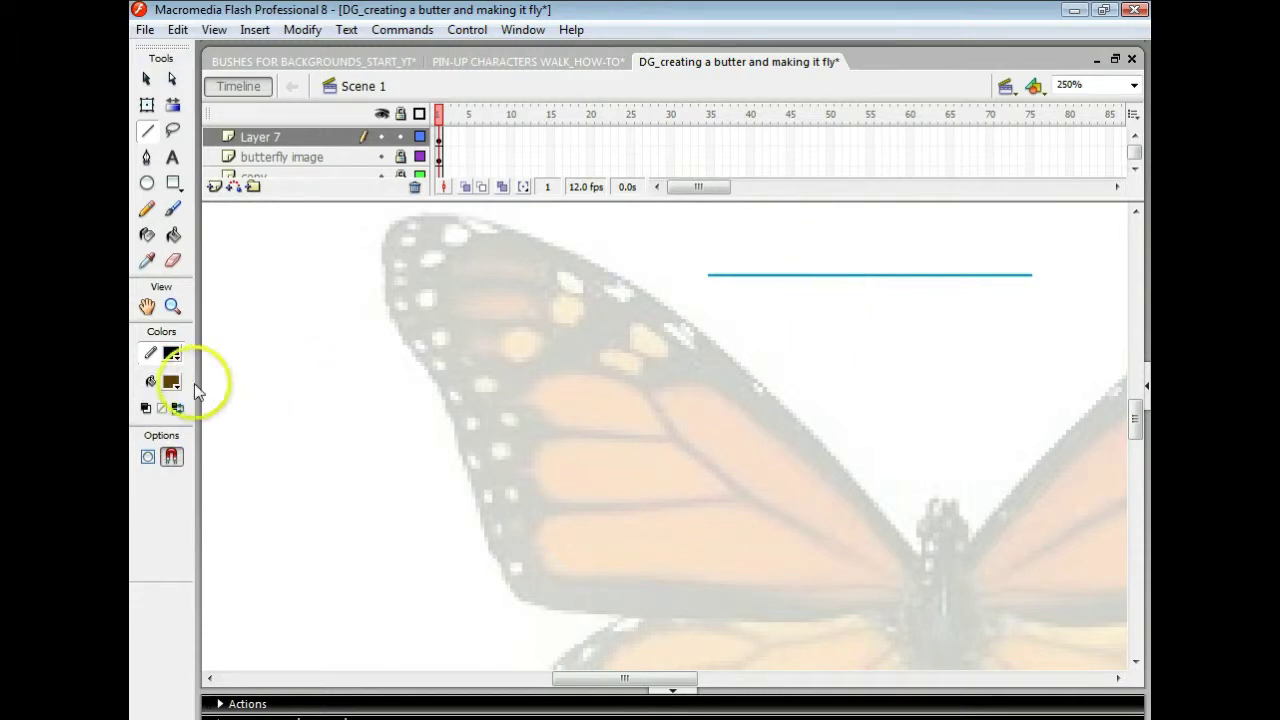
pyautogui.hotkey('ctrl', 'a')
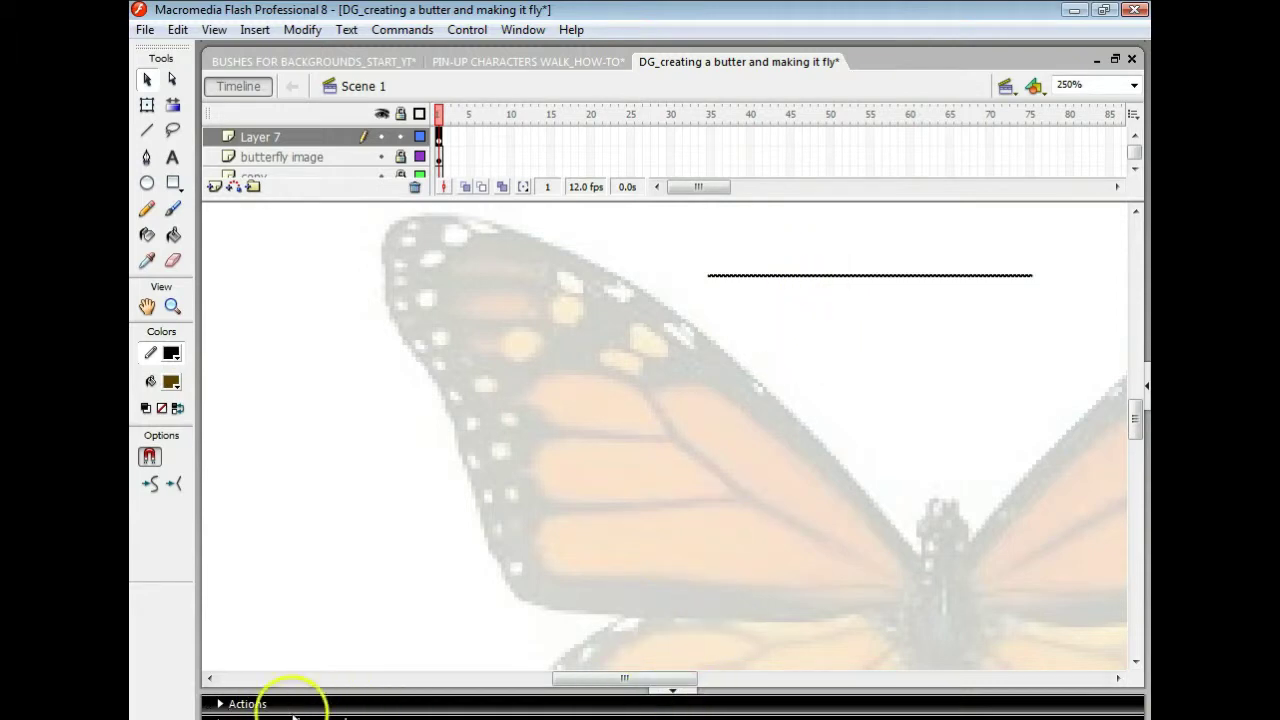
# - Thin the selected black line by lowering its stroke height, deselect it and hide the shape's settings
pyautogui.click(672, 692)
pyautogui.hotkey('ctrl', 'F3')
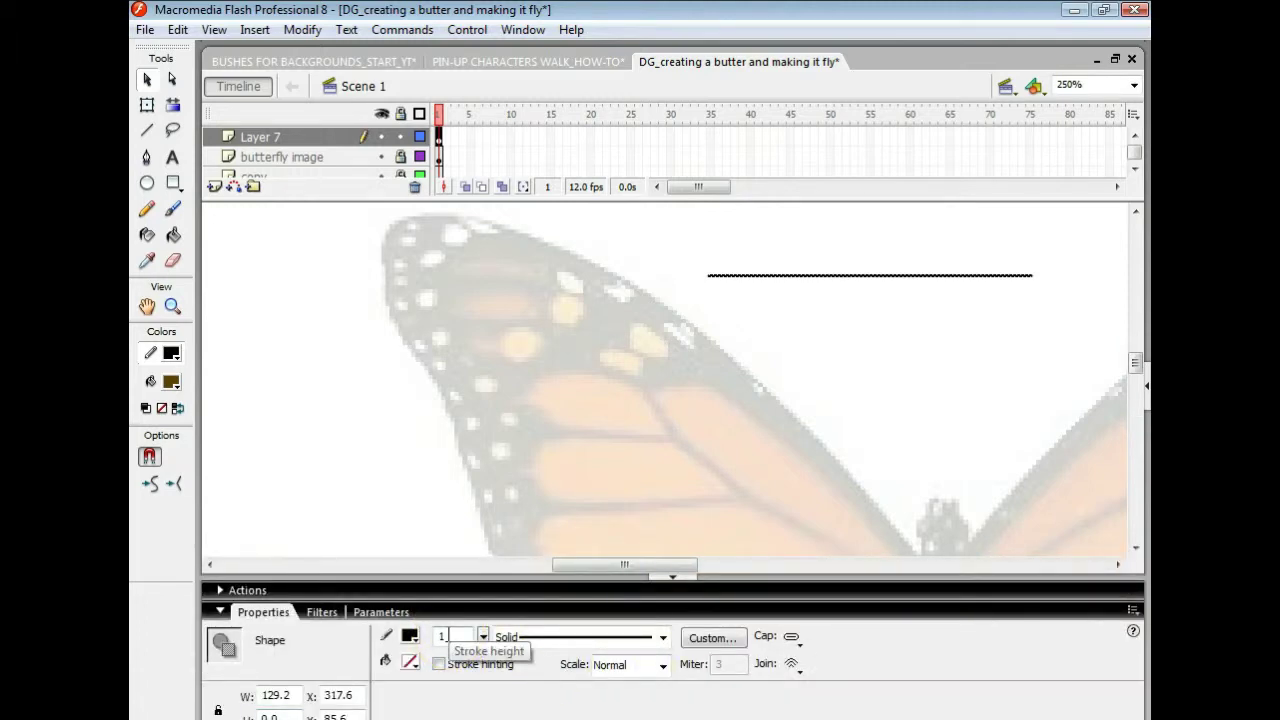
pyautogui.click(483, 643)
pyautogui.moveTo(483, 643); pyautogui.dragTo(486, 678)
pyautogui.click(914, 384)
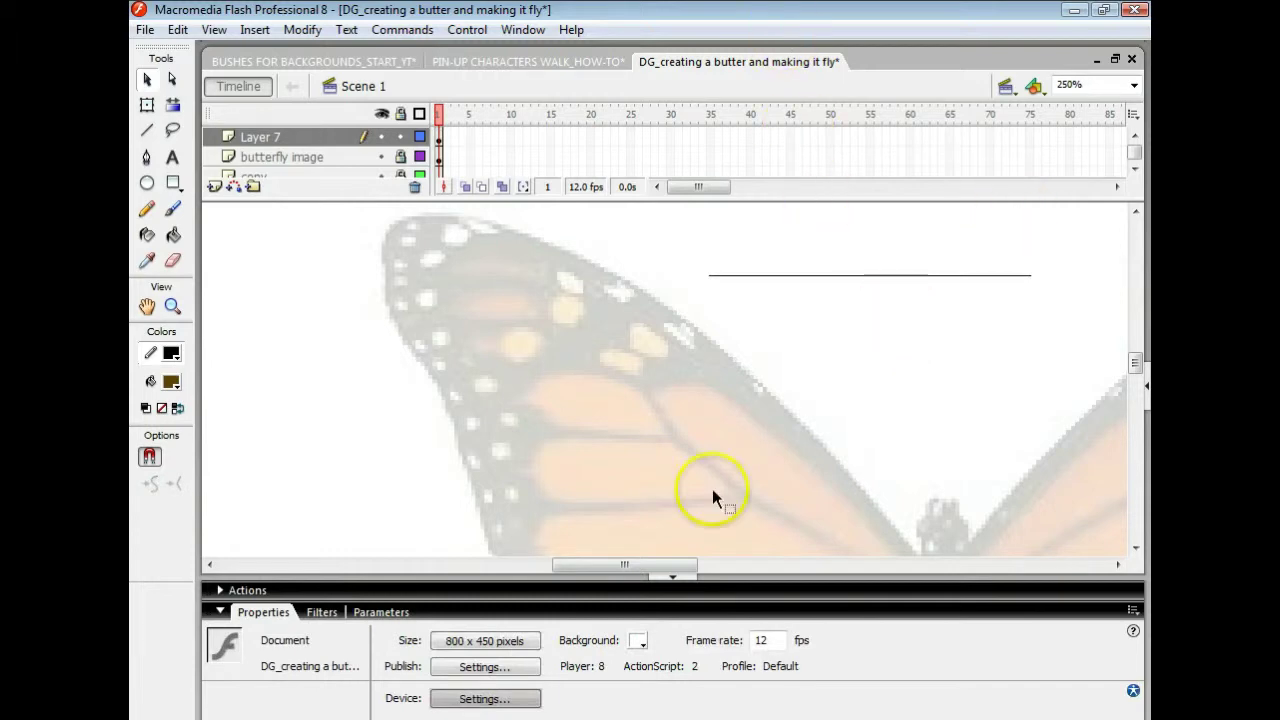
pyautogui.click(663, 577)
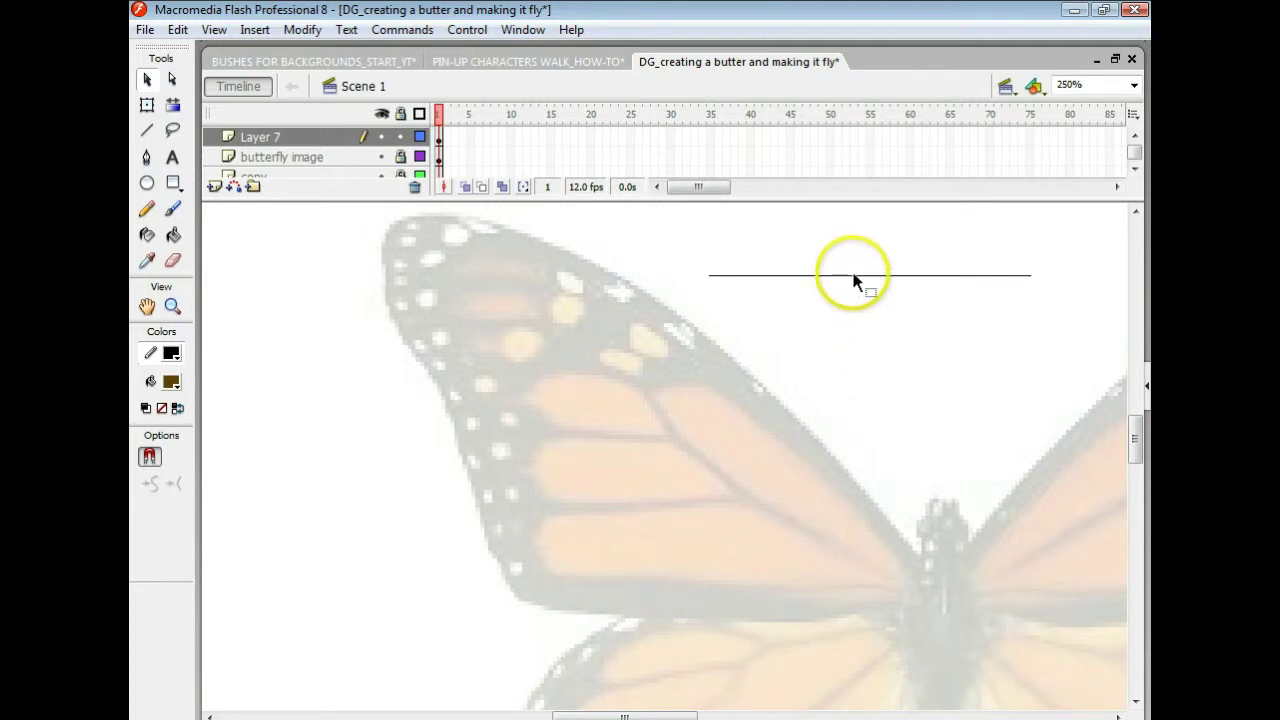
# - Bend the middle of the straight line upward into a smooth arc and undo the bend
pyautogui.click(862, 312)
pyautogui.moveTo(859, 277); pyautogui.dragTo(859, 240)
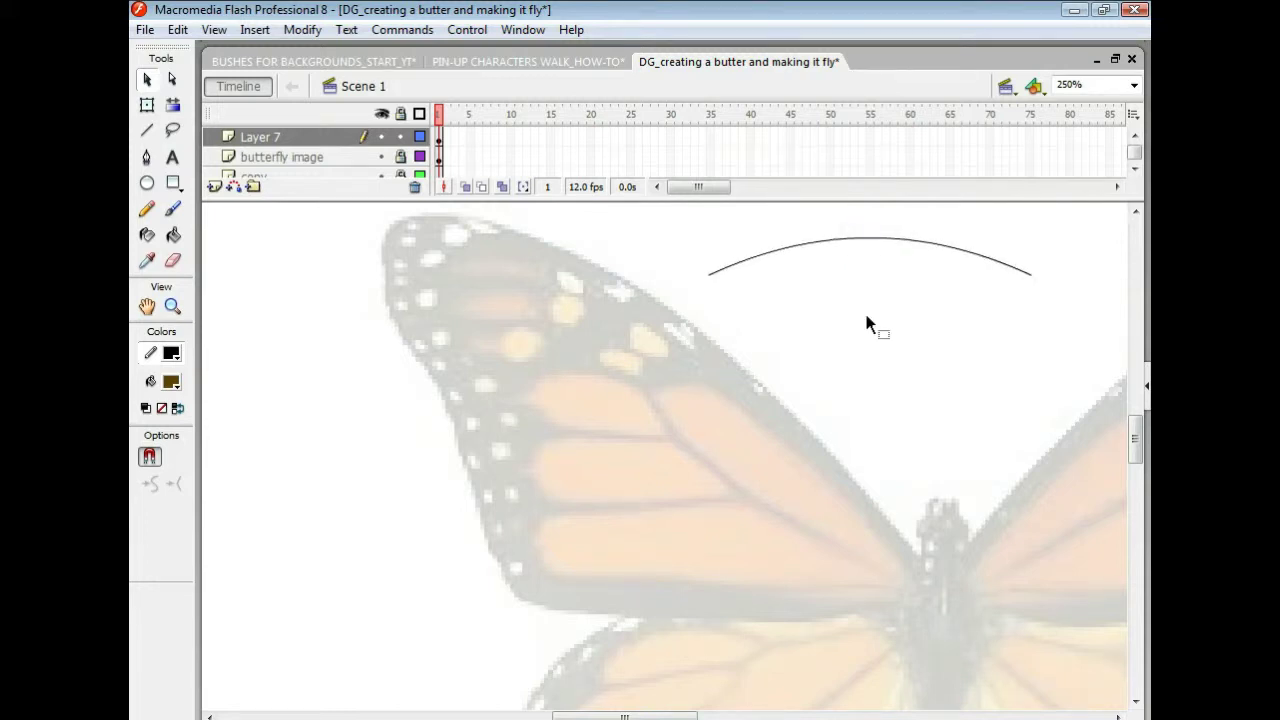
pyautogui.hotkey('ctrl', 'z')
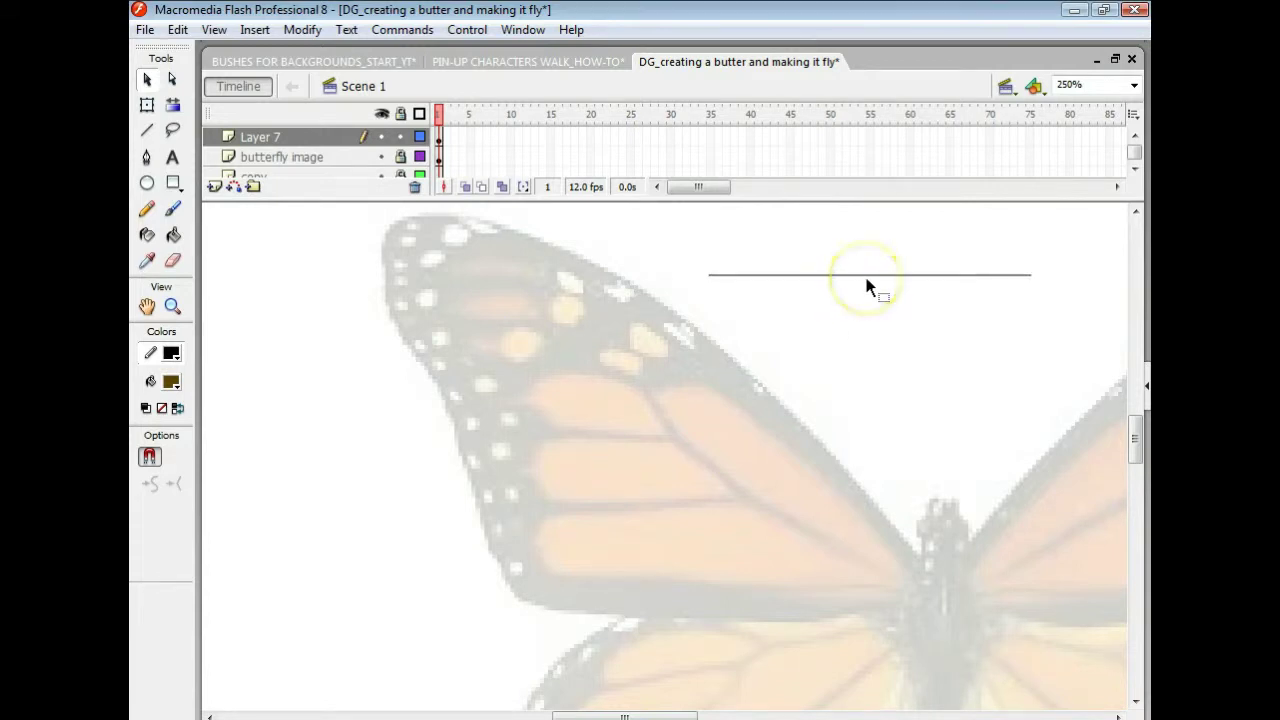
# - Pull the middle of the straight line upward into a sharp corner point
pyautogui.click(866, 283)
pyautogui.moveTo(857, 280); pyautogui.dragTo(857, 226)
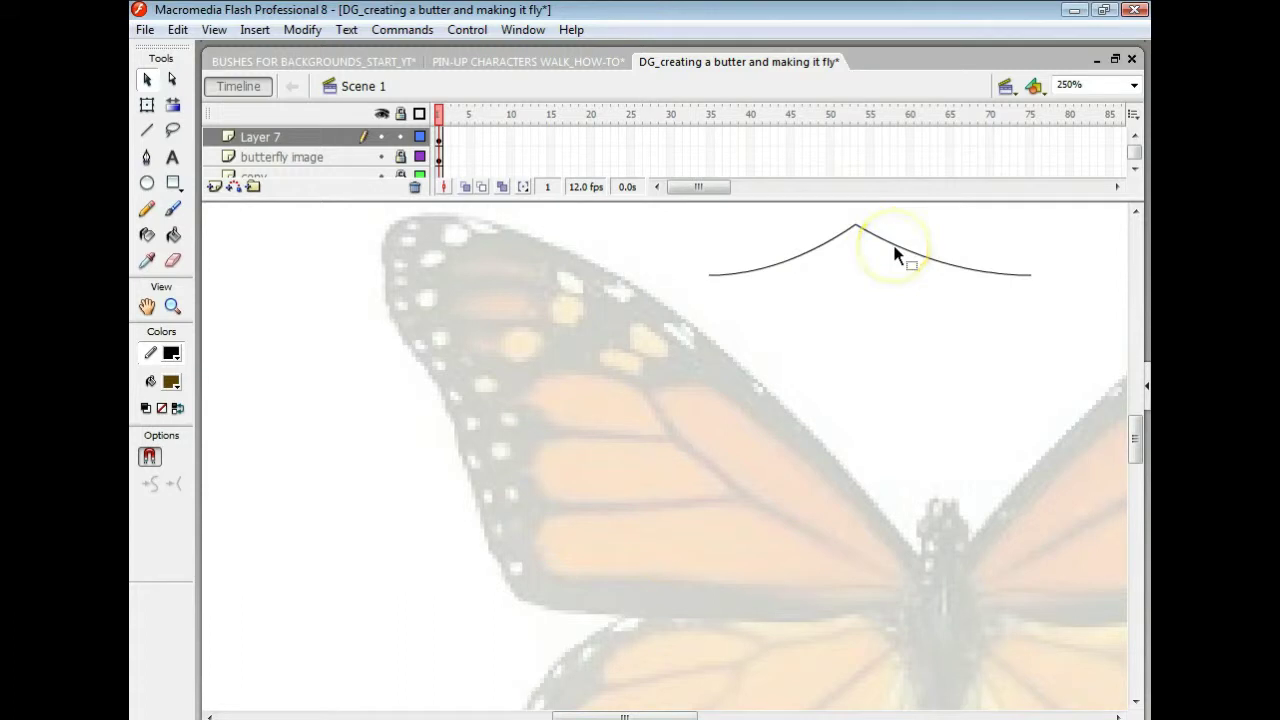
# - Nudge only the line segment on the corner's right side downward and move it back up to meet the corner
pyautogui.click(894, 247)
pyautogui.click(898, 245)
pyautogui.click(898, 250)
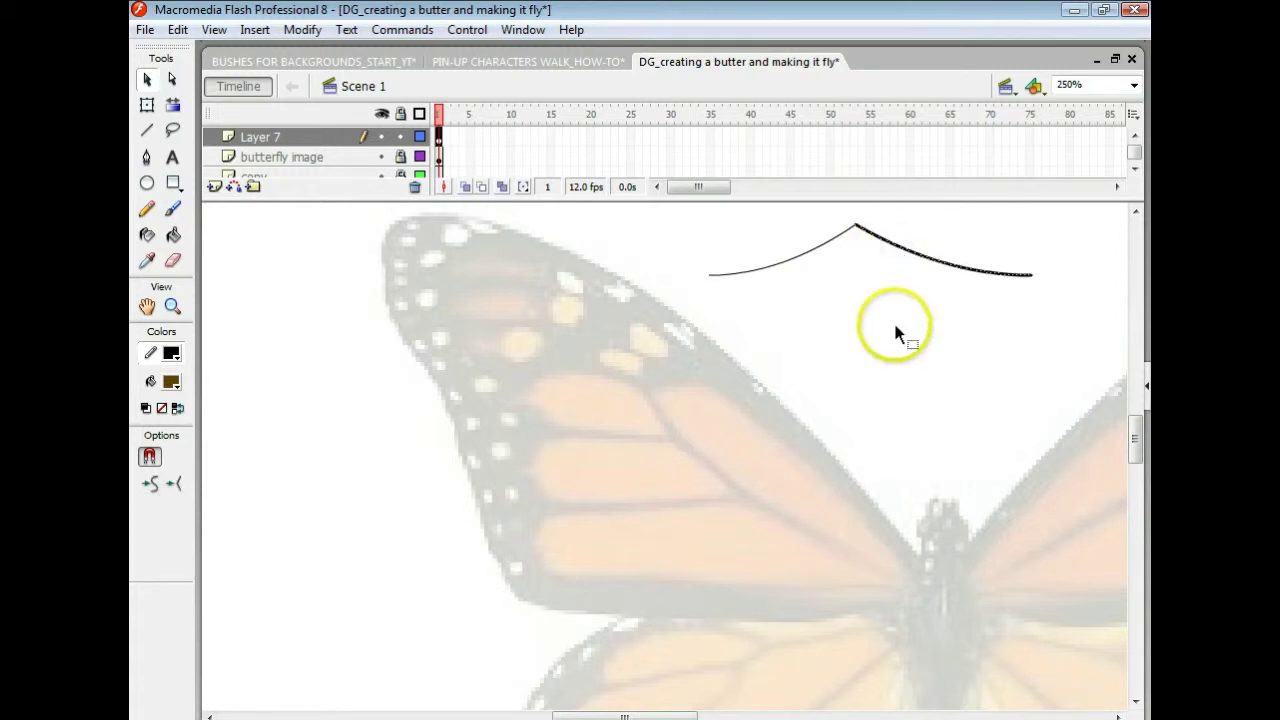
pyautogui.press('Down')
pyautogui.press('Down')
pyautogui.press('Down')
pyautogui.press('Down')
pyautogui.press('Down')
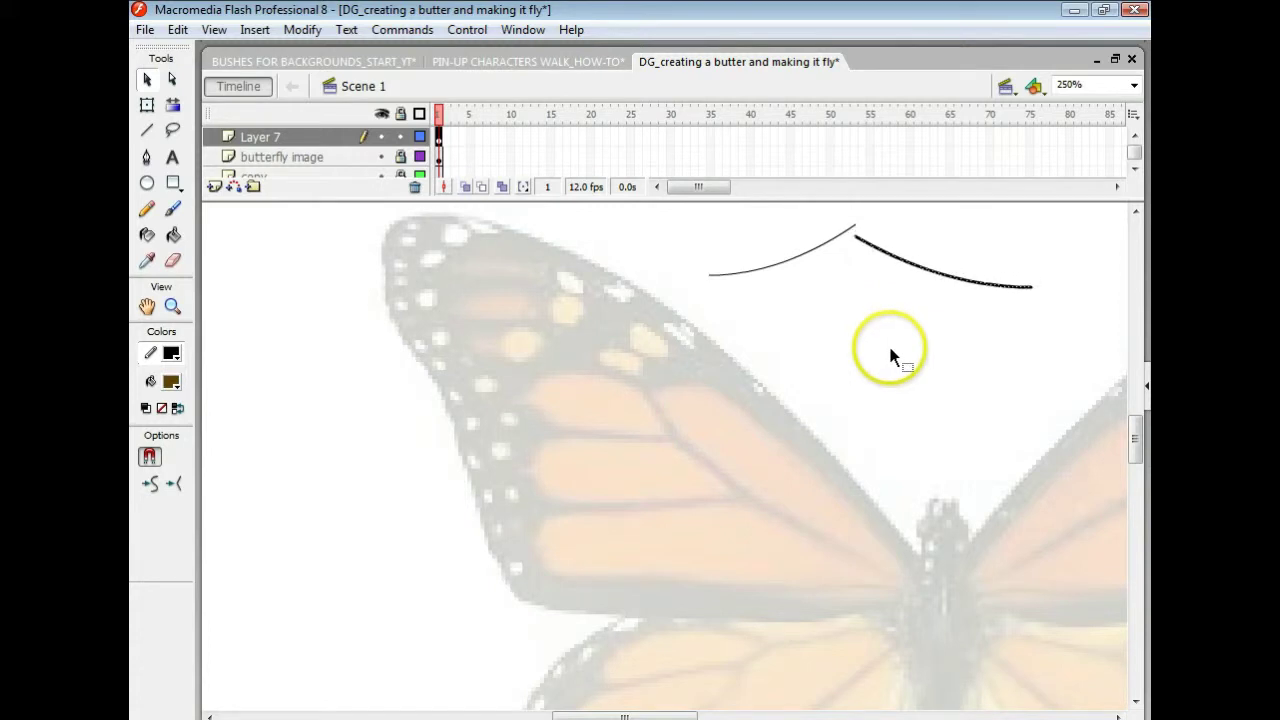
pyautogui.press('Down')
pyautogui.press('Down')
pyautogui.press('Down')
pyautogui.press('Down')
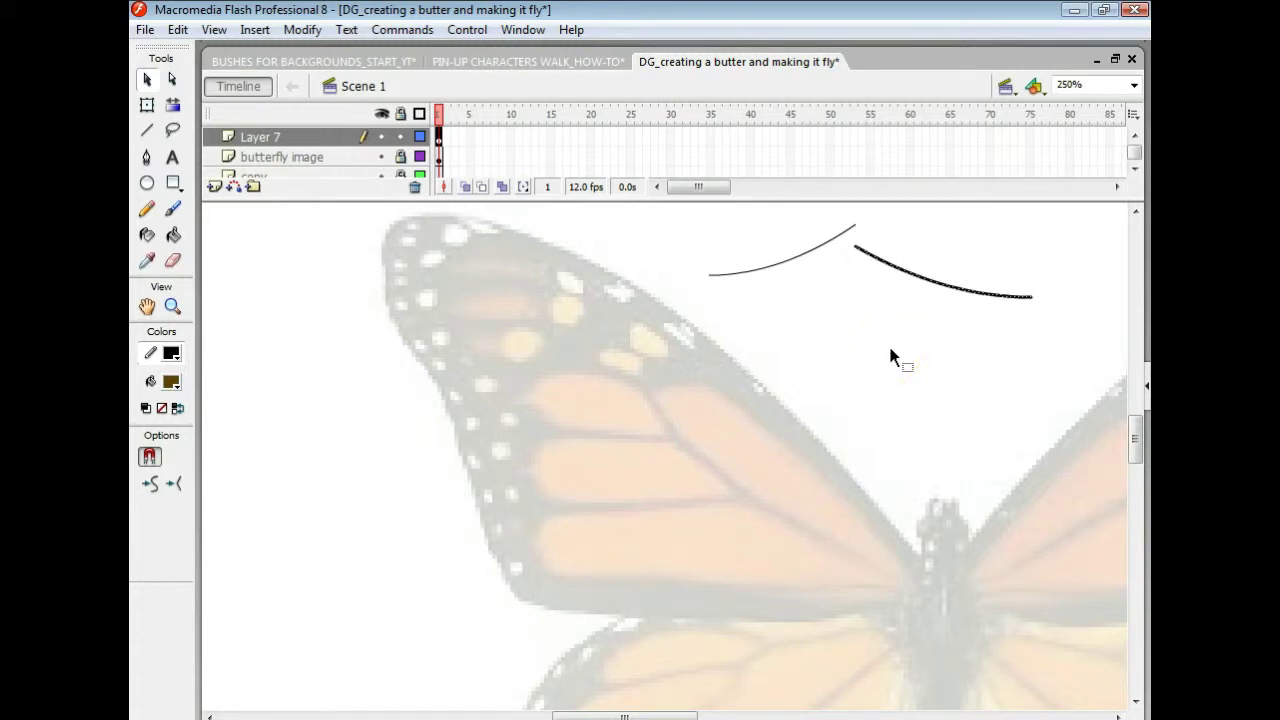
pyautogui.hotkey('shift', 'Up')
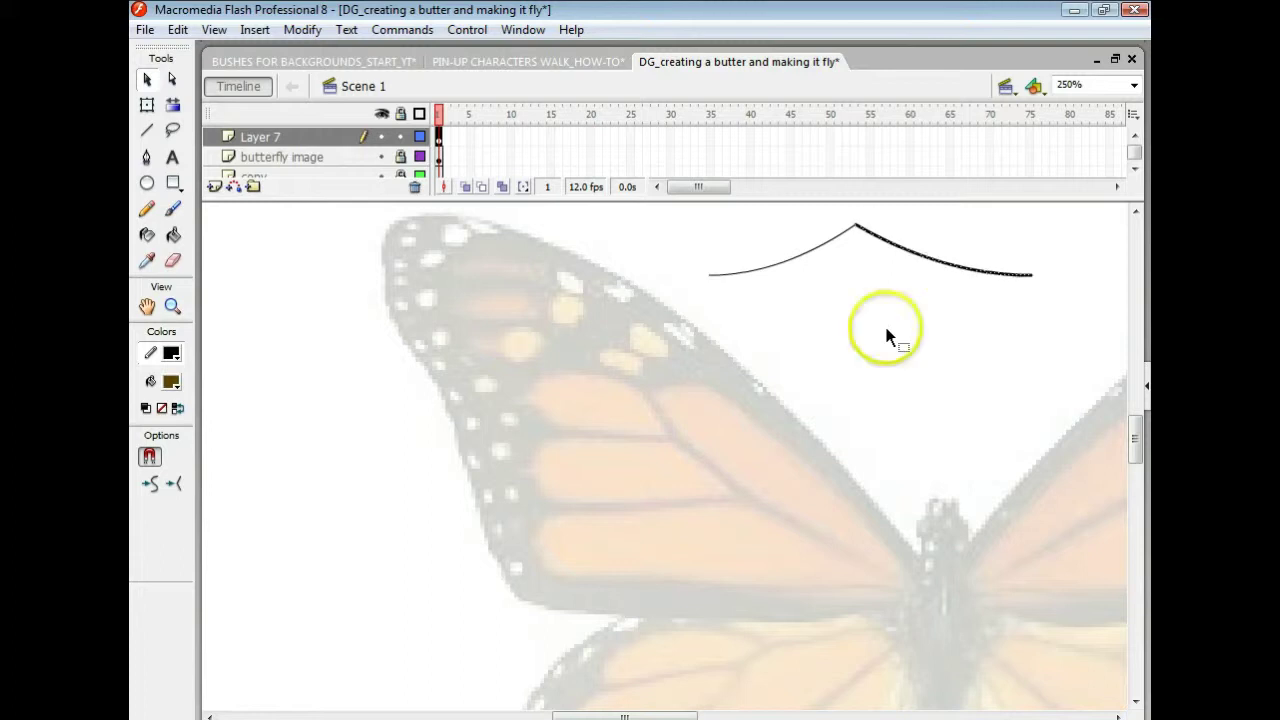
# - Return the cornered line to a straight line and delete it from the layer
pyautogui.click(858, 272)
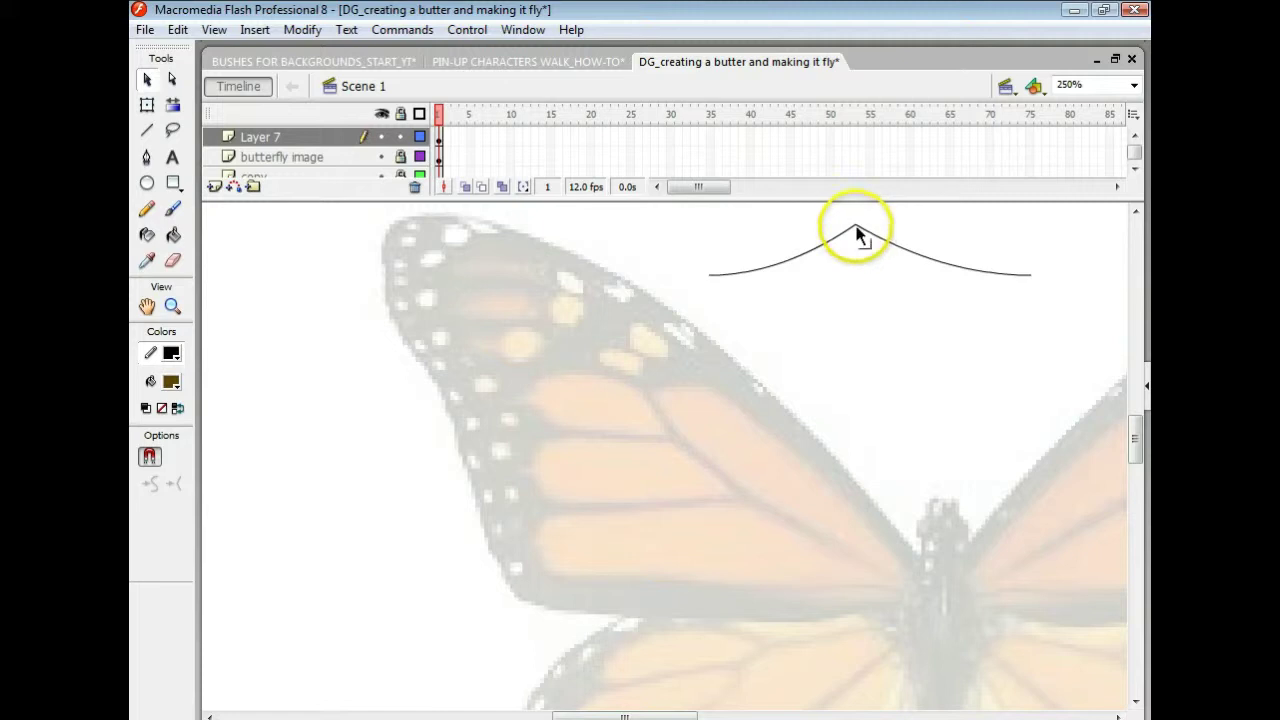
pyautogui.moveTo(856, 234); pyautogui.dragTo(856, 234)
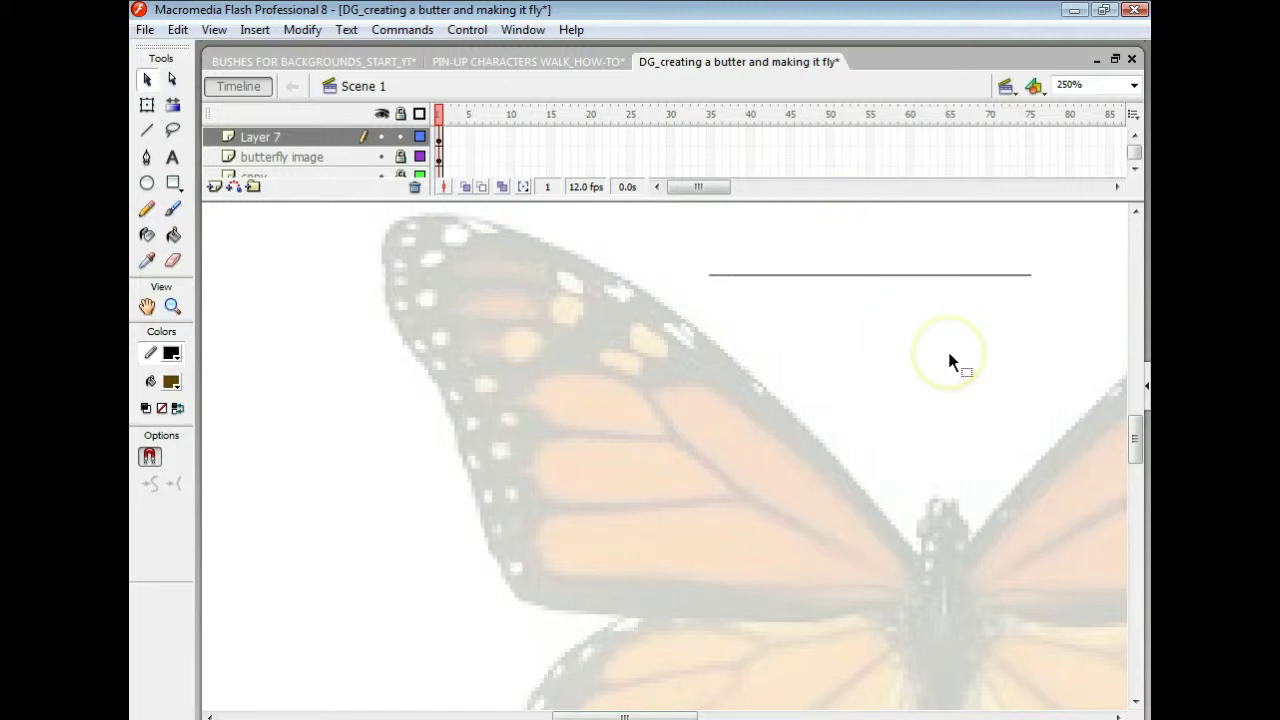
pyautogui.click(788, 276)
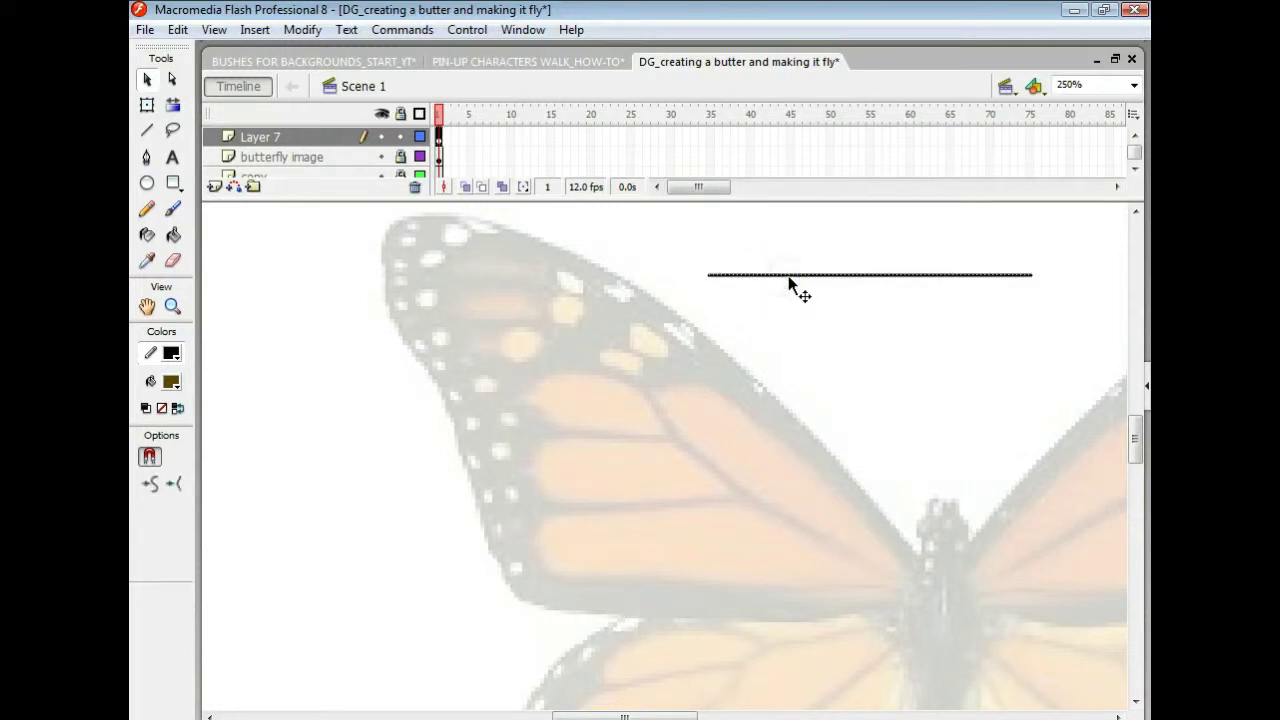
pyautogui.press('Delete')
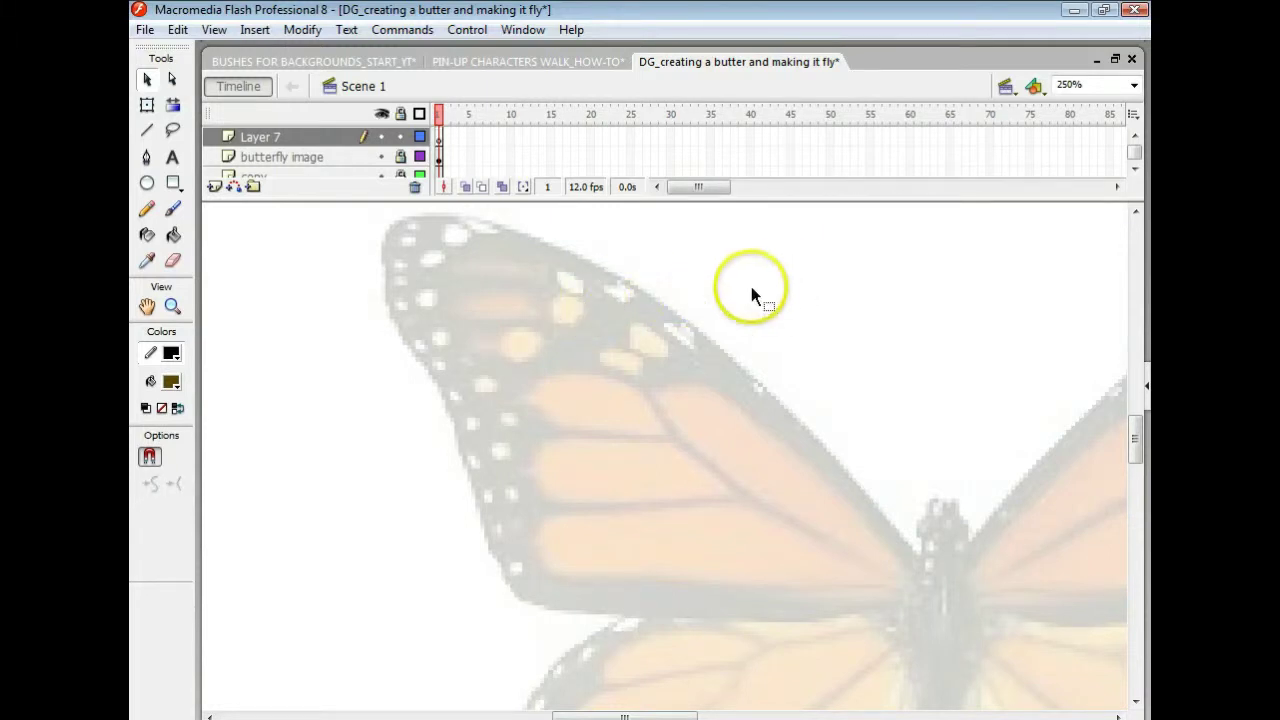
# - Trace the left wing's outer edge from its upper tip around to the lower edge with a brown brush in the second-smallest size
pyautogui.click(175, 211)
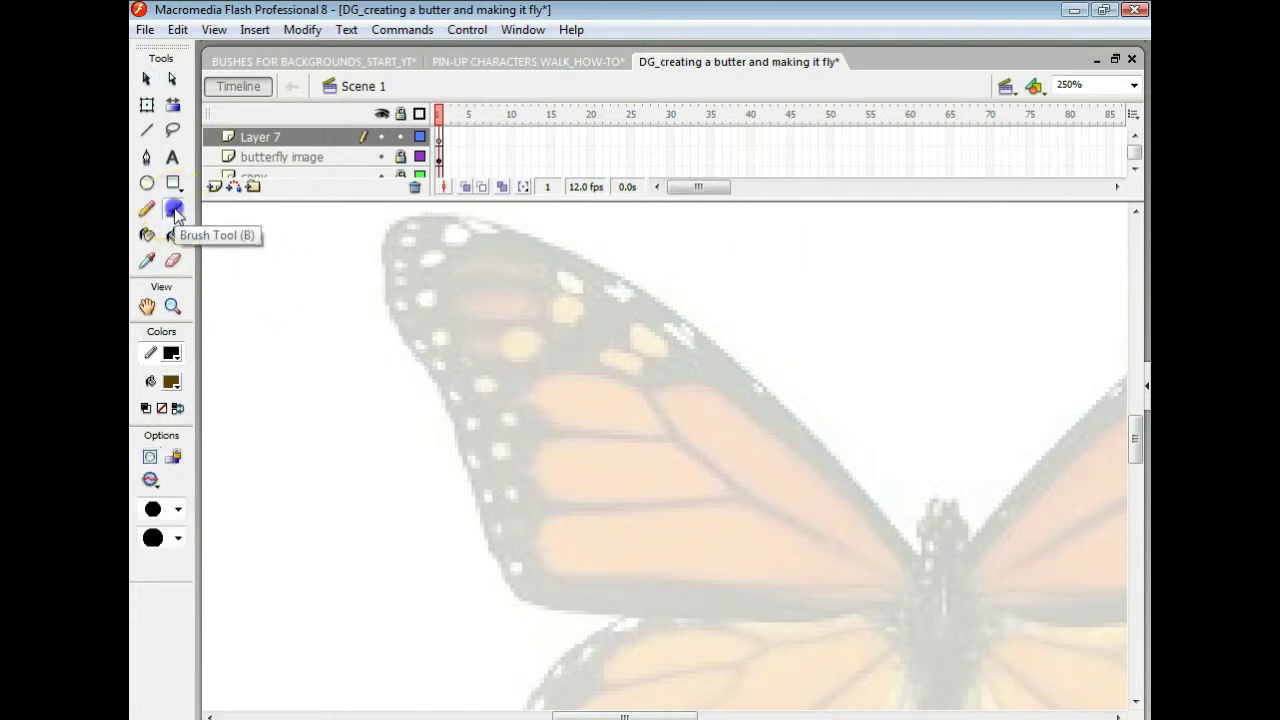
pyautogui.click(177, 512)
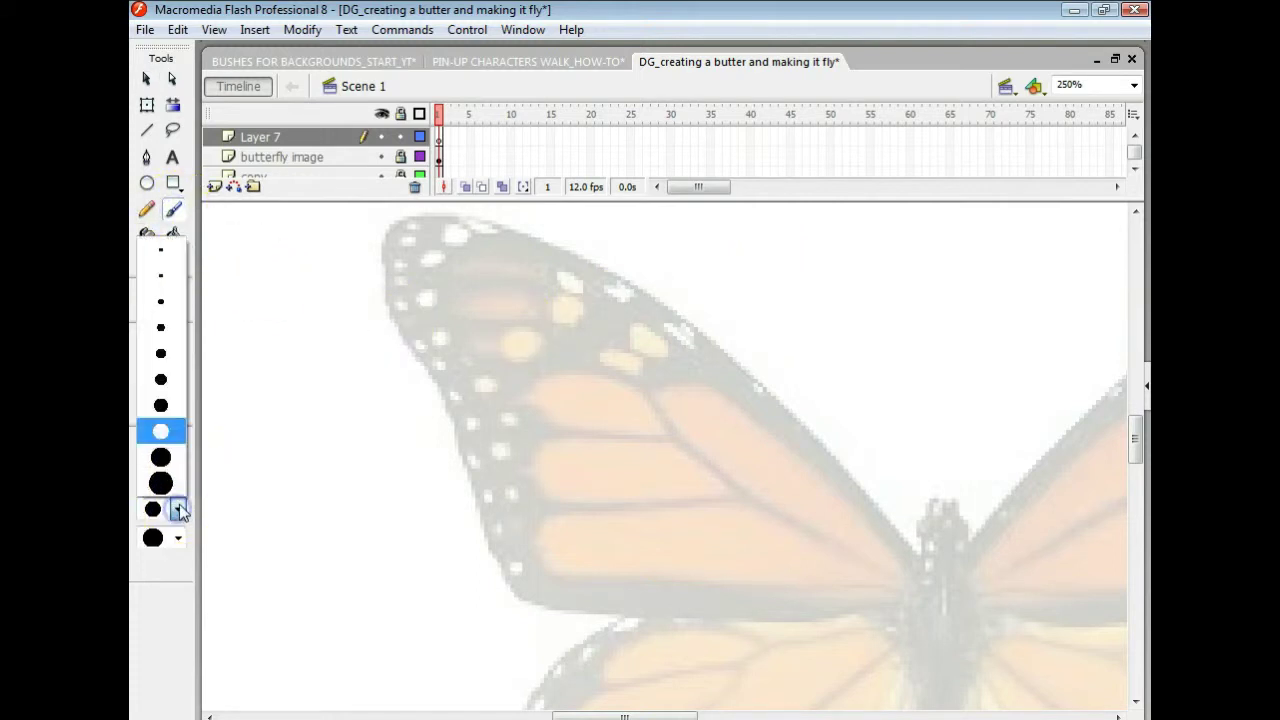
pyautogui.click(160, 278)
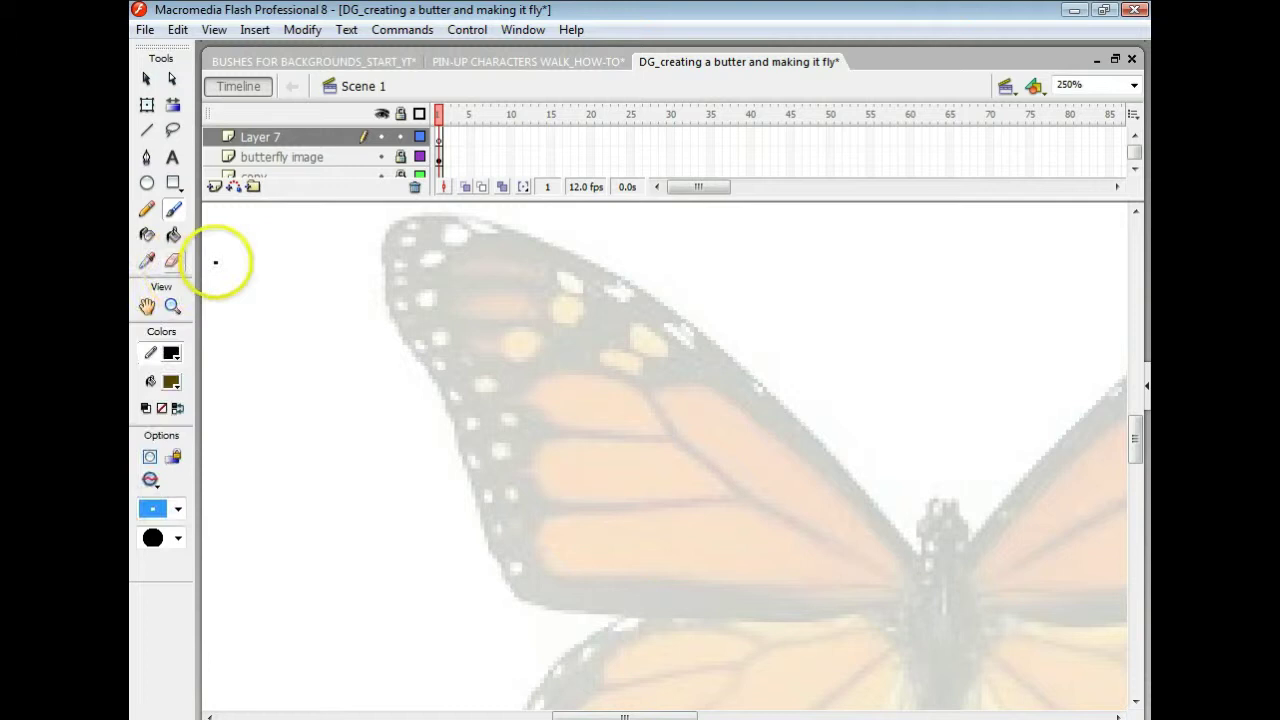
pyautogui.click(514, 229)
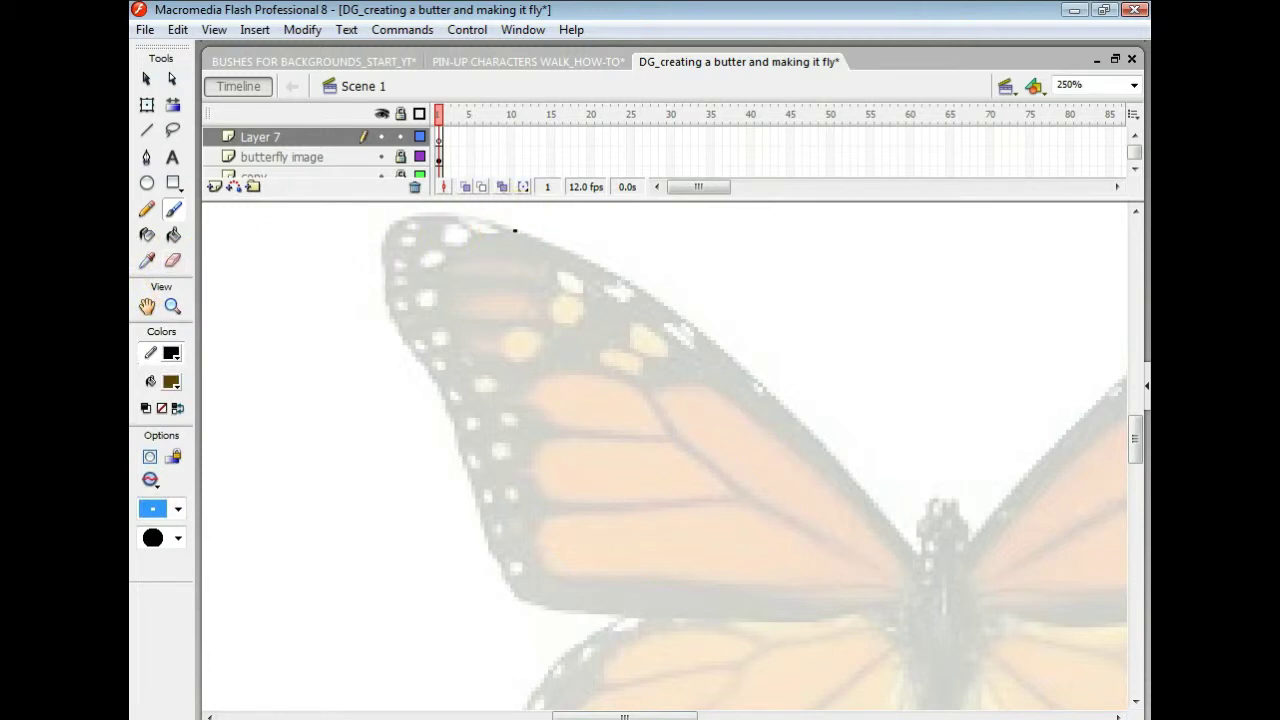
pyautogui.click(515, 231)
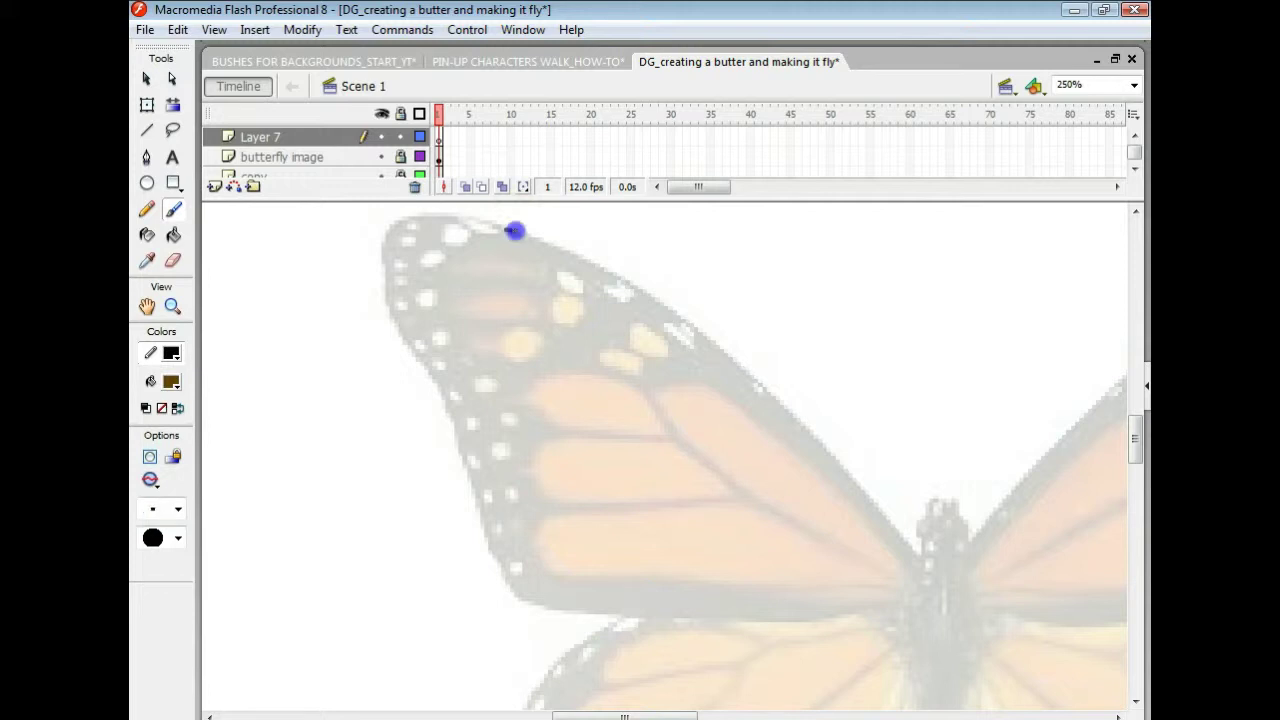
pyautogui.moveTo(515, 231)
pyautogui.mouseDown()
pyautogui.moveTo(423, 213)
pyautogui.moveTo(393, 228)
pyautogui.moveTo(381, 267)
pyautogui.moveTo(391, 324)
pyautogui.moveTo(468, 459)
pyautogui.moveTo(519, 598)
pyautogui.moveTo(631, 624)
pyautogui.moveTo(803, 622)
pyautogui.mouseUp()
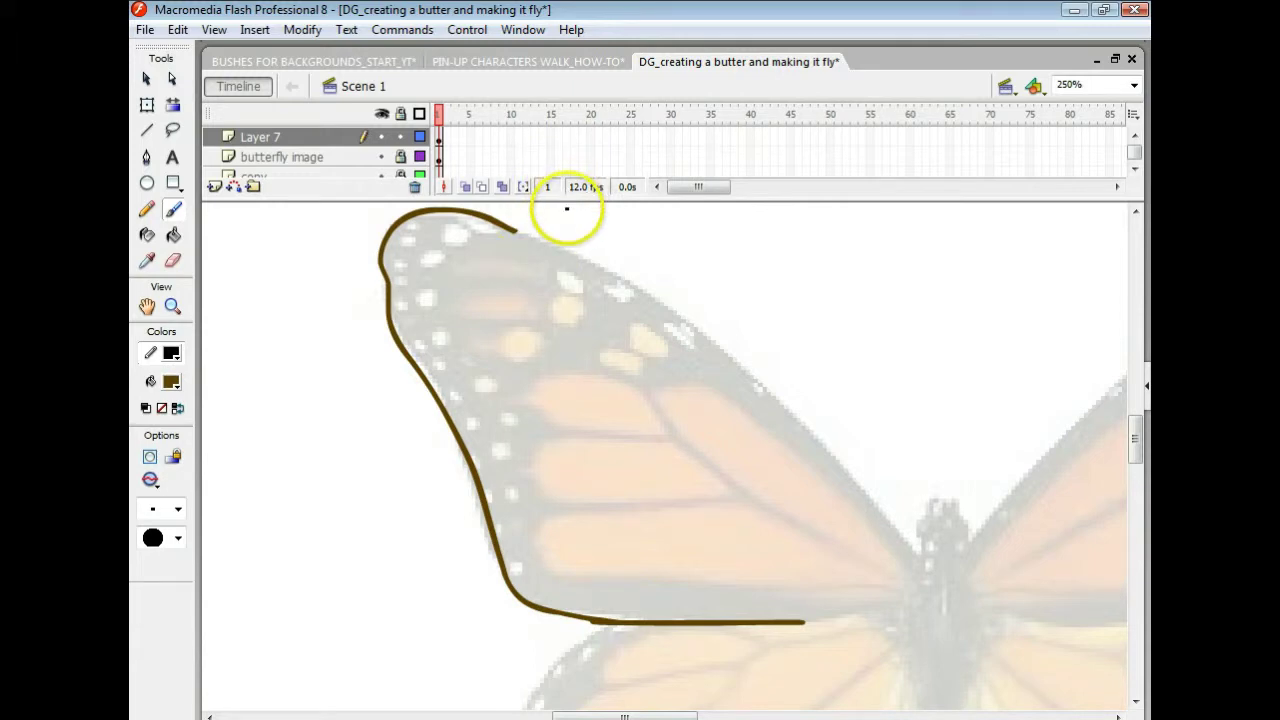
# - Delete the brown brush stroke traced around the left wing
pyautogui.press('v')
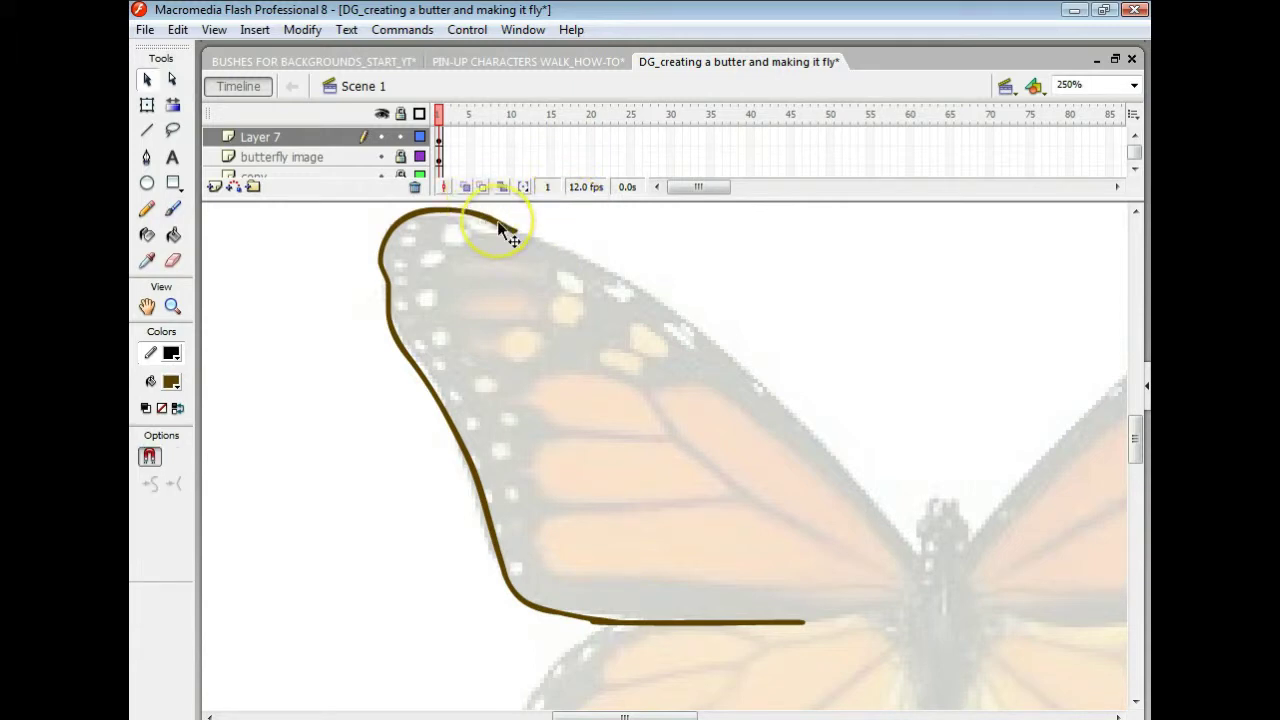
pyautogui.doubleClick(500, 223)
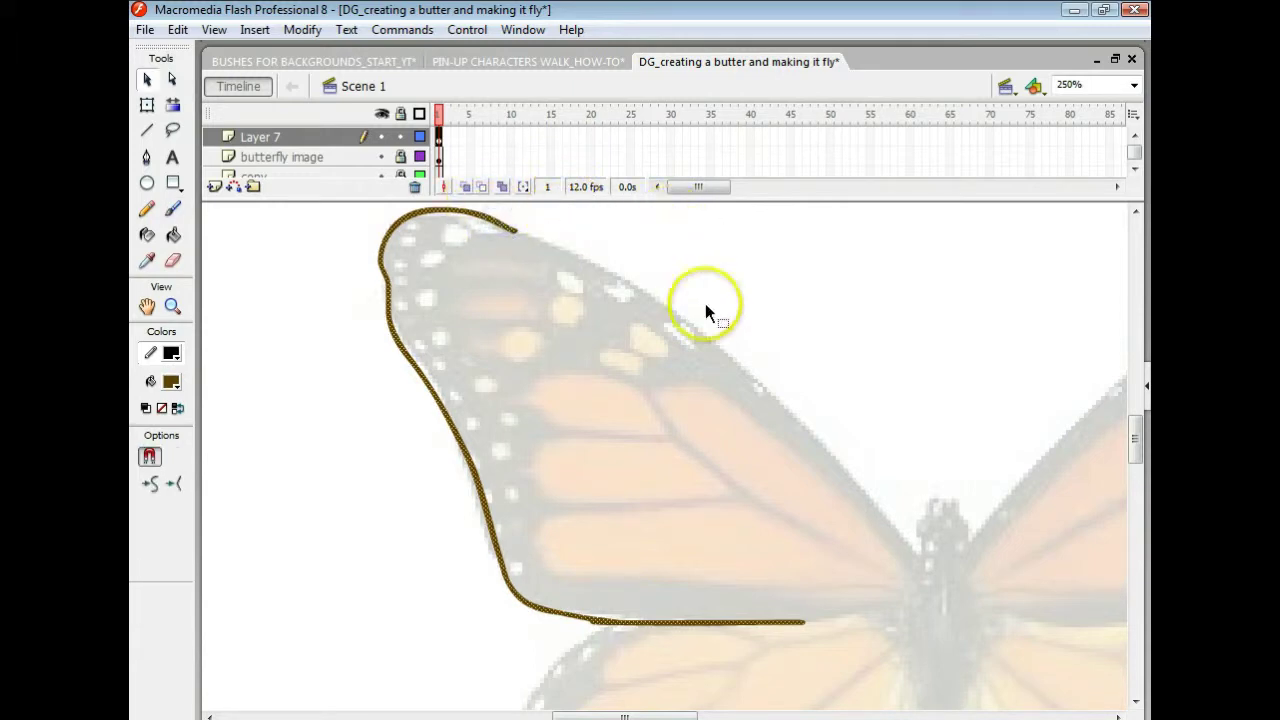
pyautogui.press('Delete')
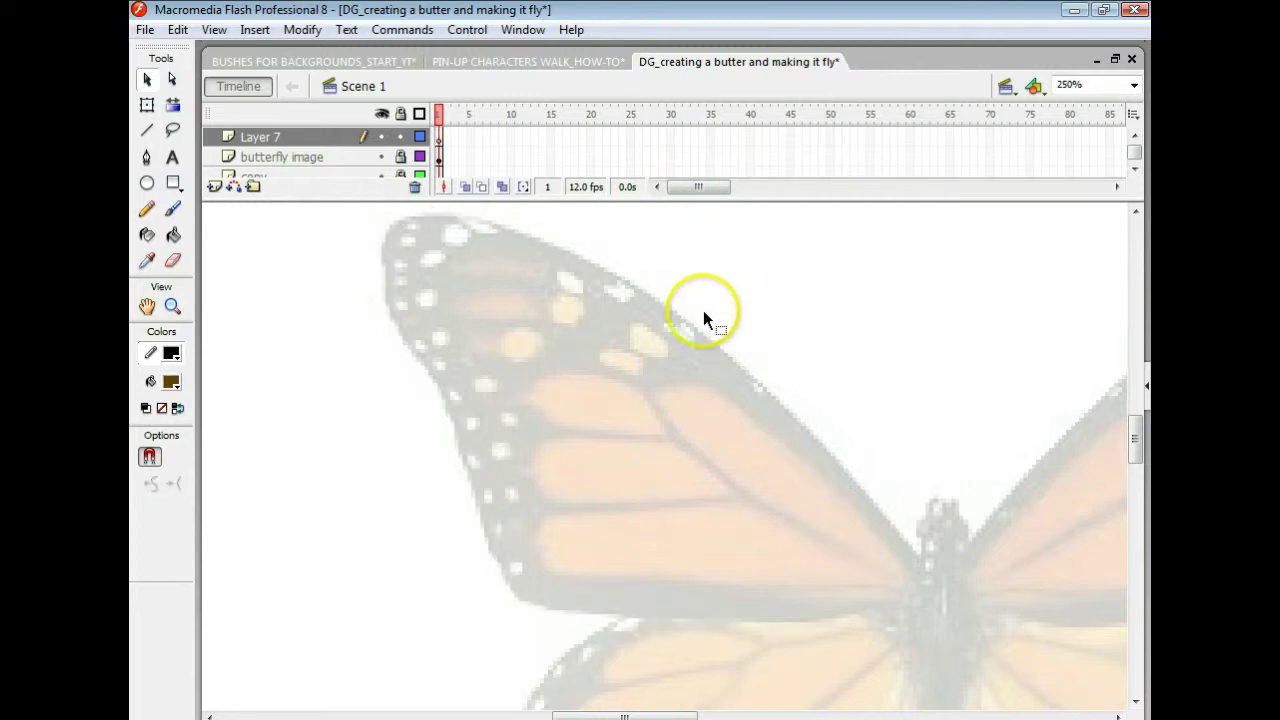
# - Draw a nearly horizontal black line in the blank area between the upper wings and delete it
pyautogui.click(147, 130)
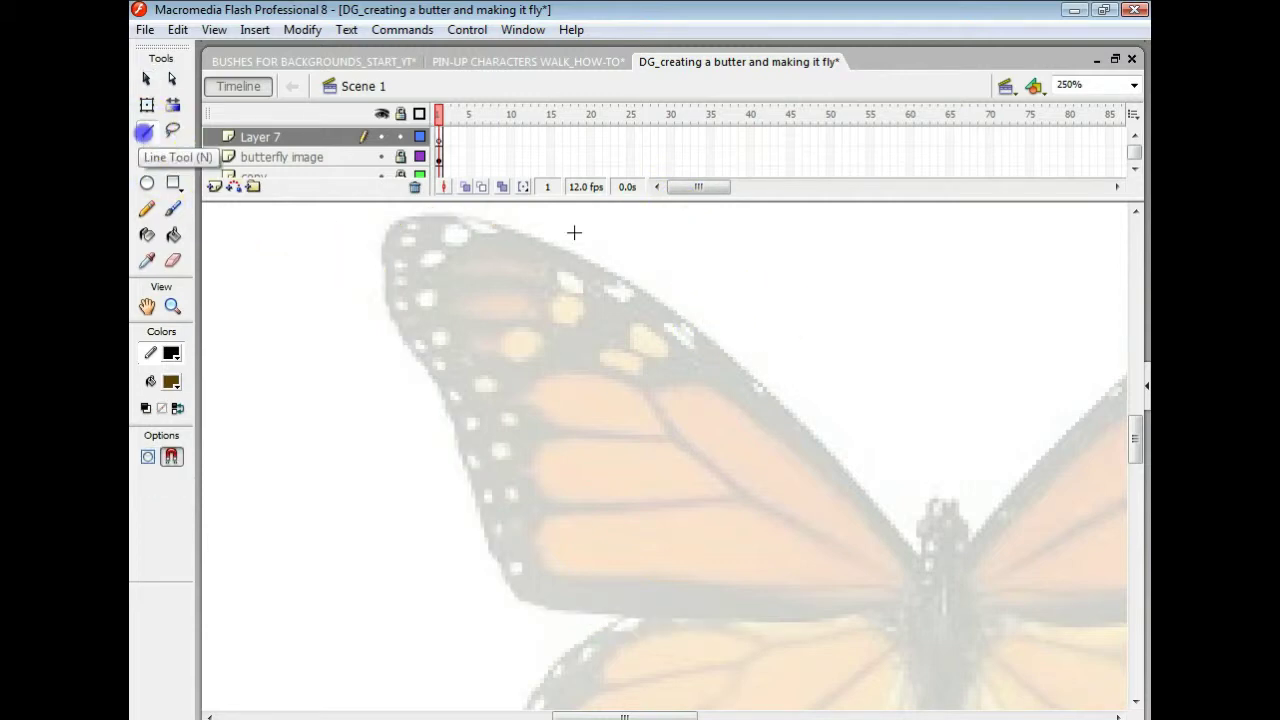
pyautogui.moveTo(684, 270); pyautogui.dragTo(1000, 276)
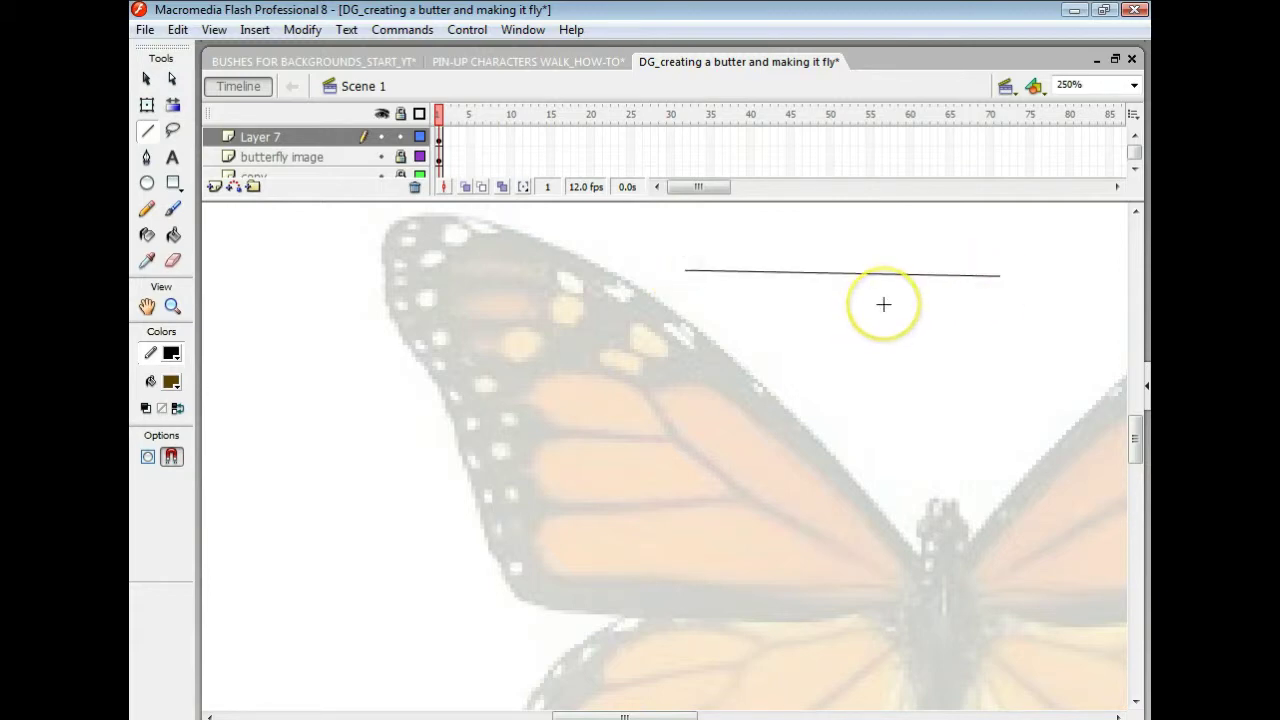
pyautogui.press('v')
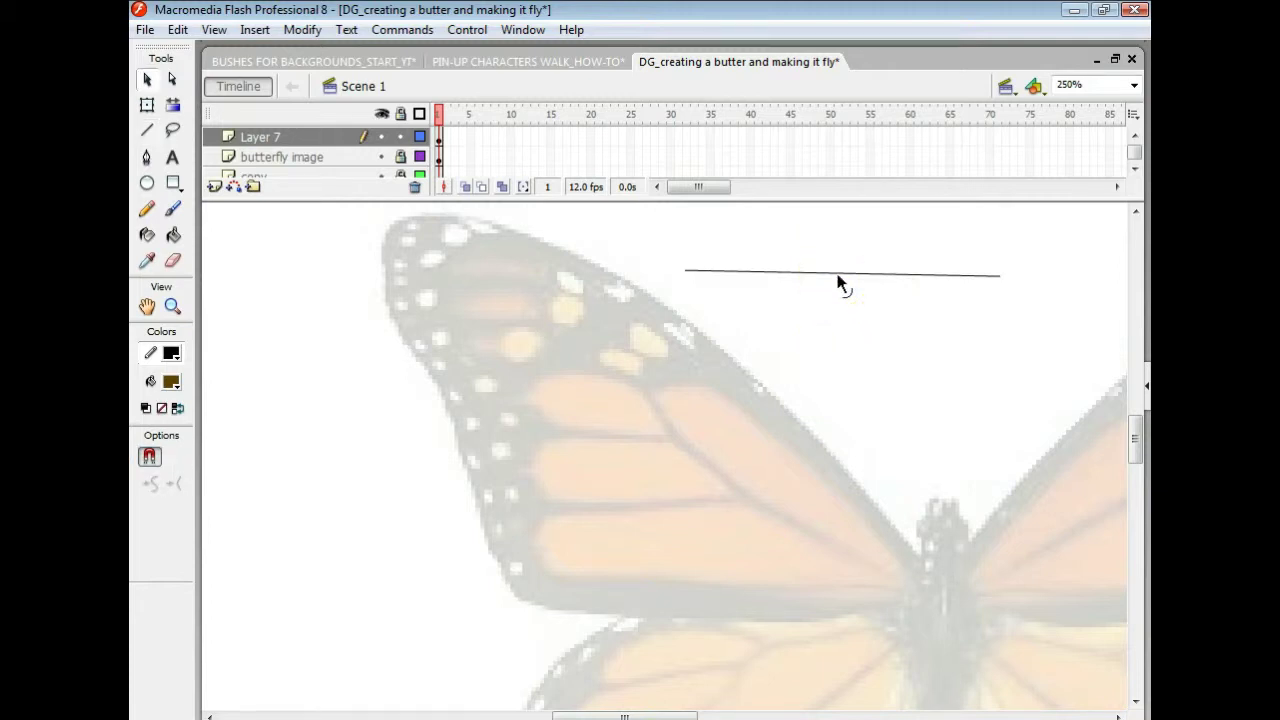
pyautogui.click(838, 276)
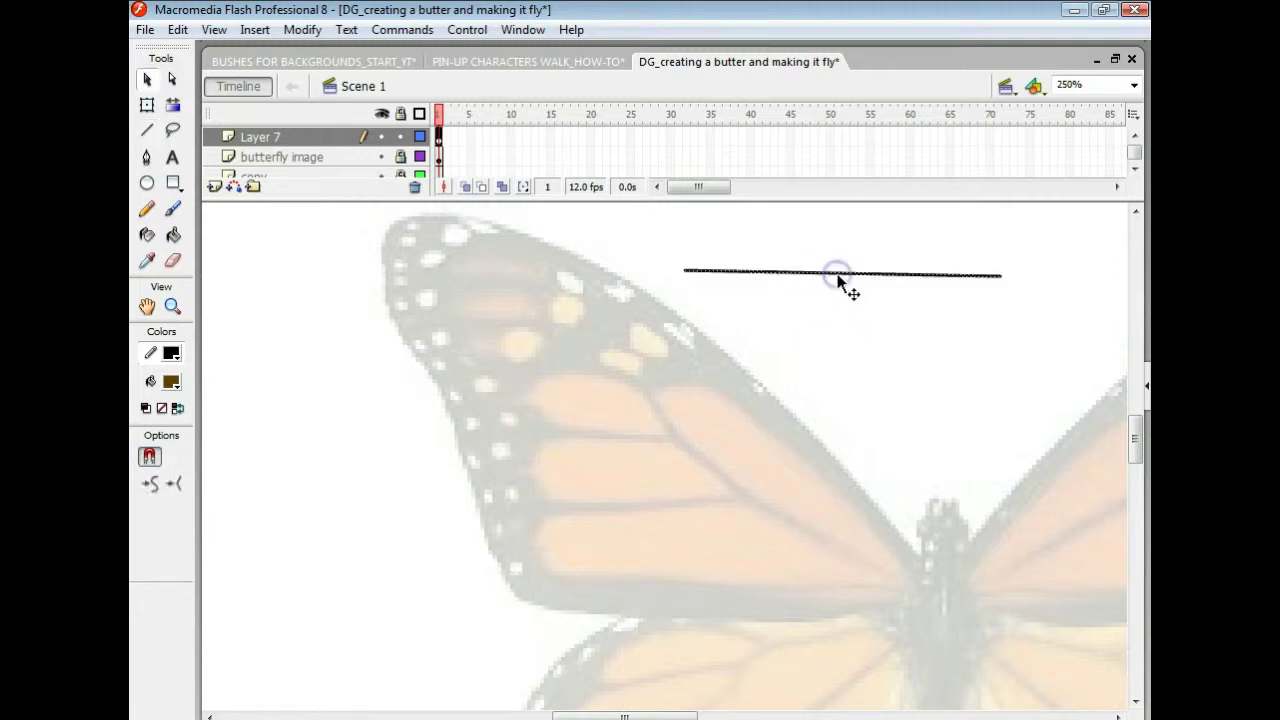
pyautogui.press('Delete')
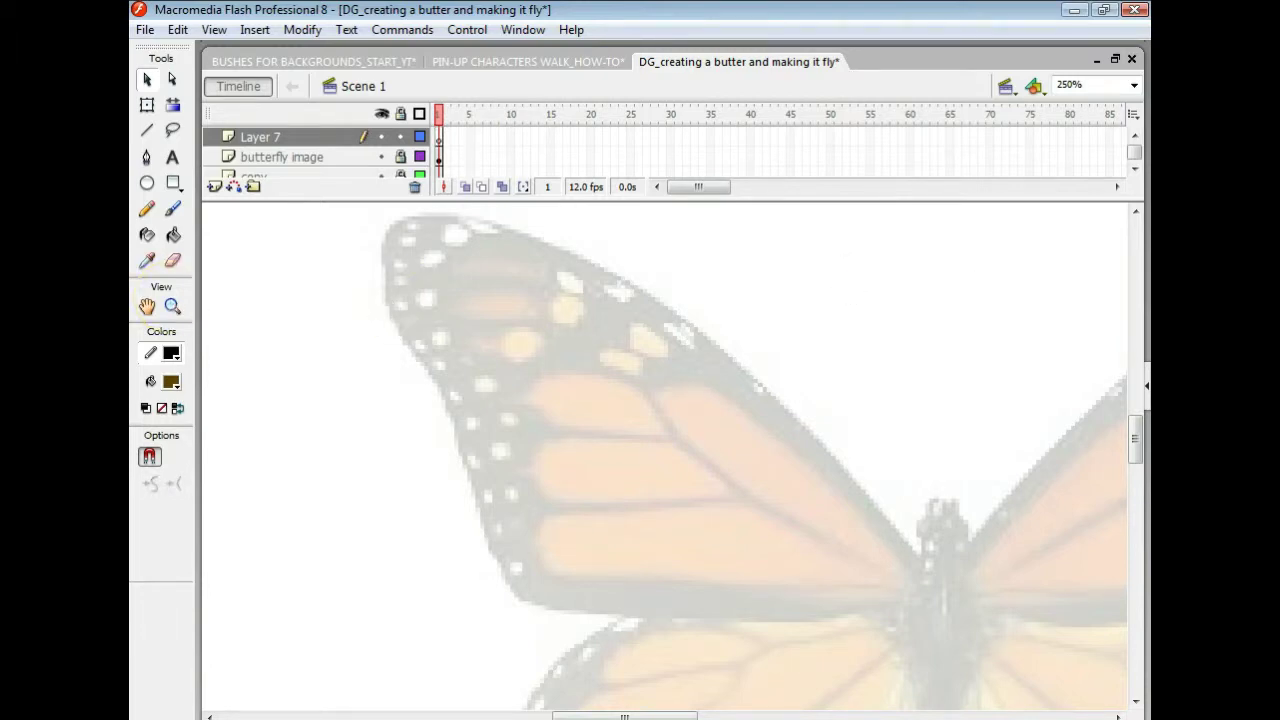
# - Draw a straight line across the left wing's upper tip and bend it to follow the rounded tip outline
pyautogui.click(146, 131)
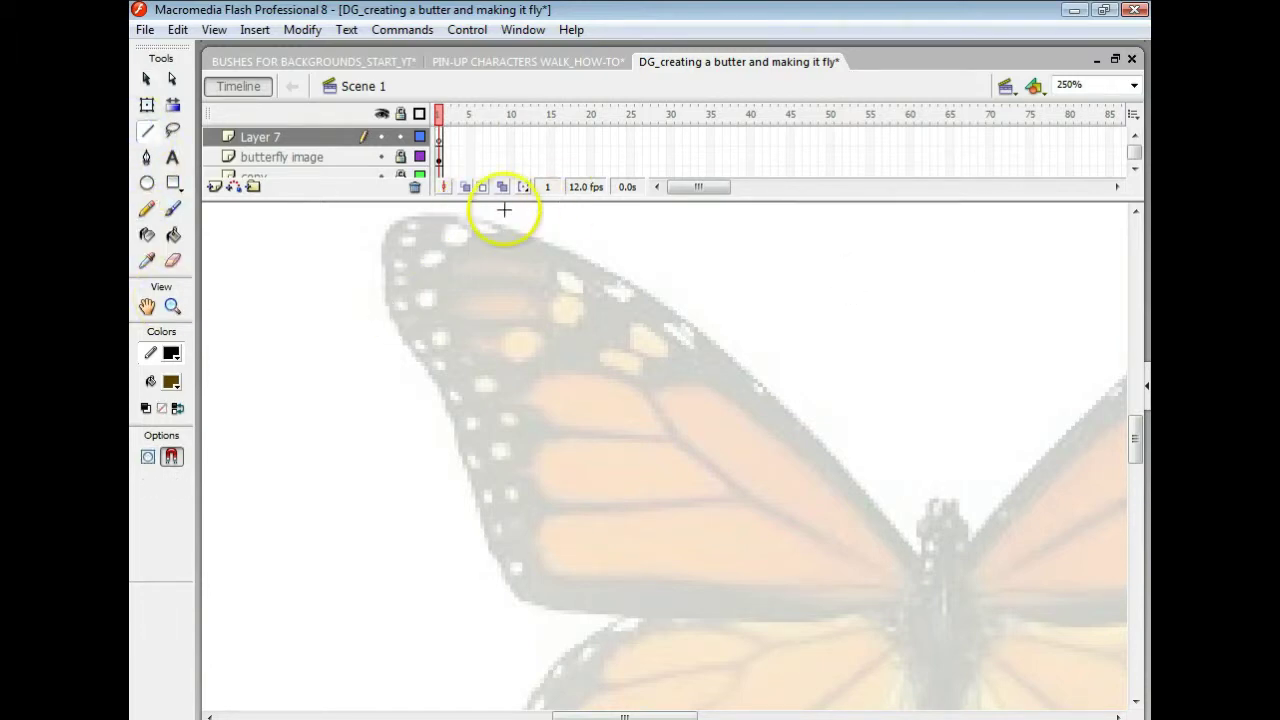
pyautogui.moveTo(489, 222); pyautogui.dragTo(385, 269)
pyautogui.press('v')
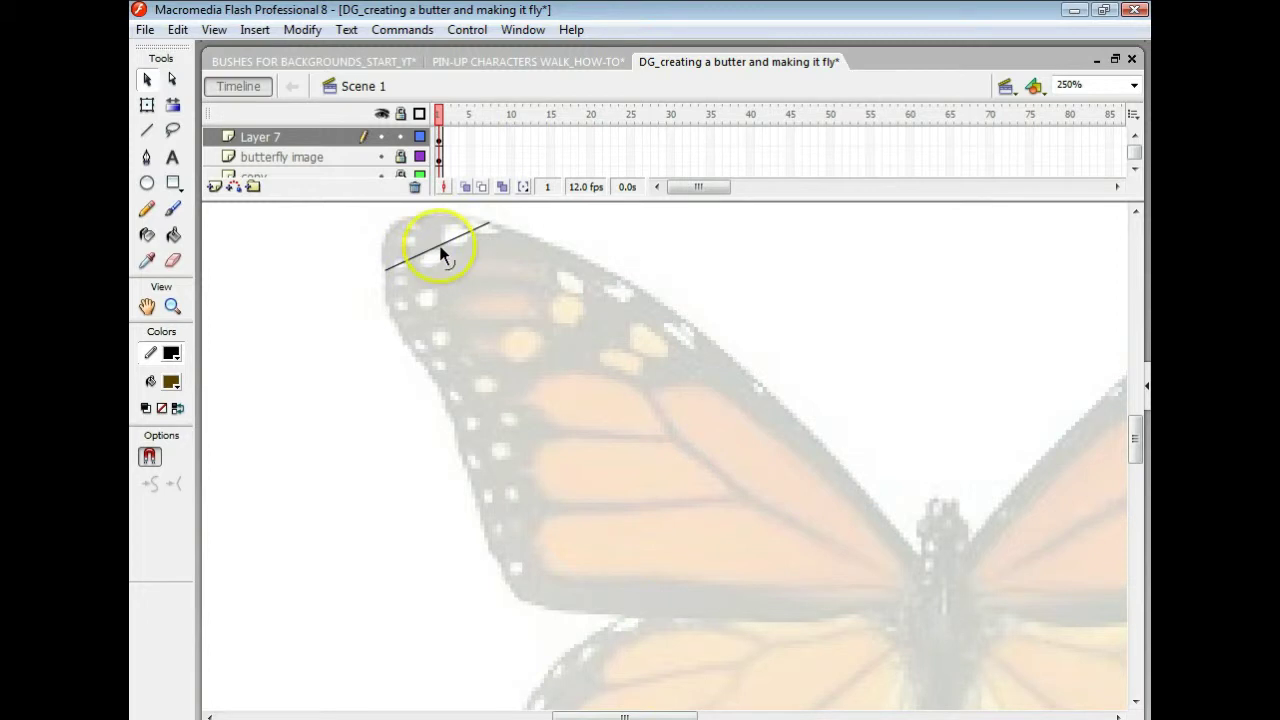
pyautogui.moveTo(441, 247); pyautogui.dragTo(477, 223)
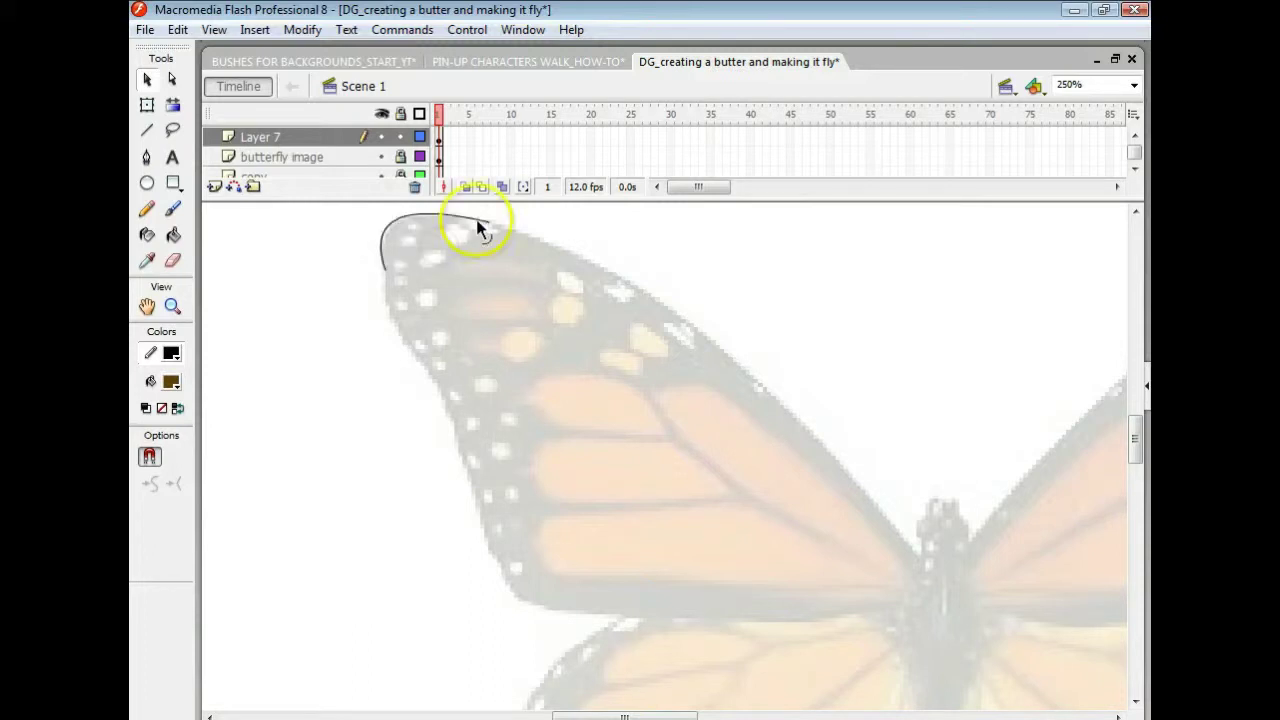
# - Continue the outline with a line from the tip curve's lower end down the wing's outer edge, and bow it outward to match the wing
pyautogui.click(147, 131)
pyautogui.moveTo(385, 268); pyautogui.dragTo(416, 355)
pyautogui.press('v')
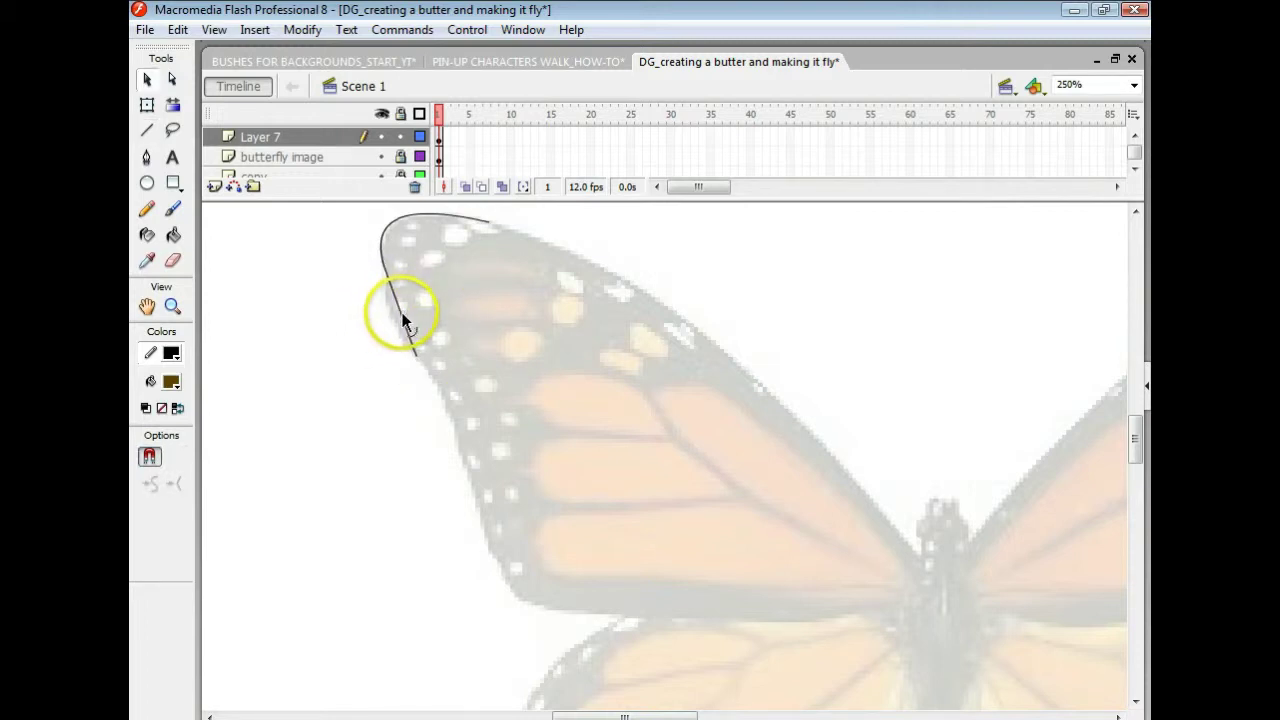
pyautogui.moveTo(403, 318); pyautogui.dragTo(390, 320)
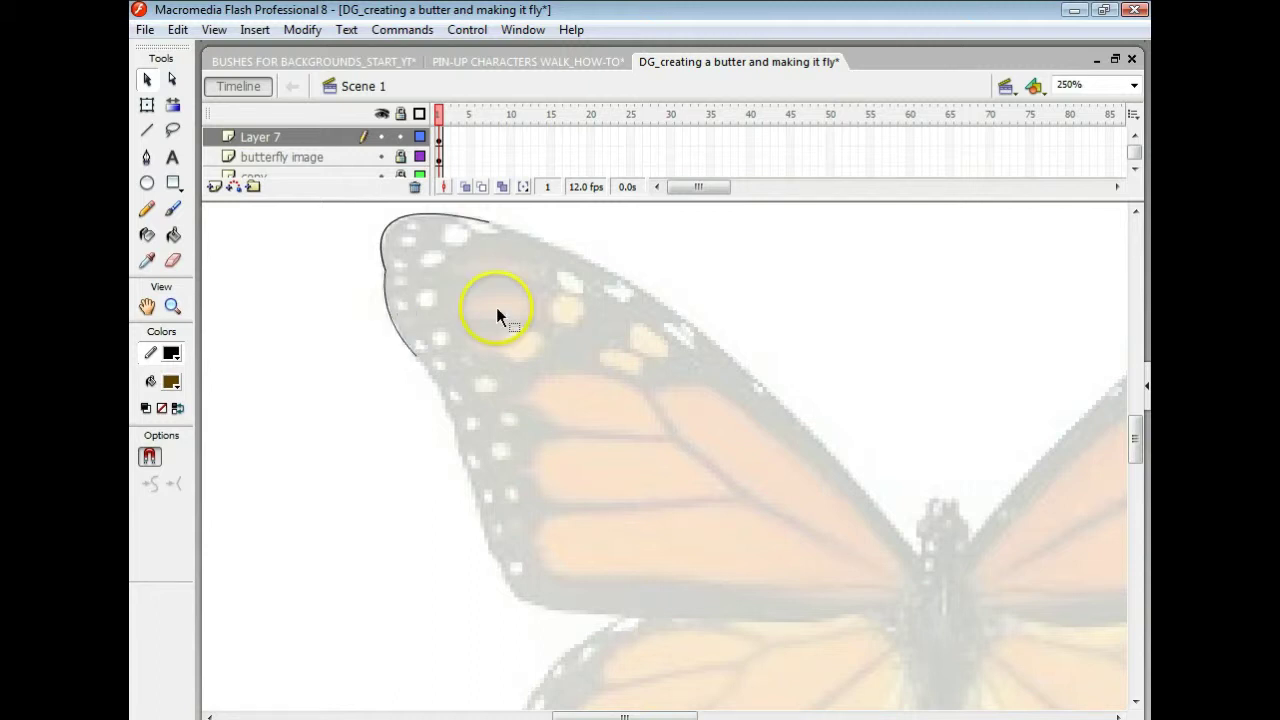
# - Continue the outline with a line down the wing's outer edge, curve it along the wing, and pull its lower end down to the lower corner
pyautogui.click(147, 130)
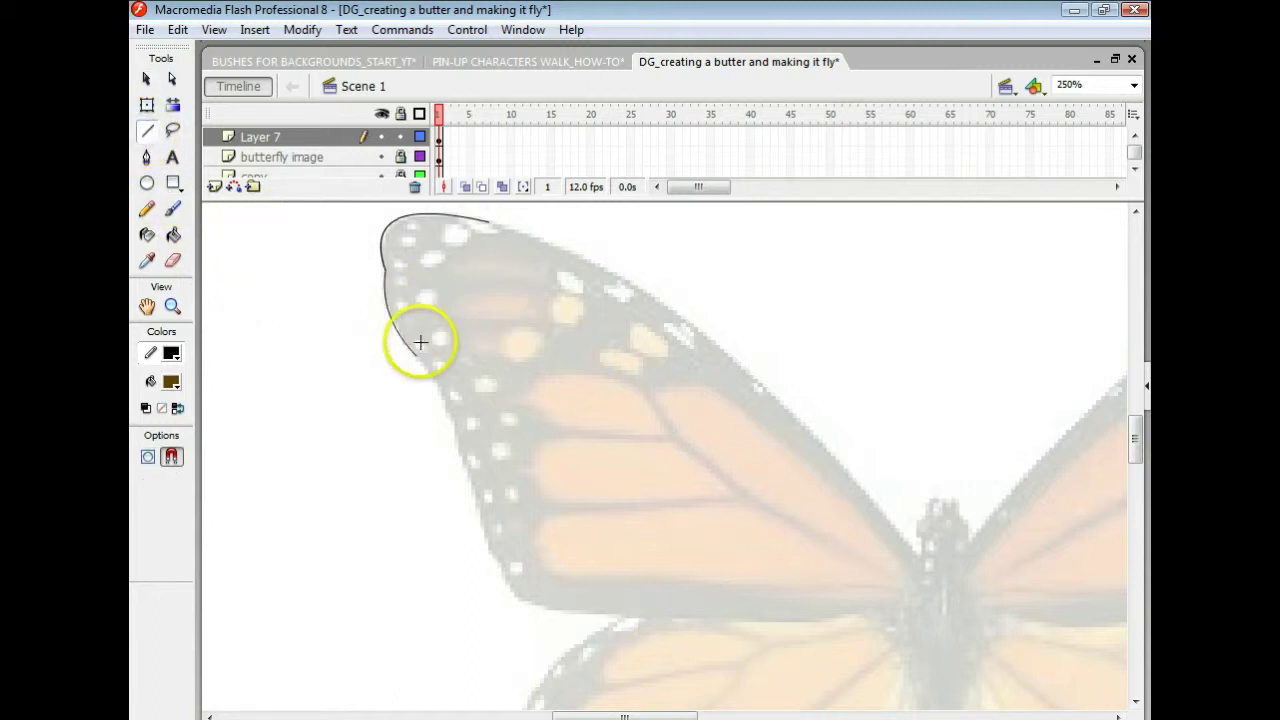
pyautogui.moveTo(413, 354); pyautogui.dragTo(499, 559)
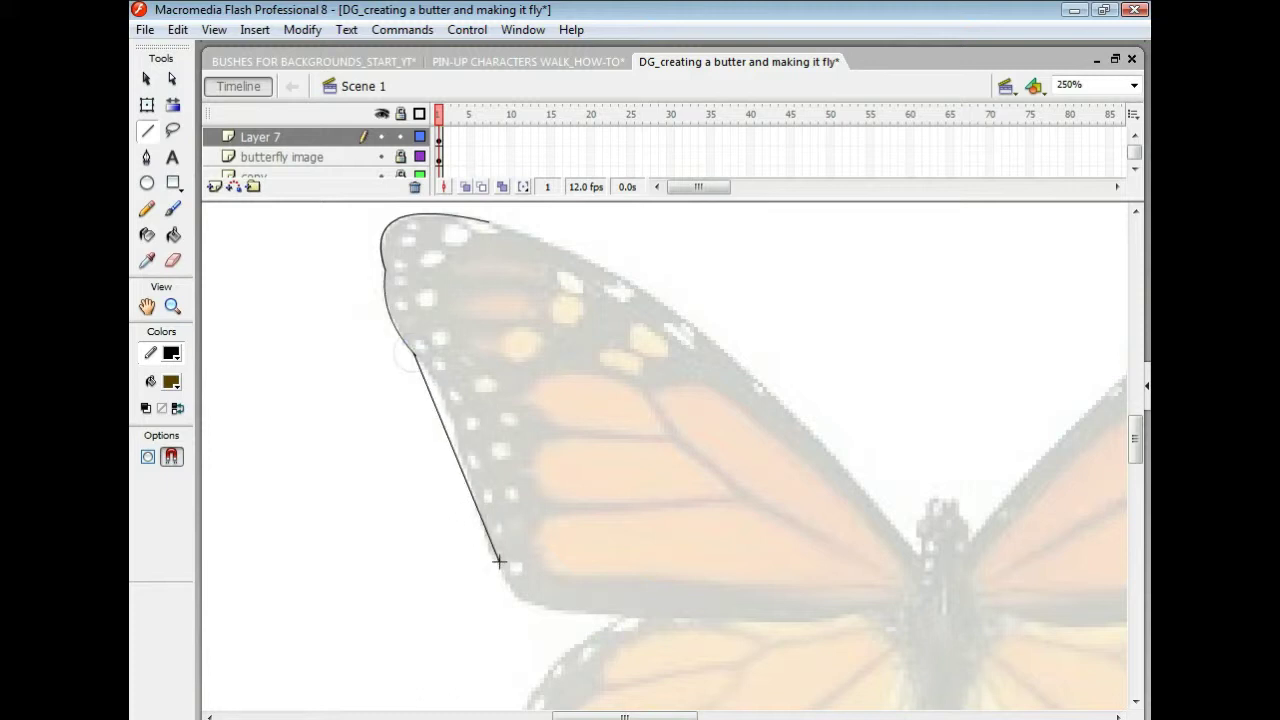
pyautogui.press('v')
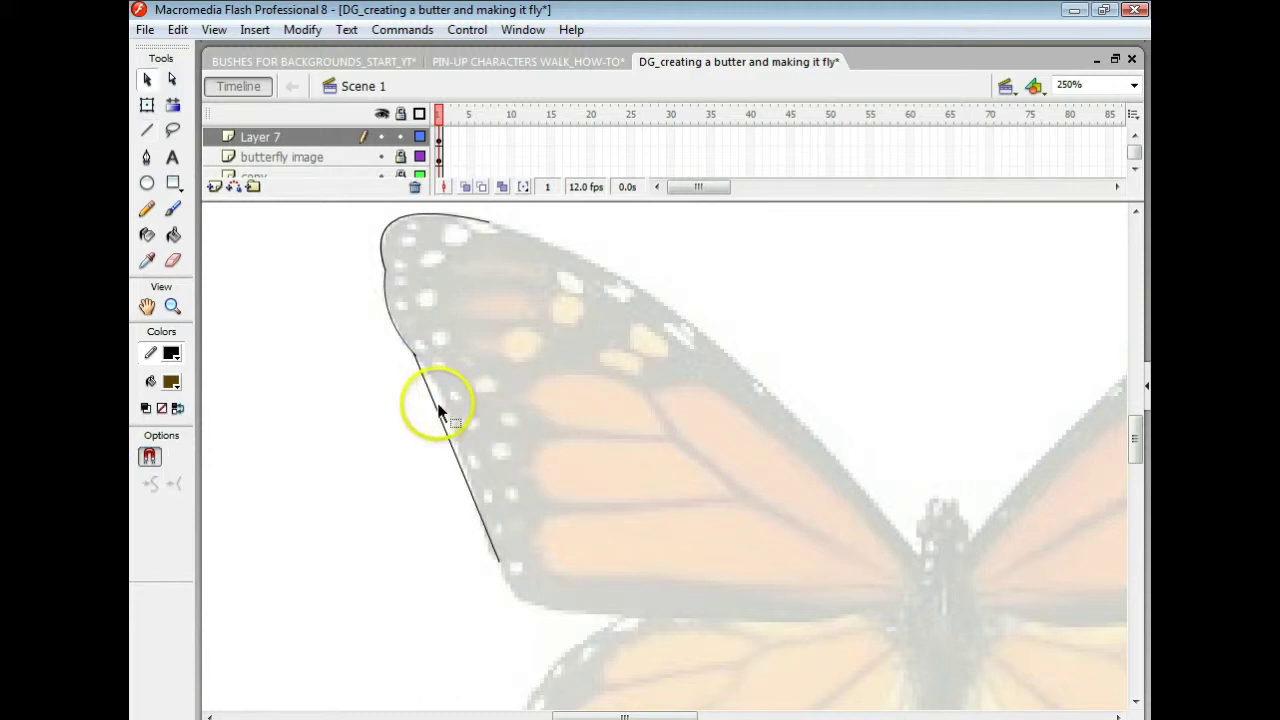
pyautogui.click(438, 404)
pyautogui.moveTo(438, 409); pyautogui.dragTo(445, 400)
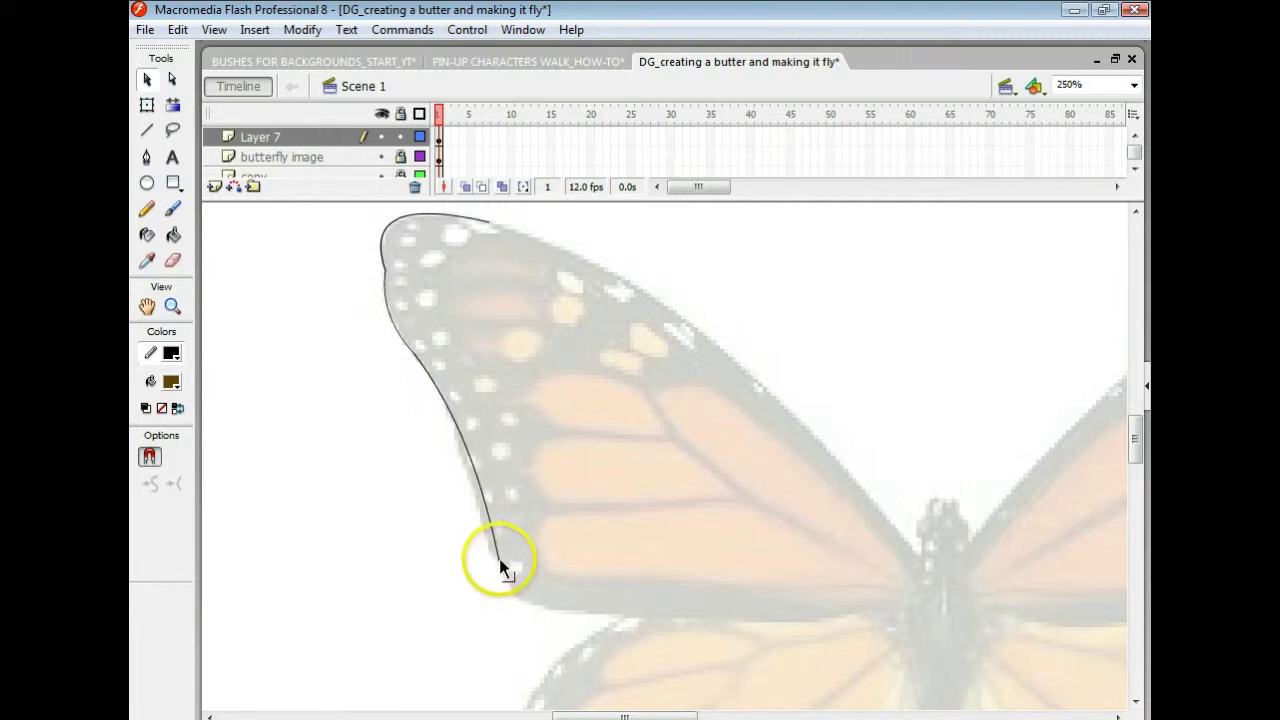
pyautogui.moveTo(500, 557); pyautogui.dragTo(493, 530)
pyautogui.hotkey('ctrl', 'z')
pyautogui.moveTo(499, 562)
pyautogui.mouseDown()
pyautogui.moveTo(470, 573)
pyautogui.moveTo(586, 541)
pyautogui.moveTo(474, 585)
pyautogui.moveTo(603, 535)
pyautogui.moveTo(498, 560)
pyautogui.moveTo(498, 587)
pyautogui.mouseUp()
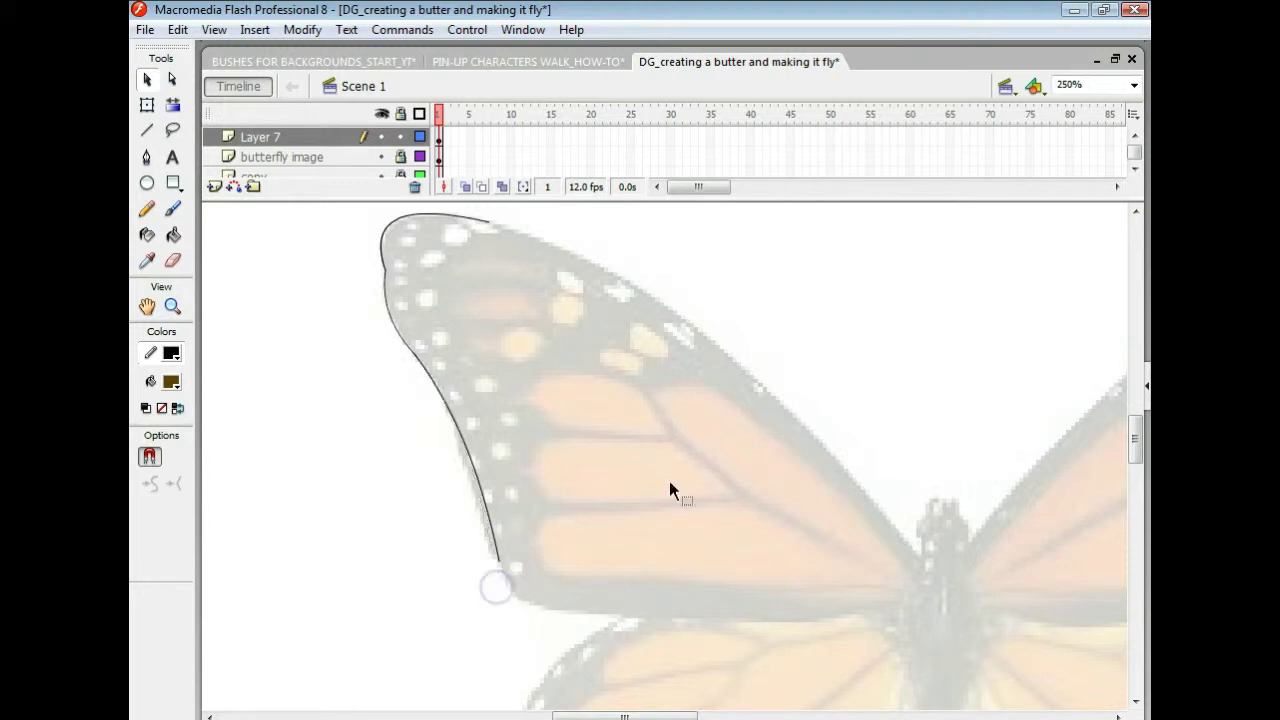
# - Draw connected lines across the wing's lower outer corner and along its lower edge to the body, and bend both to match the wing
pyautogui.click(147, 130)
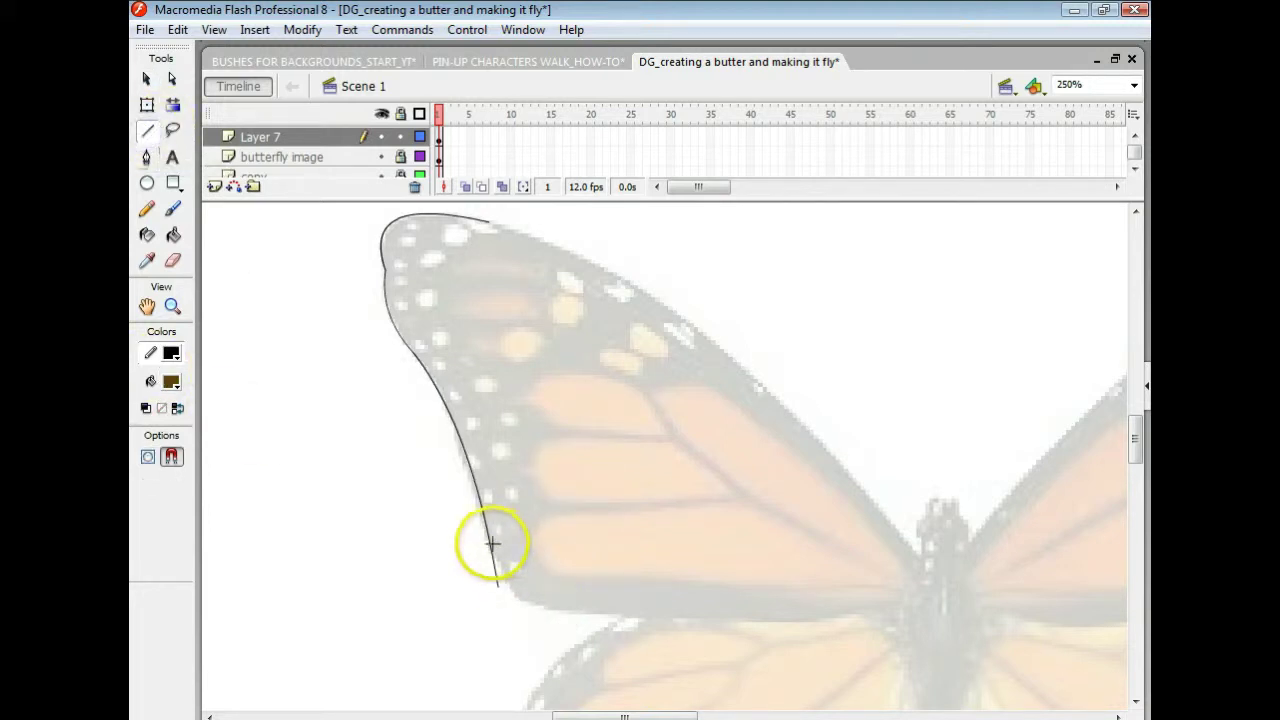
pyautogui.moveTo(489, 542)
pyautogui.mouseDown()
pyautogui.moveTo(552, 611)
pyautogui.moveTo(849, 610)
pyautogui.moveTo(936, 578)
pyautogui.moveTo(949, 592)
pyautogui.mouseUp()
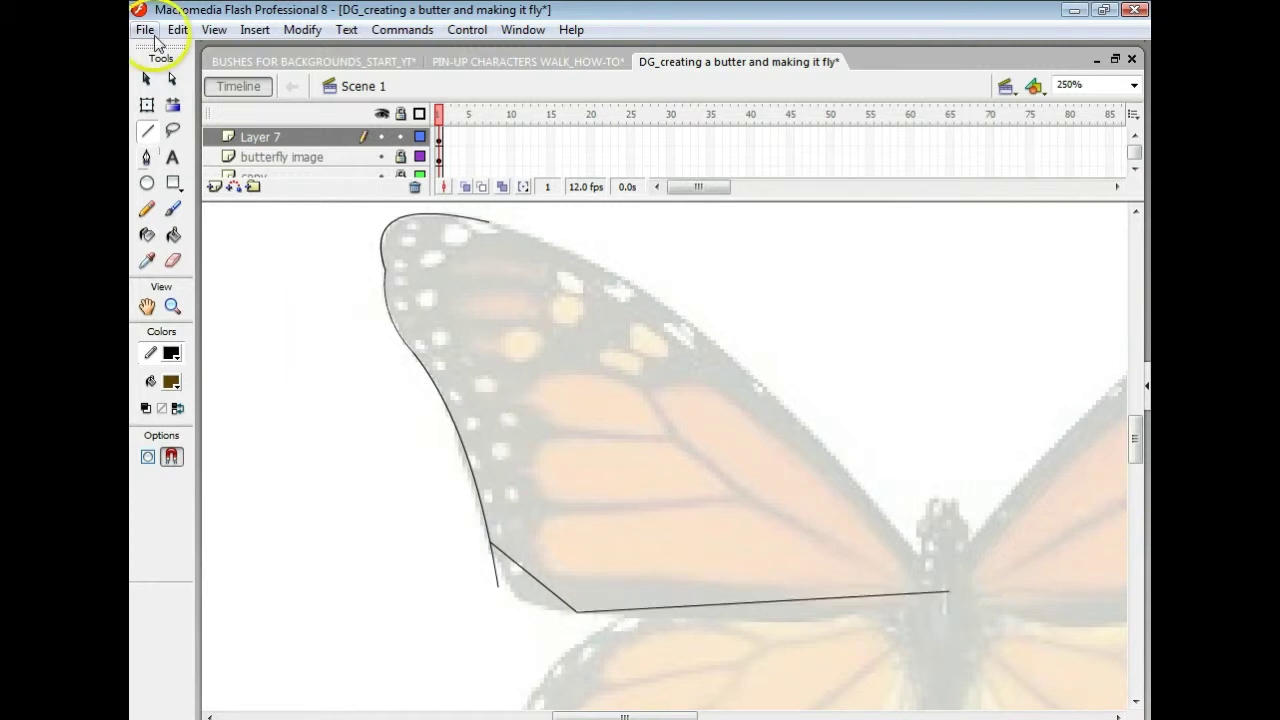
pyautogui.click(147, 79)
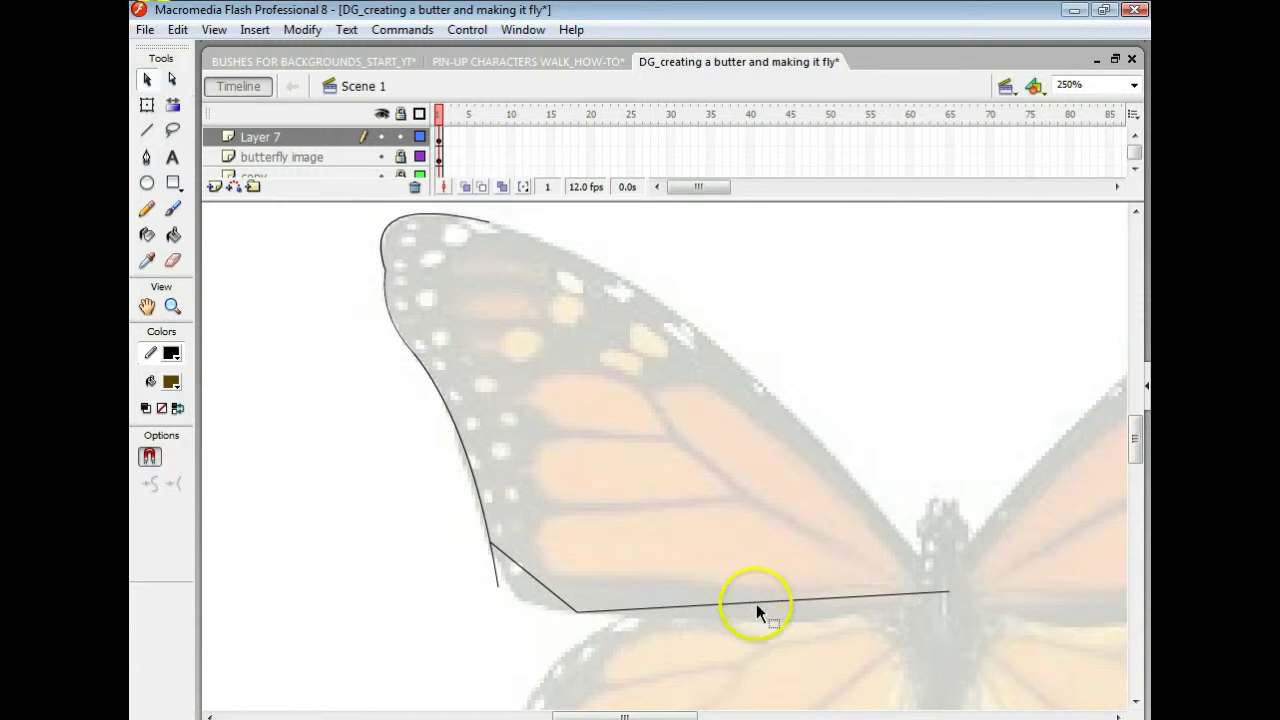
pyautogui.moveTo(758, 601); pyautogui.dragTo(760, 619)
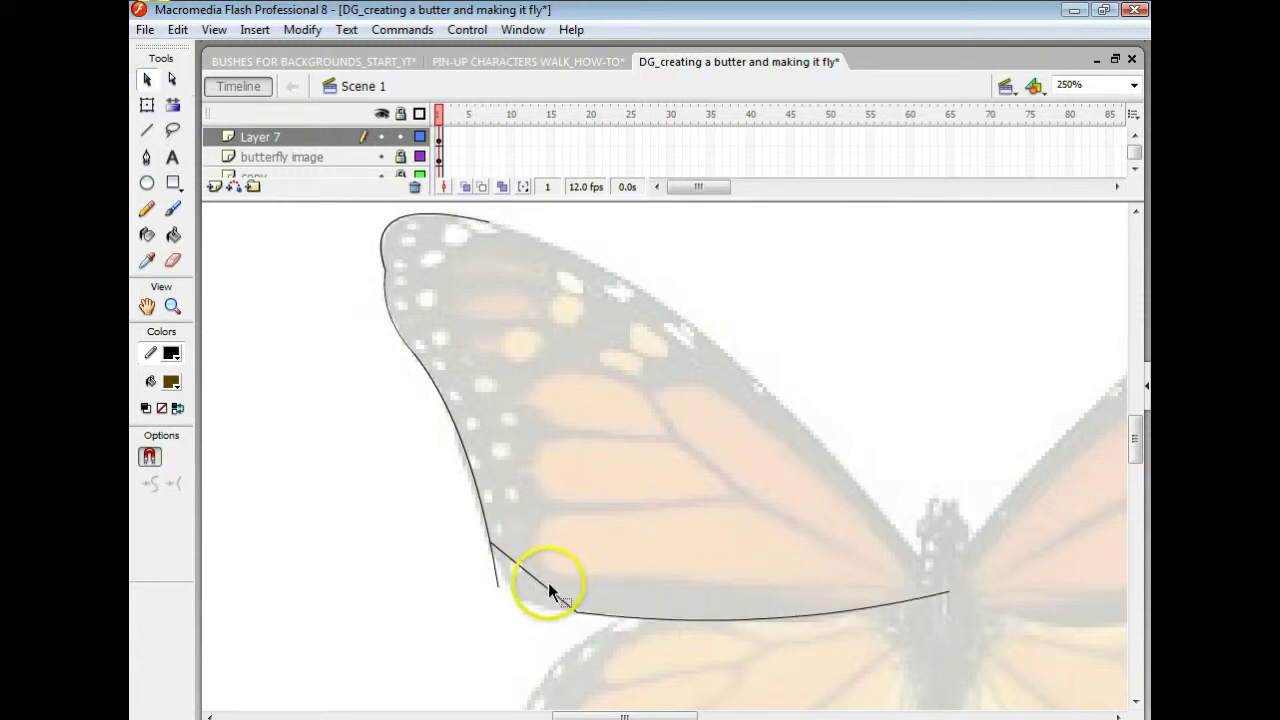
pyautogui.moveTo(548, 590); pyautogui.dragTo(550, 594)
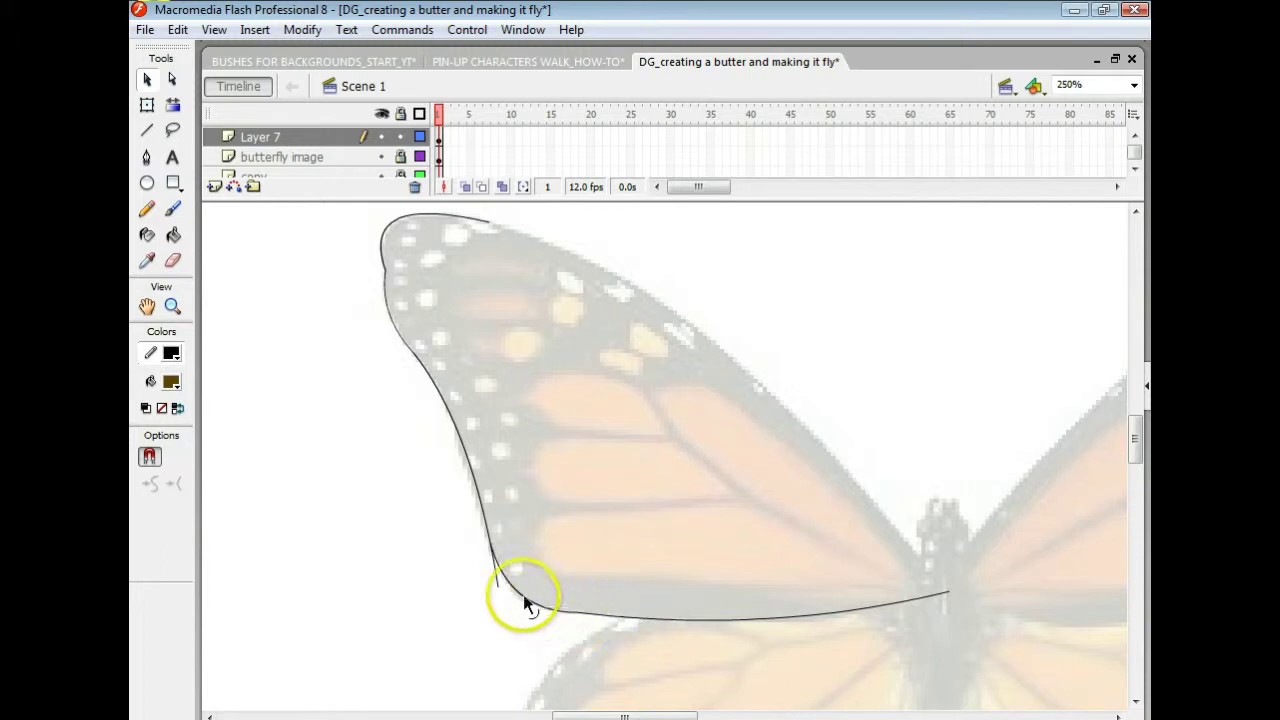
# - Delete the short leftover line end sticking out at the wing's lower outer corner
pyautogui.click(498, 581)
pyautogui.moveTo(497, 579); pyautogui.dragTo(497, 580)
pyautogui.click(496, 575)
pyautogui.click(795, 493)
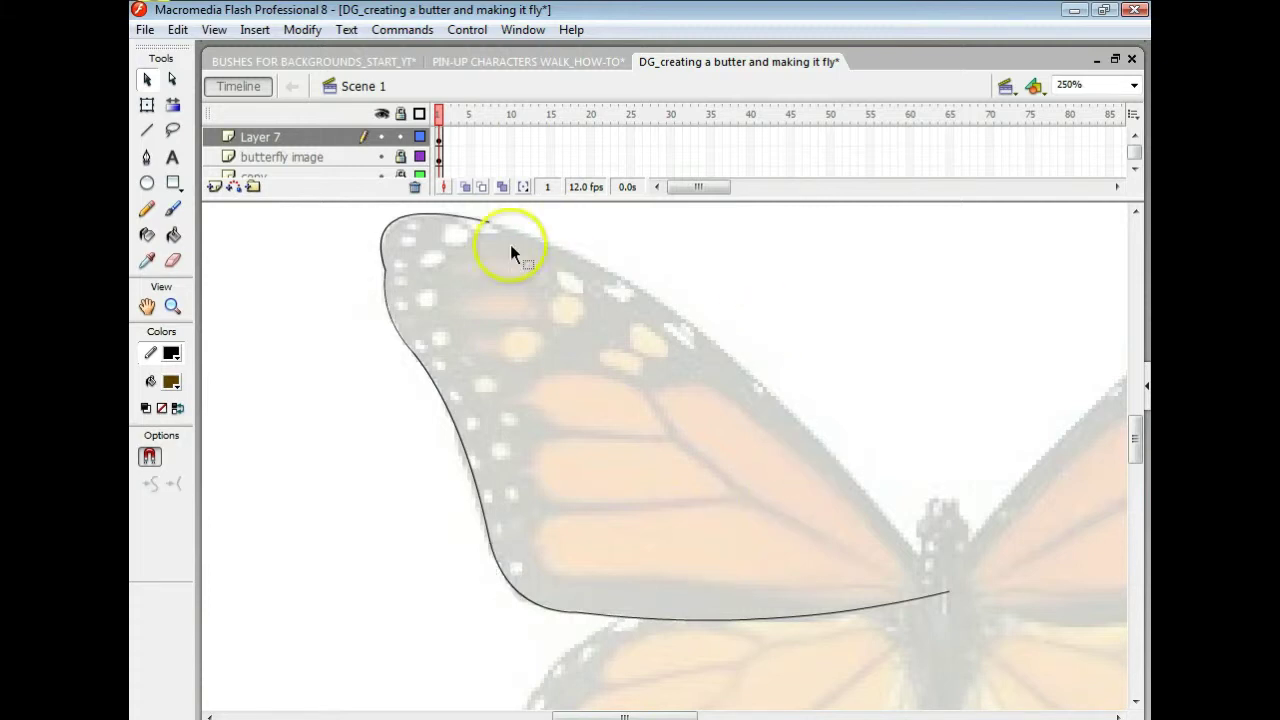
# - Draw a straight line from the tip curve's upper end to past the body joint and bow it upward along the wing's upper edge
pyautogui.click(147, 130)
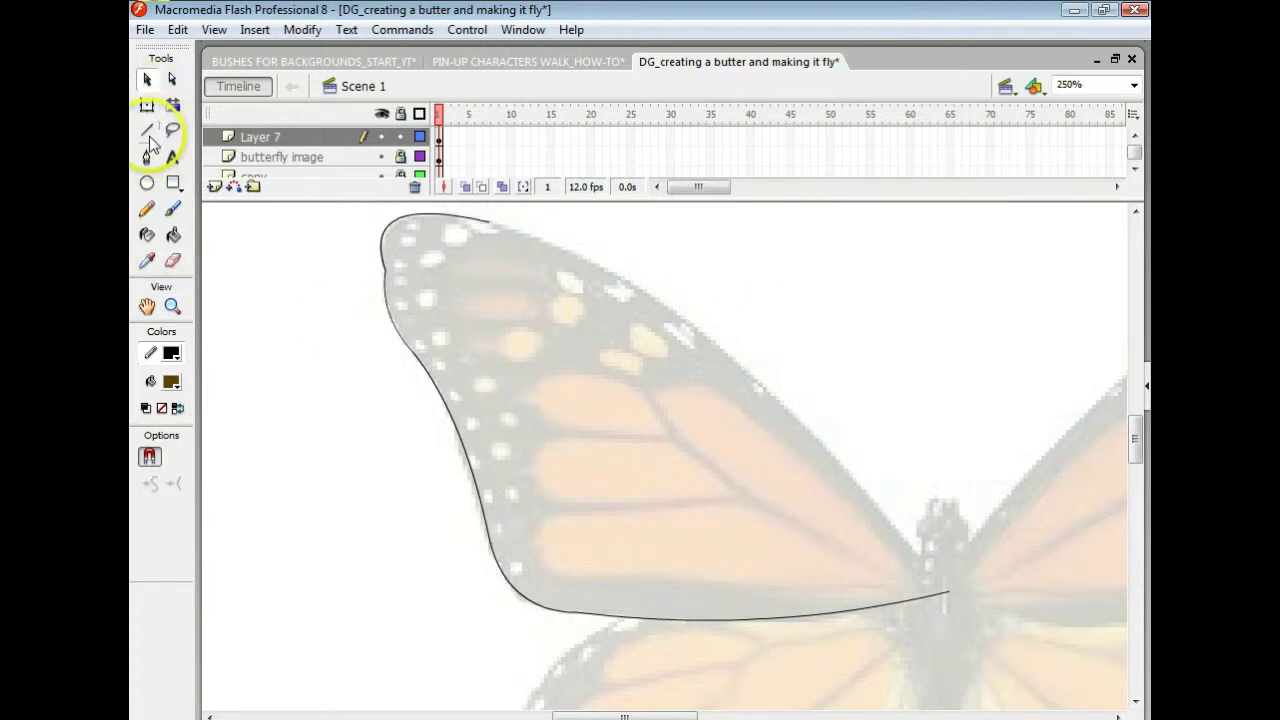
pyautogui.click(147, 130)
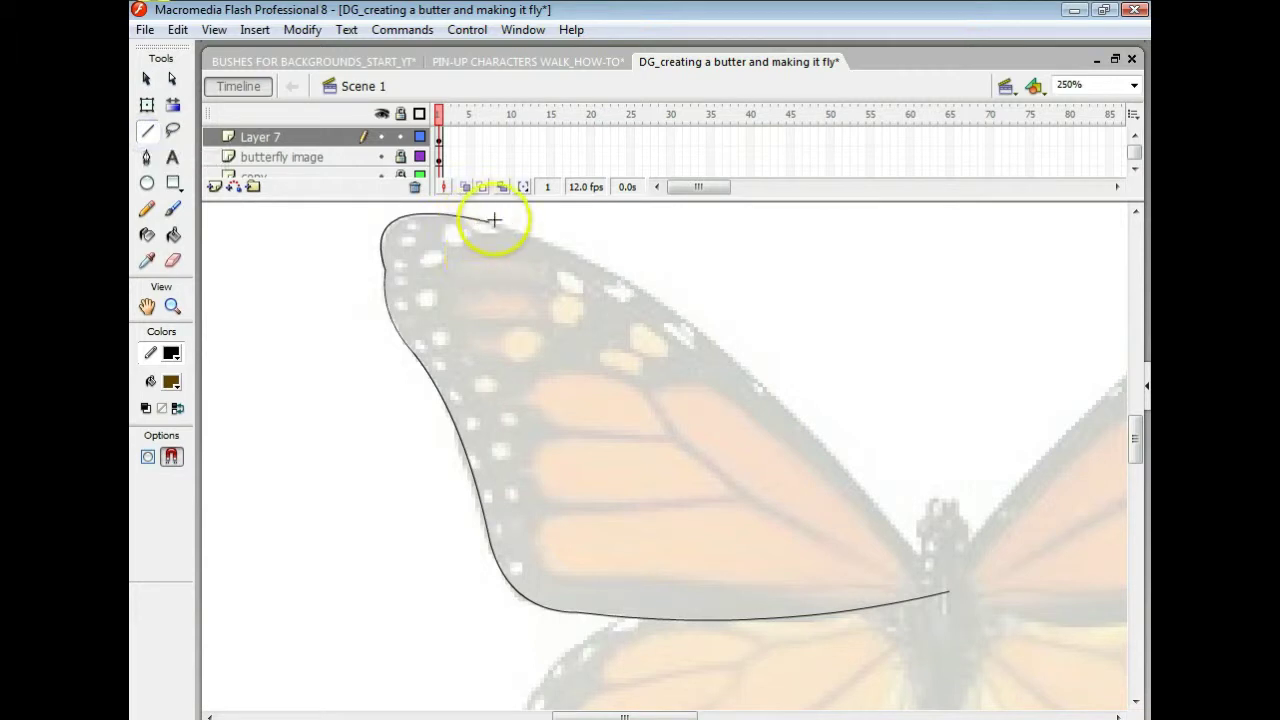
pyautogui.moveTo(486, 221)
pyautogui.mouseDown()
pyautogui.moveTo(634, 283)
pyautogui.moveTo(894, 434)
pyautogui.moveTo(1004, 610)
pyautogui.moveTo(1002, 634)
pyautogui.mouseUp()
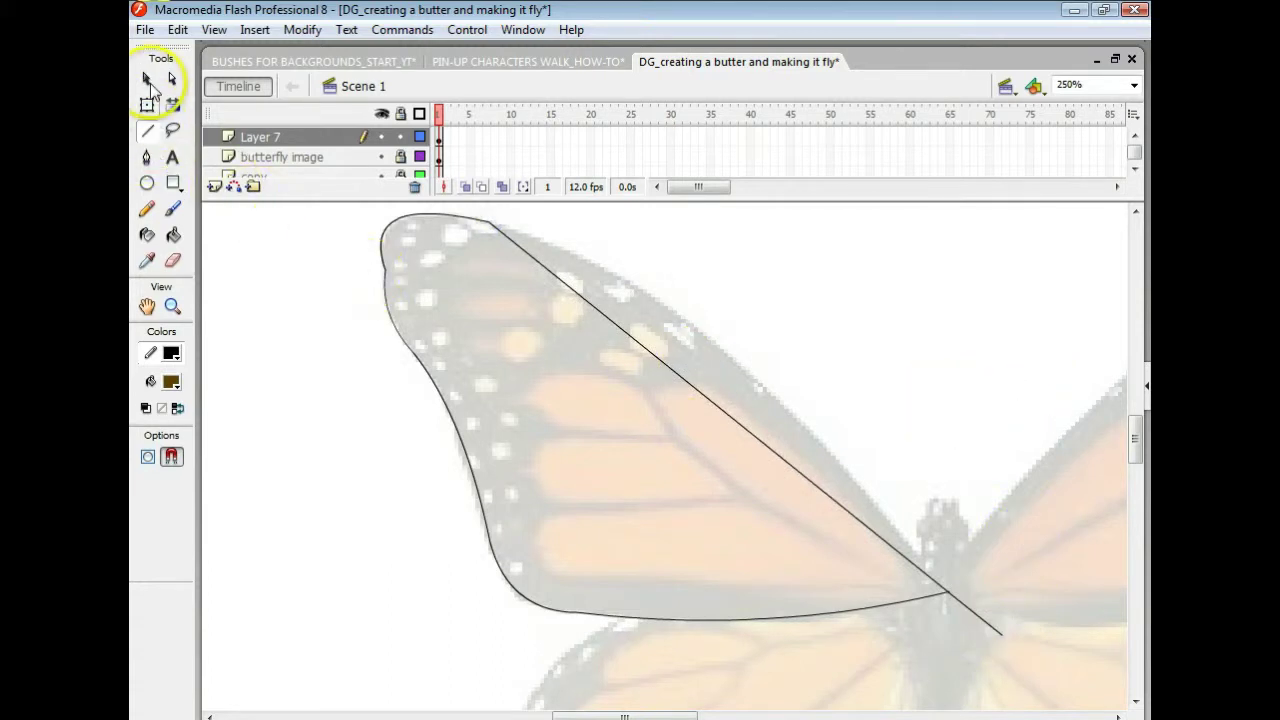
pyautogui.click(147, 79)
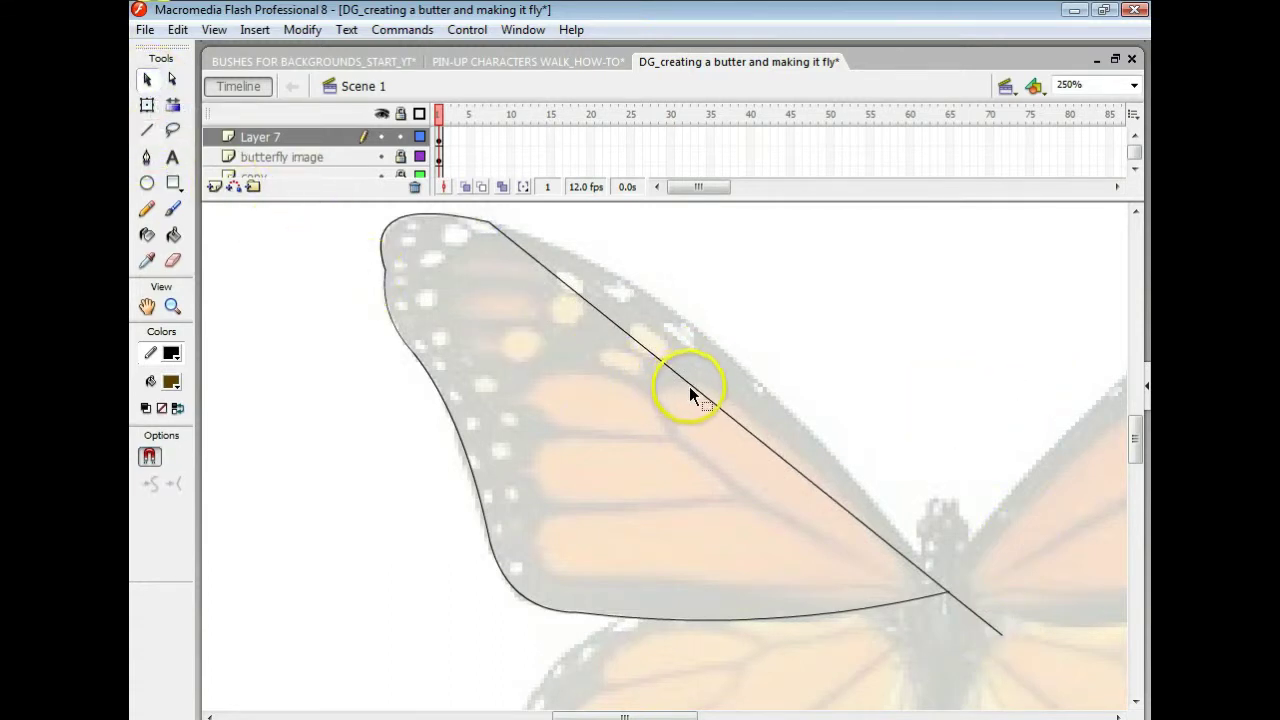
pyautogui.moveTo(697, 390); pyautogui.dragTo(697, 388)
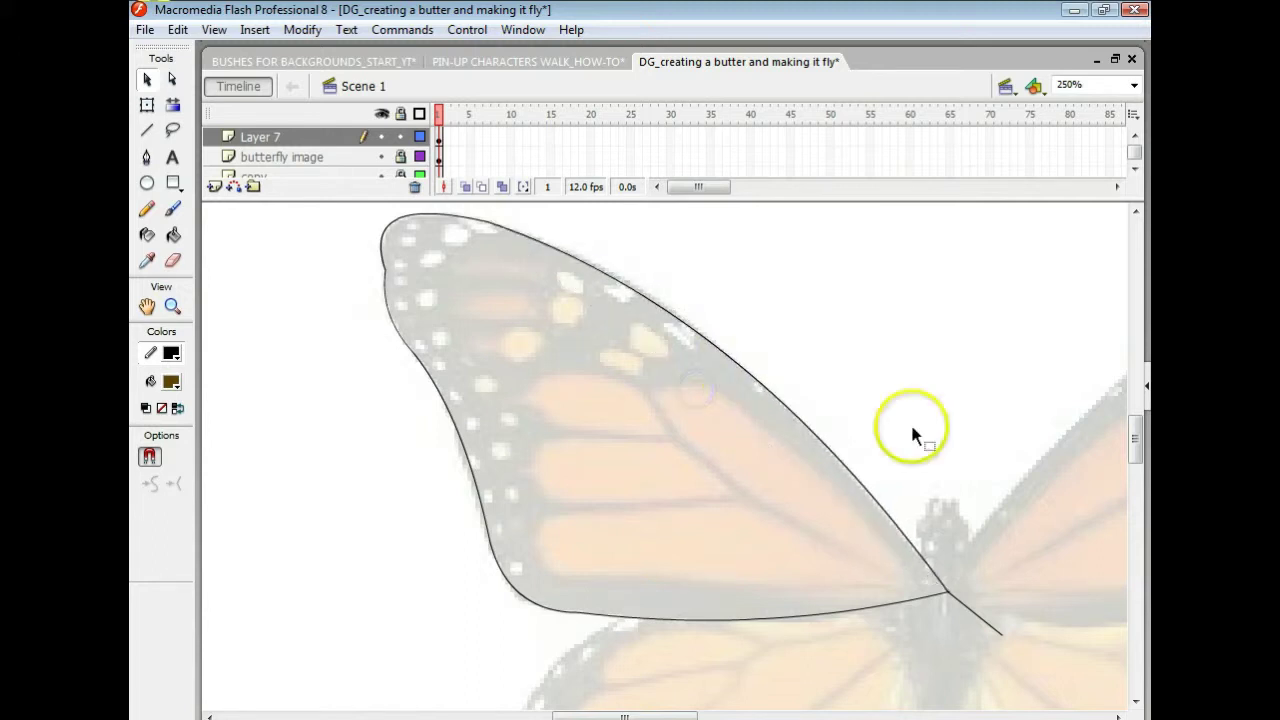
# - Delete the line end that overshoots the wing's corner at the body
pyautogui.click(964, 609)
pyautogui.click(966, 611)
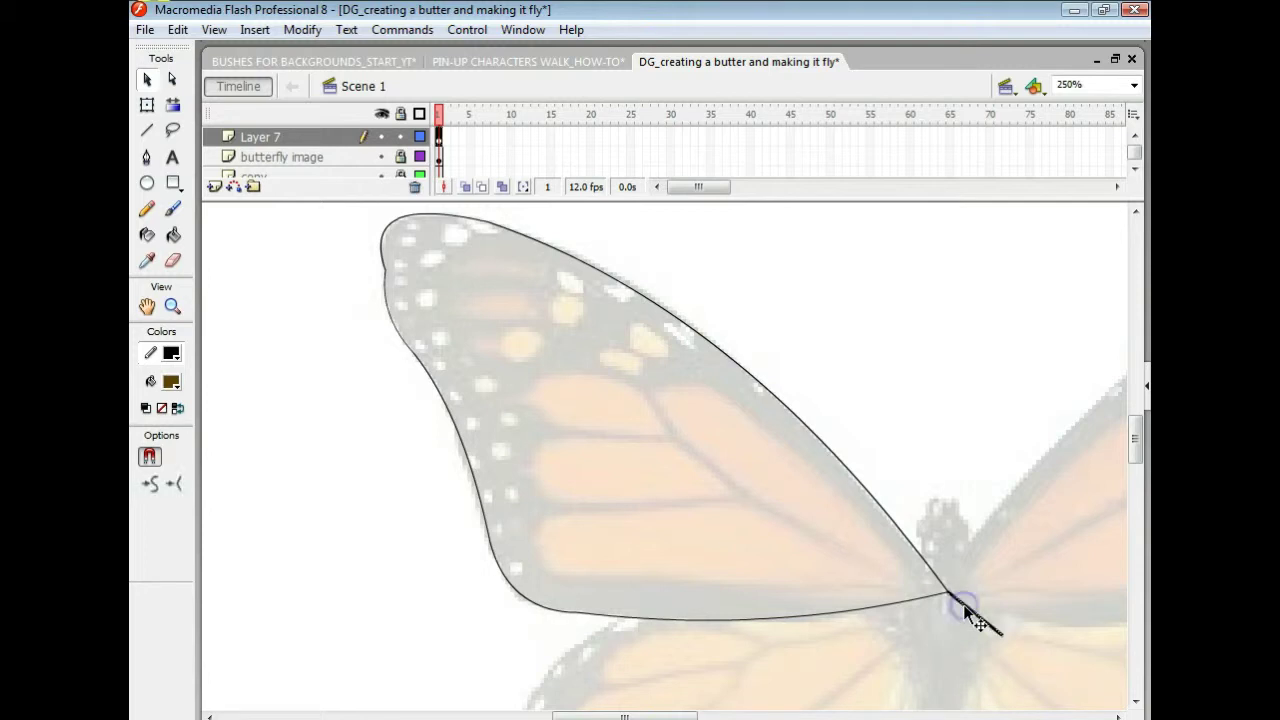
pyautogui.press('Delete')
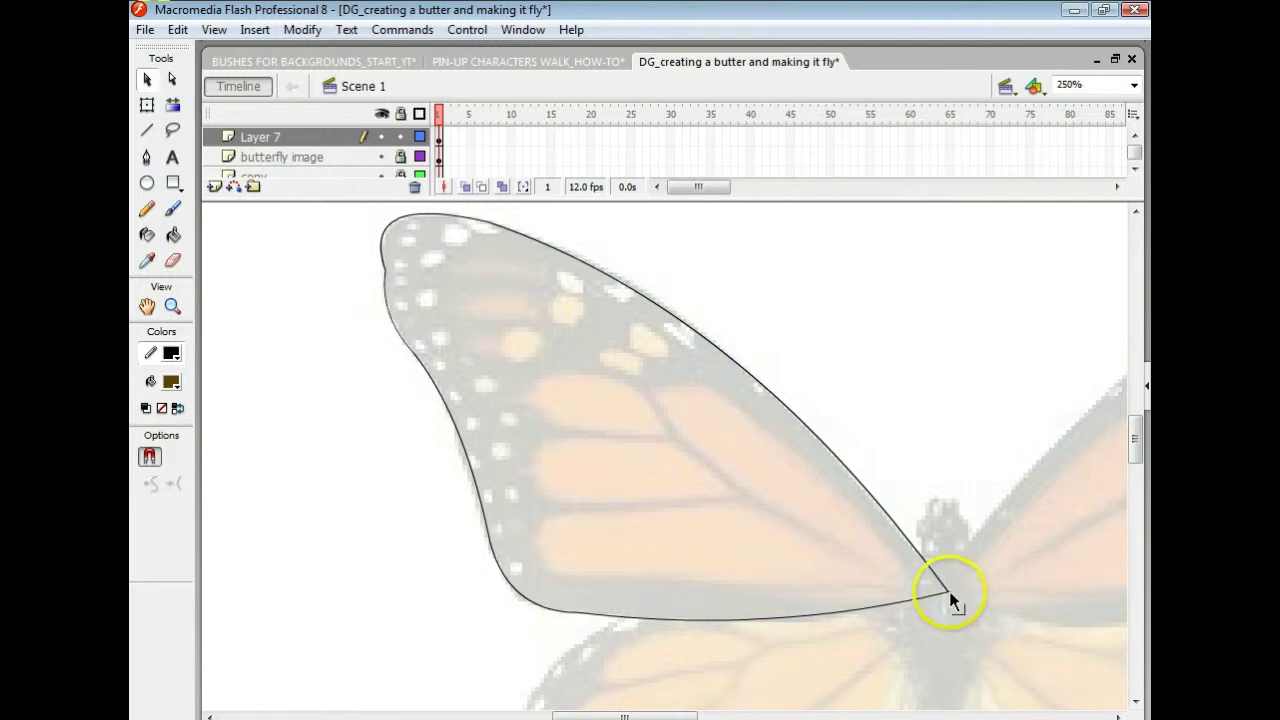
pyautogui.click(950, 596)
pyautogui.press('Delete')
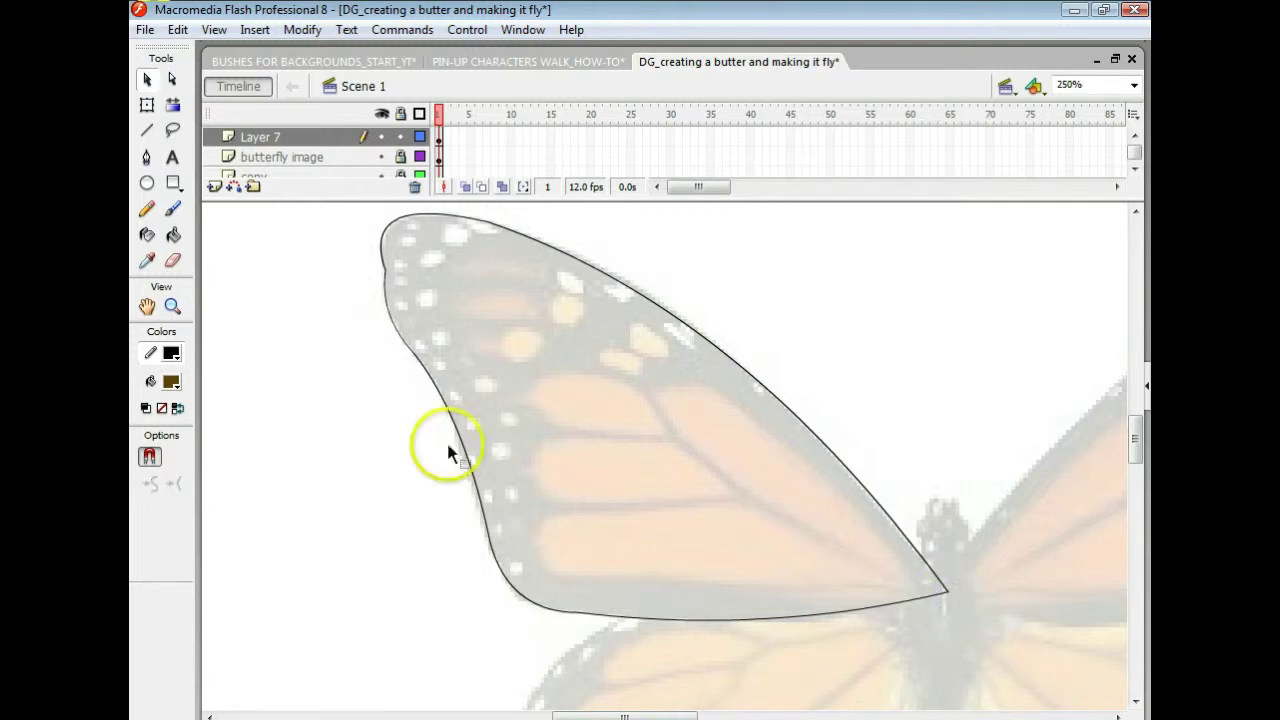
# - Trace the four large orange cells inside the wing with straight connected lines, running the long ones to the corner at the body
pyautogui.click(147, 130)
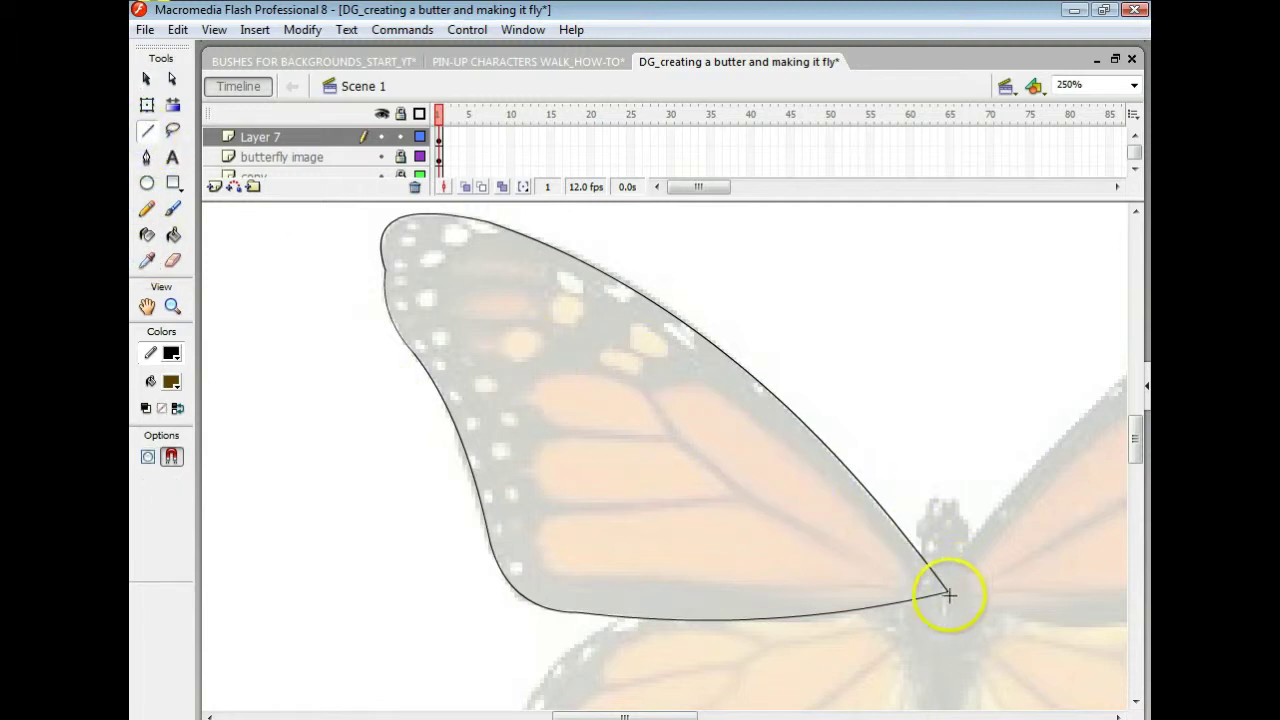
pyautogui.moveTo(947, 594)
pyautogui.mouseDown()
pyautogui.moveTo(709, 377)
pyautogui.moveTo(651, 386)
pyautogui.moveTo(663, 428)
pyautogui.moveTo(733, 494)
pyautogui.mouseUp()
pyautogui.moveTo(733, 494); pyautogui.dragTo(983, 607)
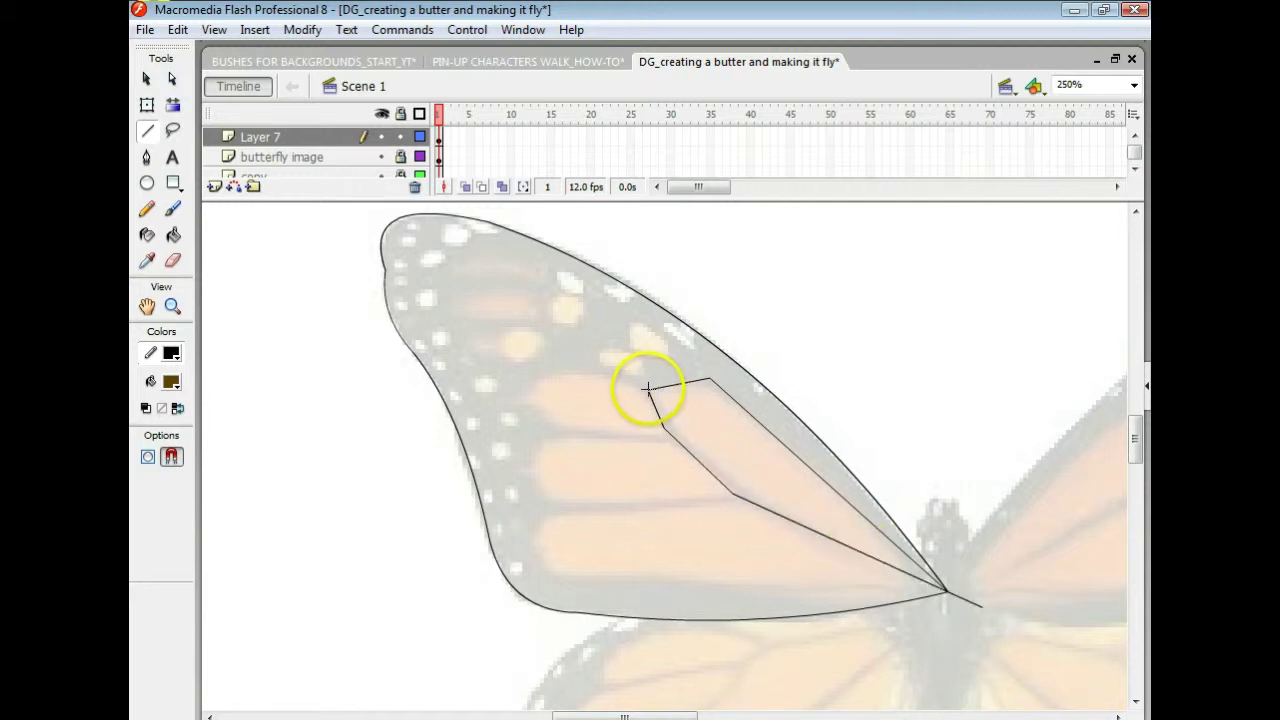
pyautogui.moveTo(649, 390)
pyautogui.mouseDown()
pyautogui.moveTo(551, 371)
pyautogui.moveTo(530, 398)
pyautogui.moveTo(546, 428)
pyautogui.mouseUp()
pyautogui.moveTo(662, 424); pyautogui.dragTo(550, 498)
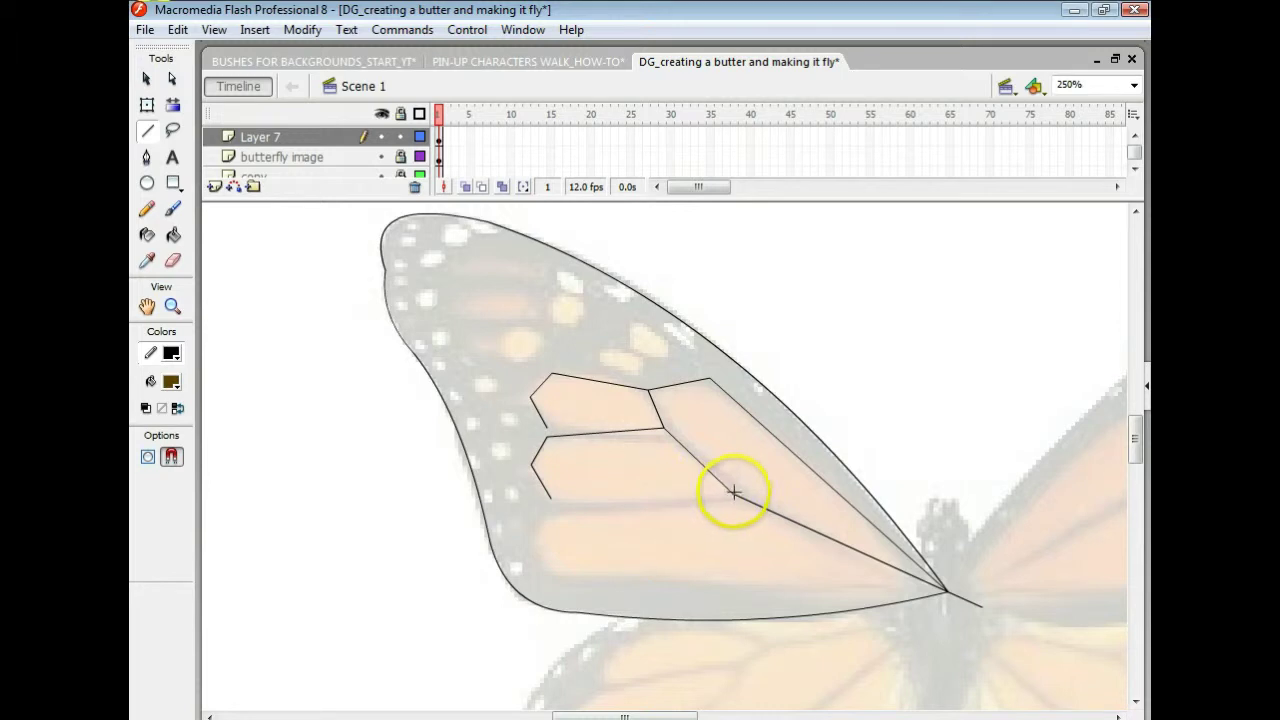
pyautogui.moveTo(734, 492)
pyautogui.mouseDown()
pyautogui.moveTo(546, 513)
pyautogui.moveTo(536, 551)
pyautogui.moveTo(560, 580)
pyautogui.moveTo(993, 591)
pyautogui.mouseUp()
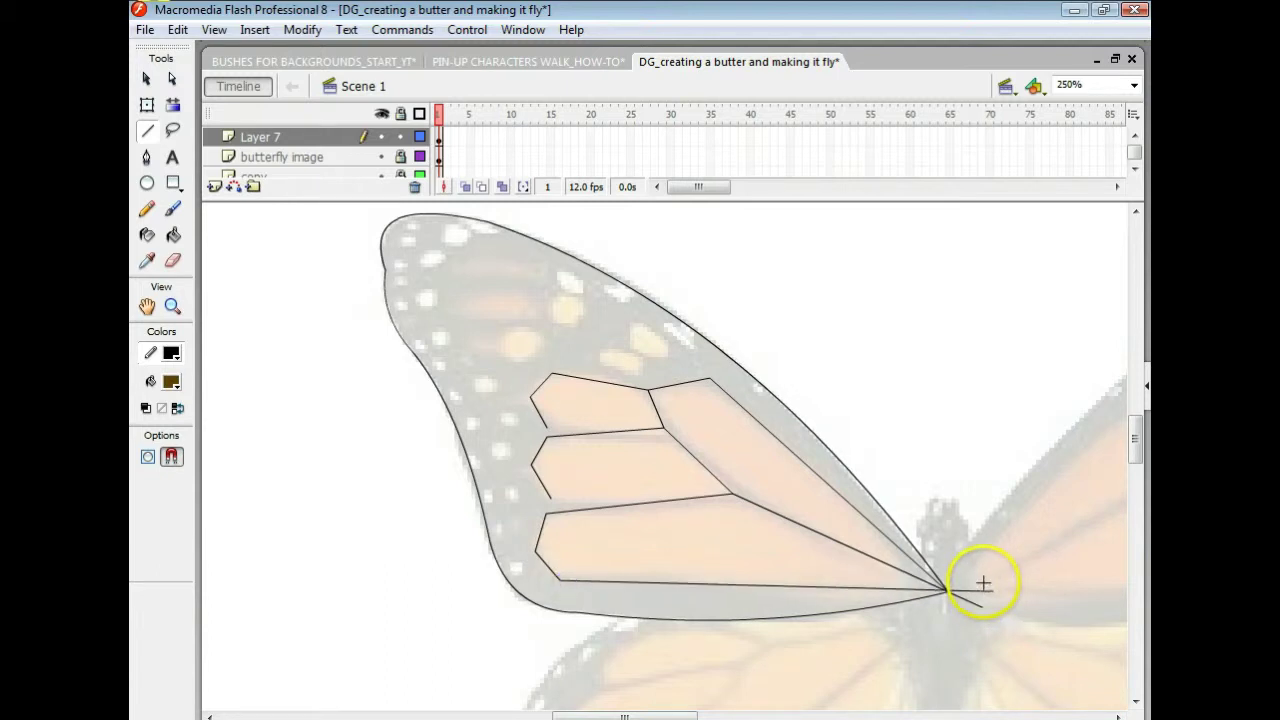
# - Bend the lowest orange cell's lower edge, outer end and upper edge into smooth curves that follow the picture
pyautogui.press('v')
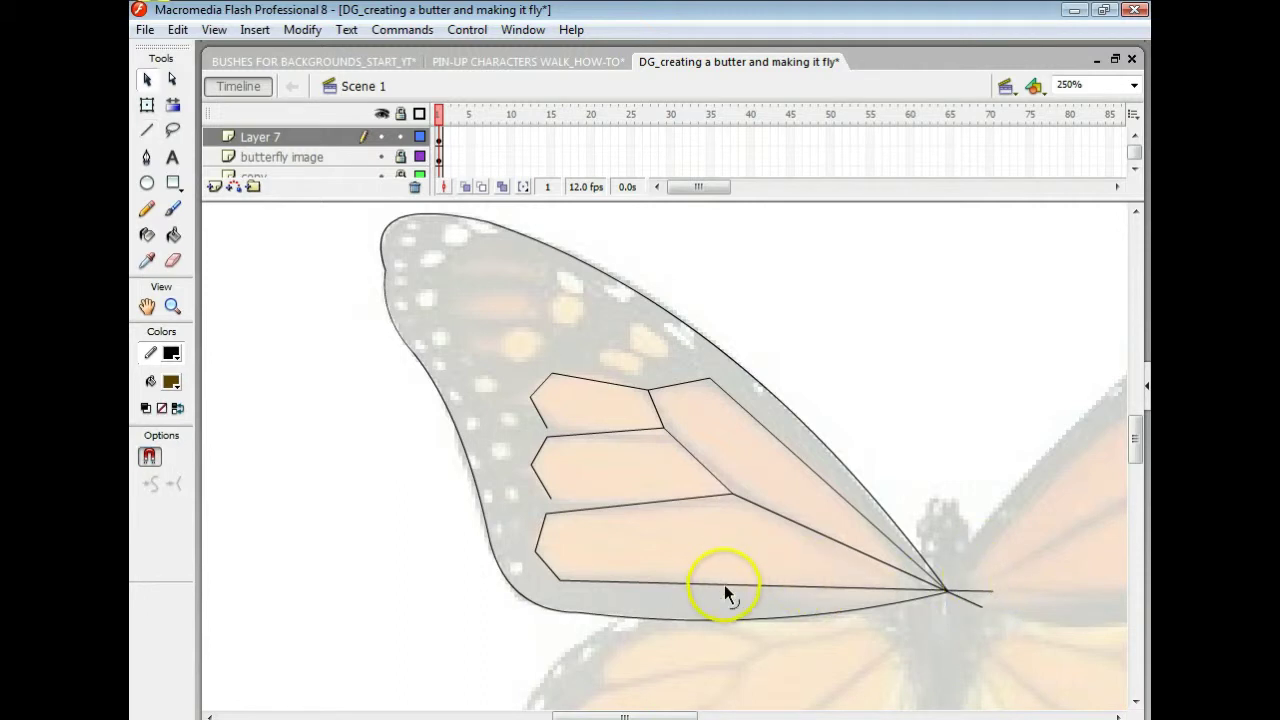
pyautogui.moveTo(725, 586); pyautogui.dragTo(724, 598)
pyautogui.moveTo(547, 563); pyautogui.dragTo(548, 569)
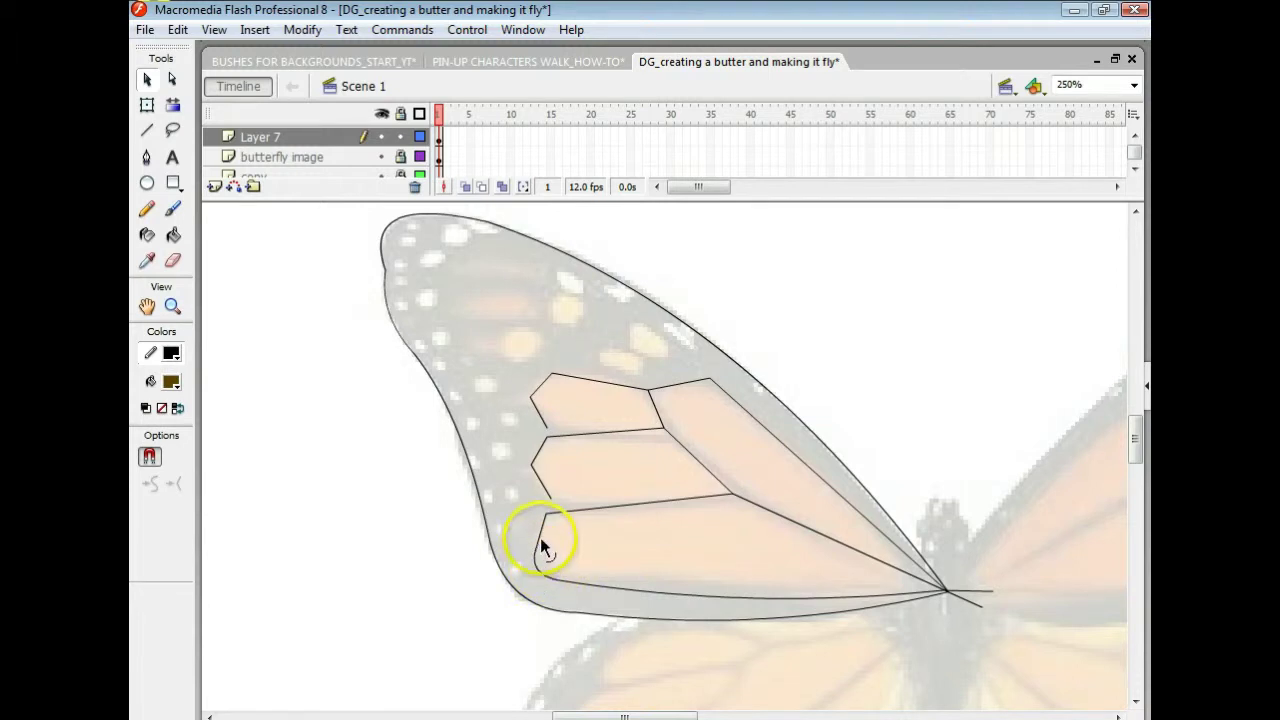
pyautogui.moveTo(541, 537); pyautogui.dragTo(538, 535)
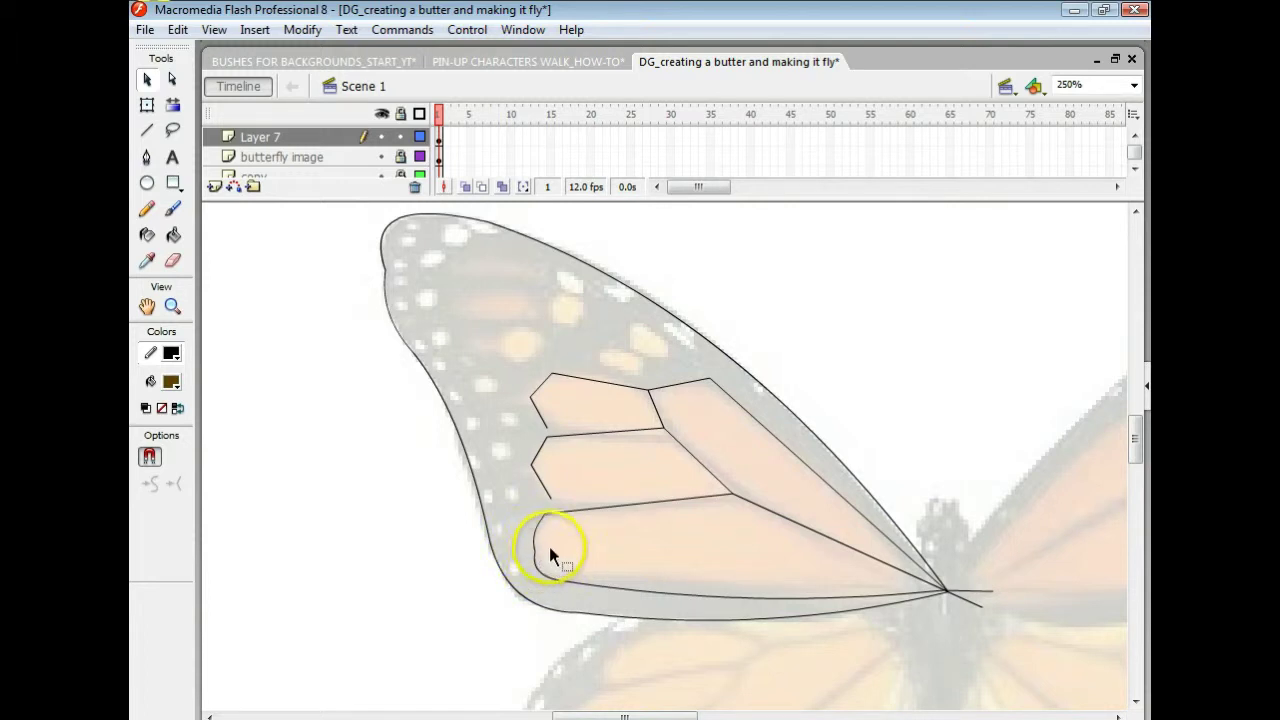
pyautogui.moveTo(536, 540); pyautogui.dragTo(565, 566)
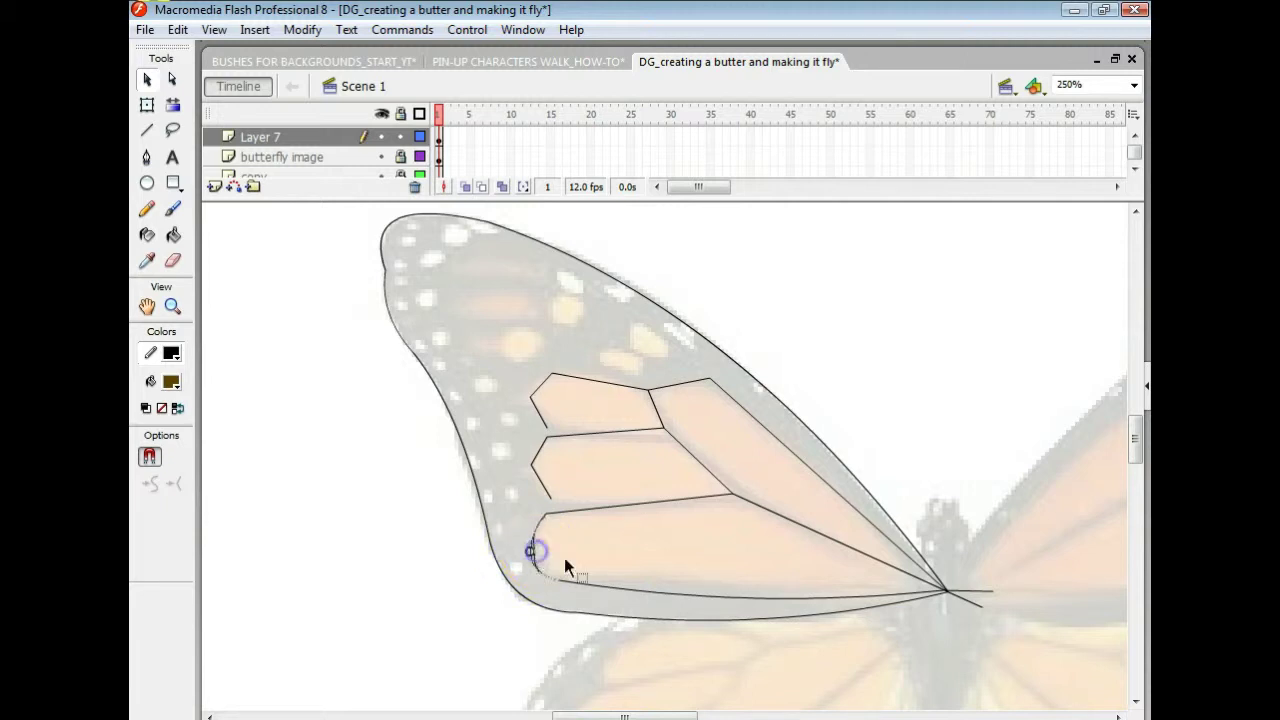
pyautogui.click(630, 505)
pyautogui.moveTo(630, 505); pyautogui.dragTo(631, 501)
pyautogui.moveTo(534, 475); pyautogui.dragTo(552, 497)
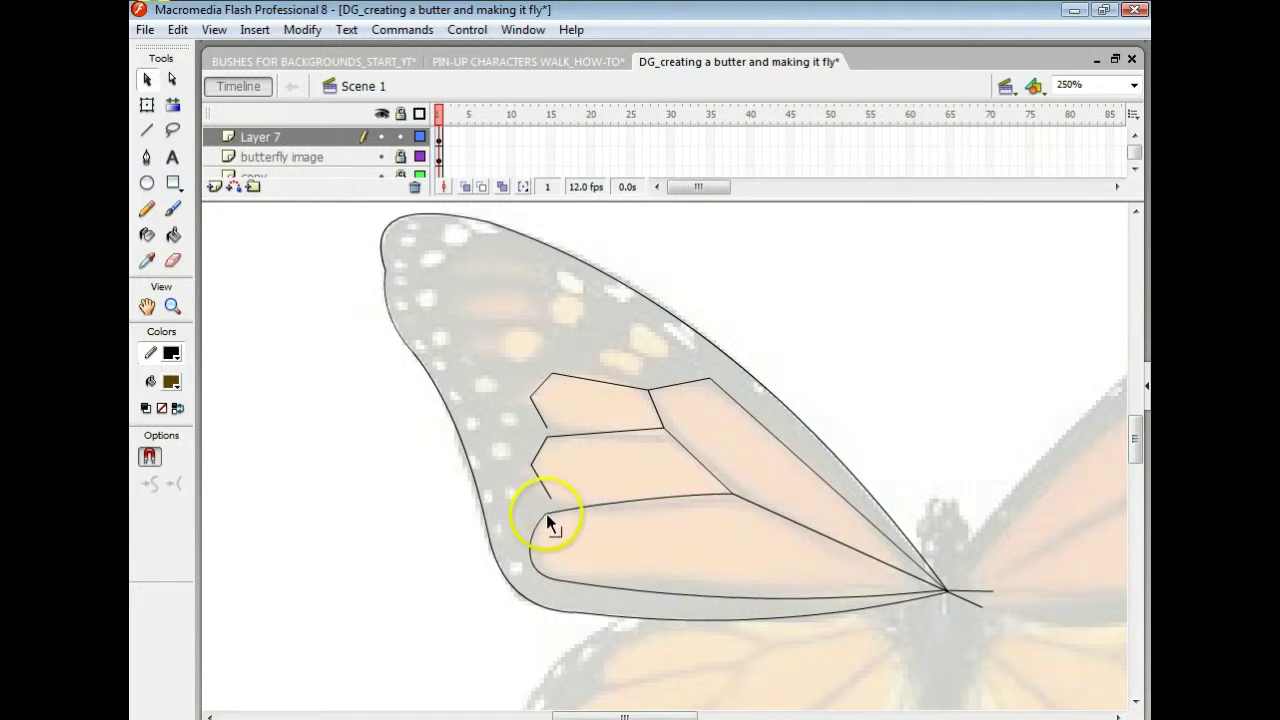
# - Curve the edges of the small uppermost orange cell and the long cell beside it, smoothing the long cell's upper corner
pyautogui.moveTo(608, 381); pyautogui.dragTo(603, 381)
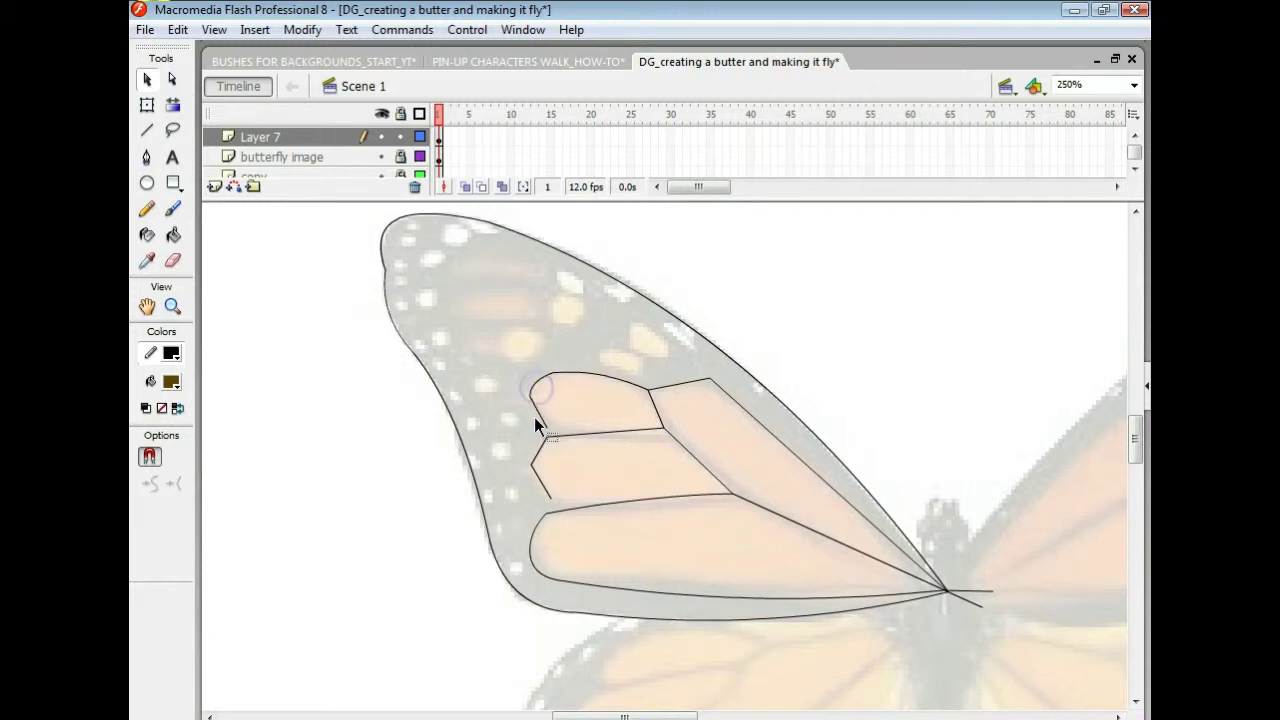
pyautogui.moveTo(537, 411); pyautogui.dragTo(537, 411)
pyautogui.moveTo(683, 385); pyautogui.dragTo(684, 385)
pyautogui.moveTo(753, 418); pyautogui.dragTo(755, 420)
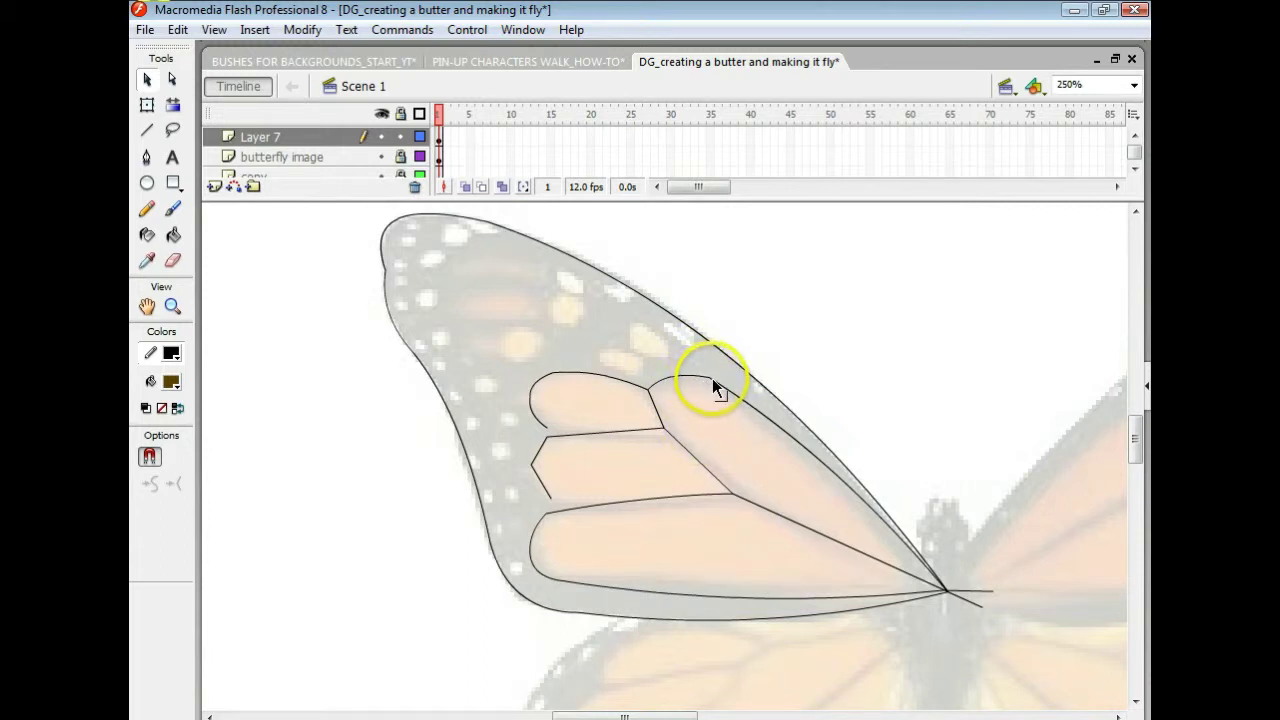
pyautogui.moveTo(712, 380); pyautogui.dragTo(710, 383)
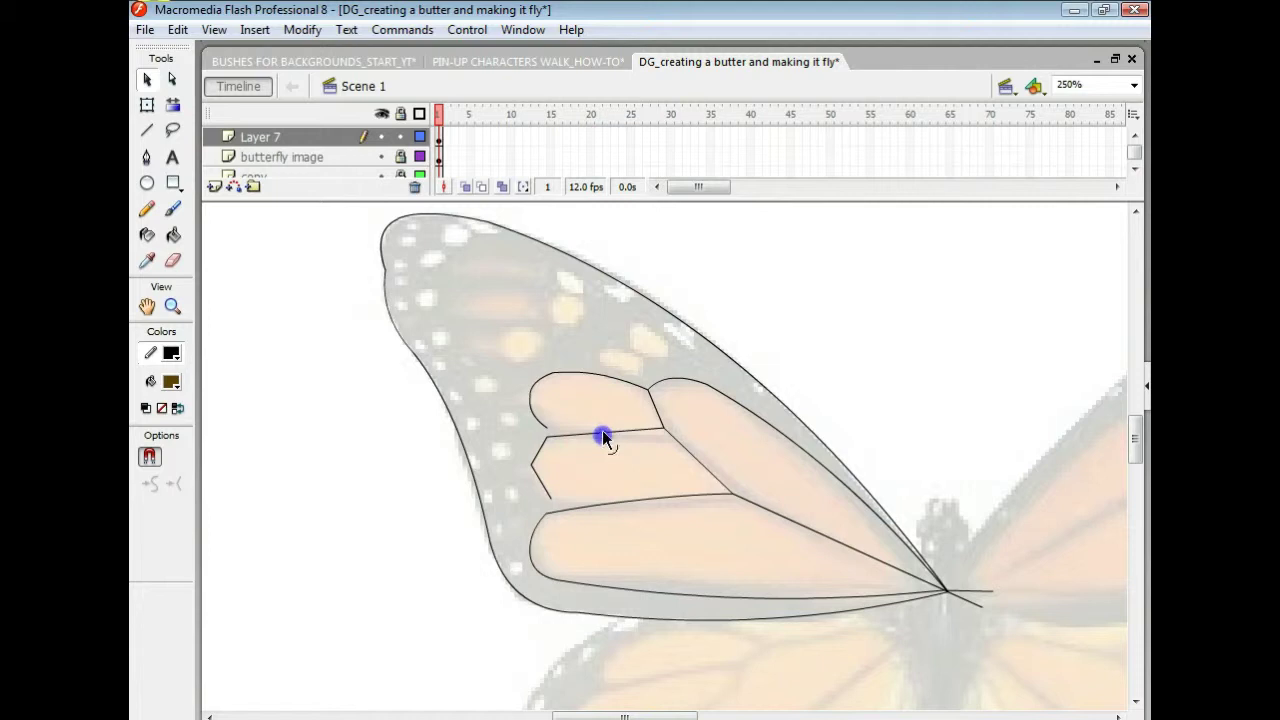
# - Bow the middle orange cell's upper edge, join it to the cell above, and round its outer end
pyautogui.moveTo(603, 437); pyautogui.dragTo(601, 433)
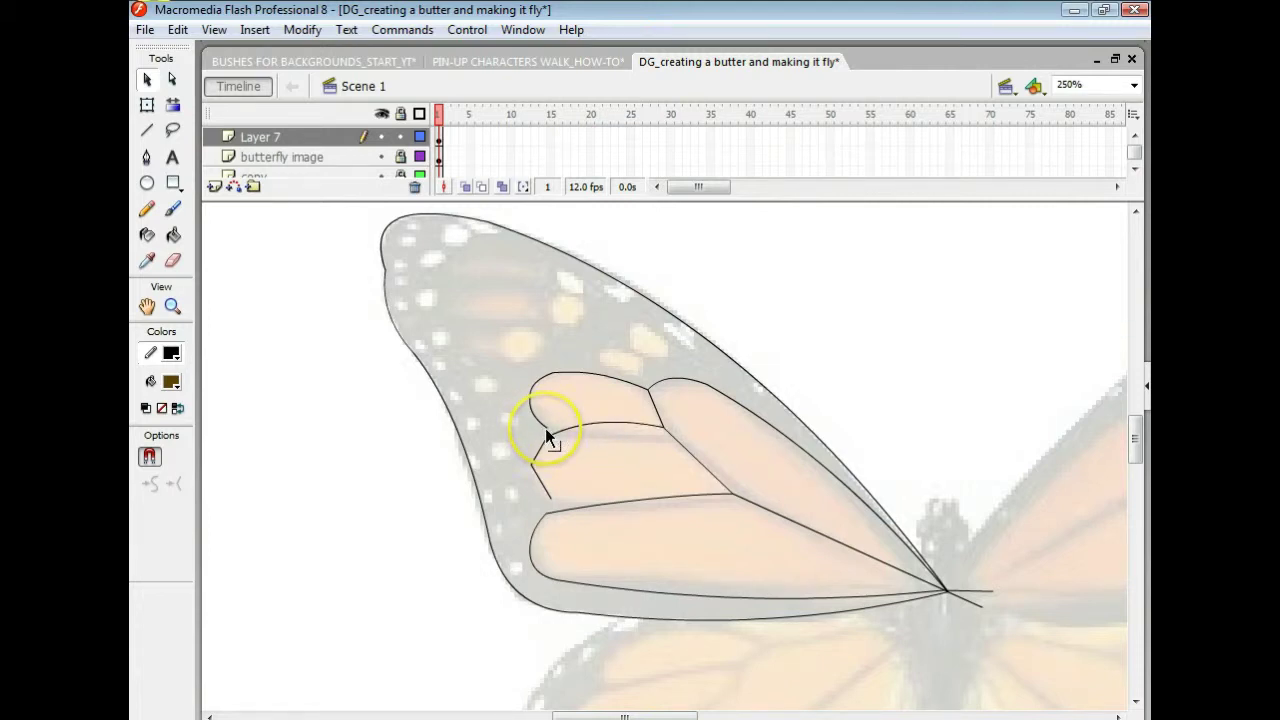
pyautogui.moveTo(547, 436); pyautogui.dragTo(550, 433)
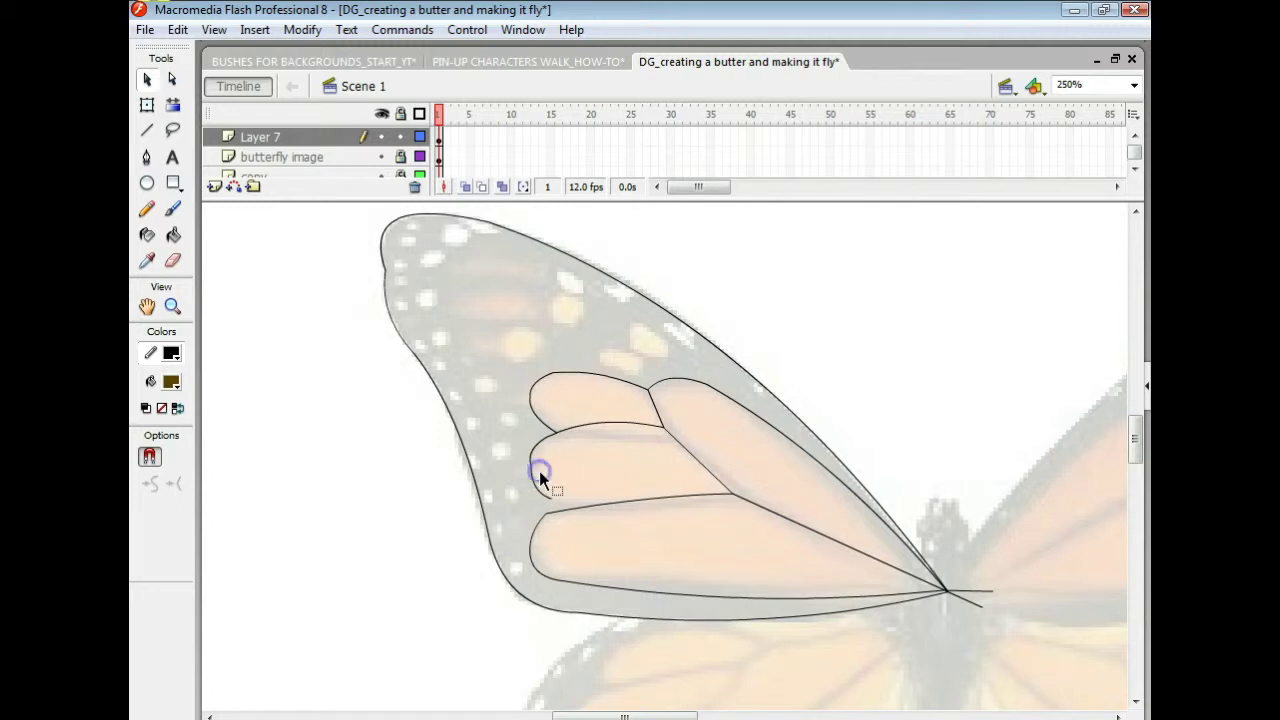
pyautogui.moveTo(530, 466); pyautogui.dragTo(528, 468)
pyautogui.moveTo(587, 508); pyautogui.dragTo(628, 503)
pyautogui.click(628, 500)
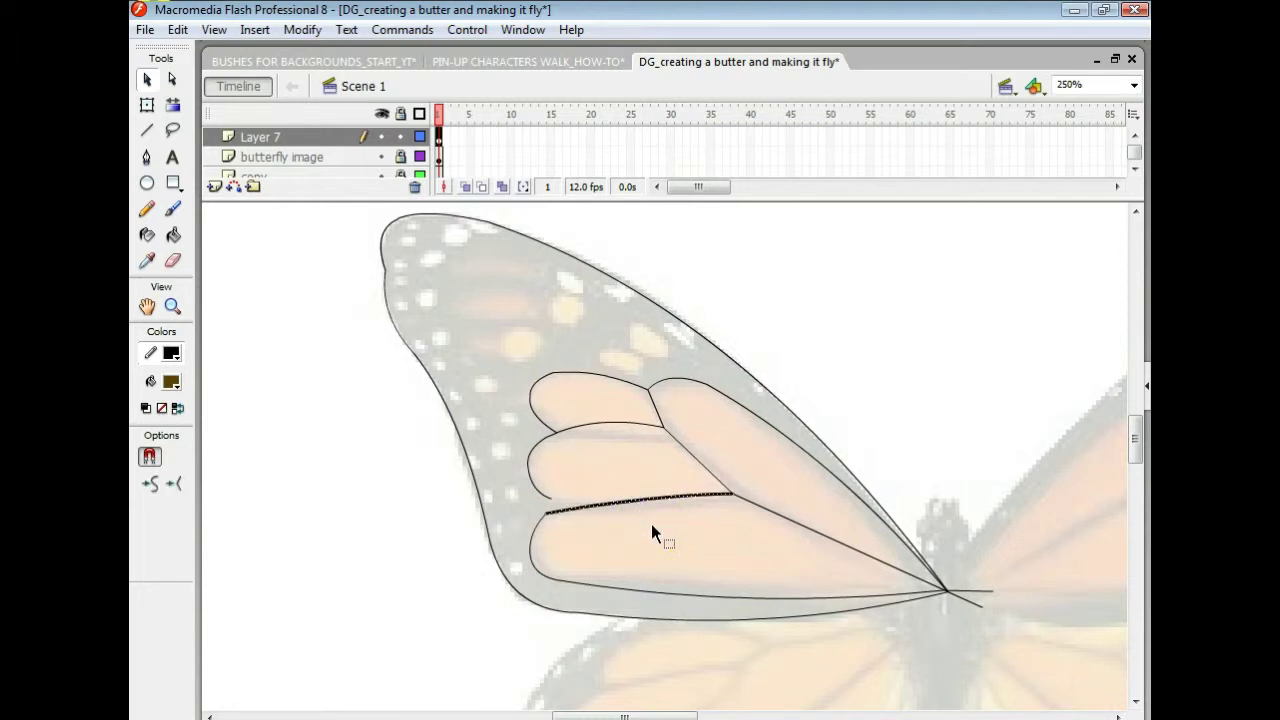
pyautogui.press('q')
pyautogui.moveTo(641, 509); pyautogui.dragTo(642, 525)
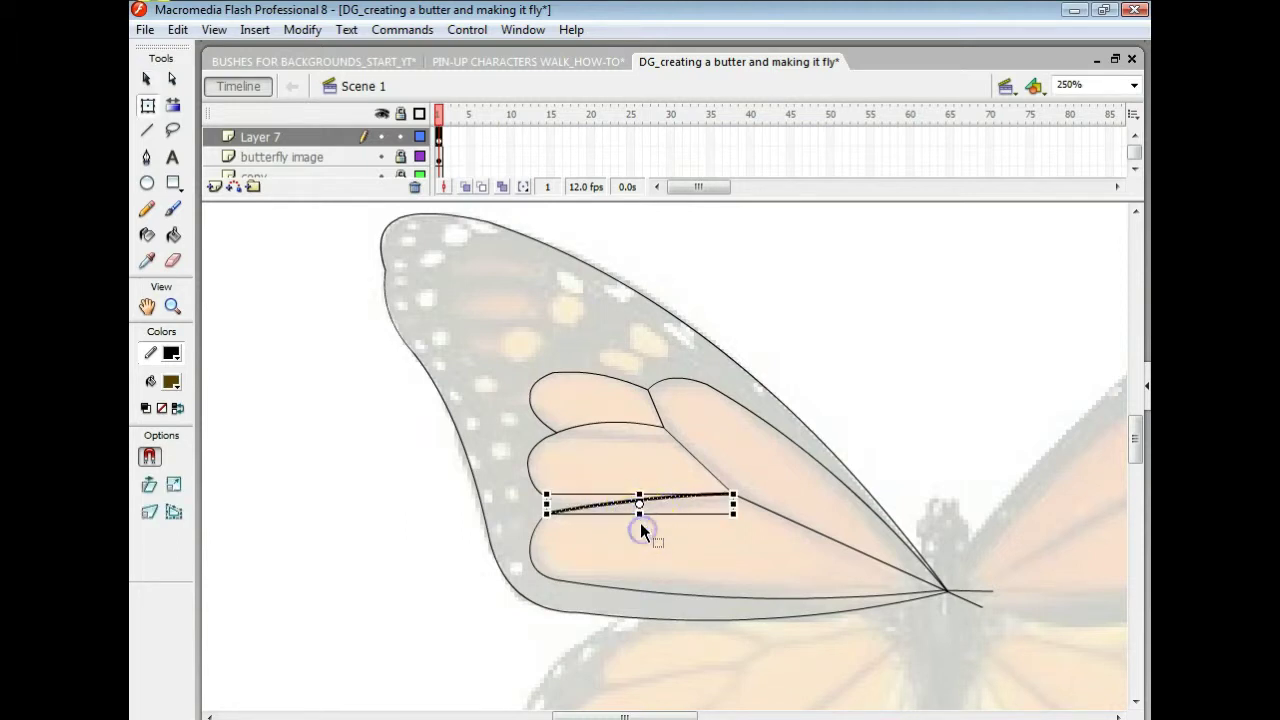
pyautogui.click(628, 549)
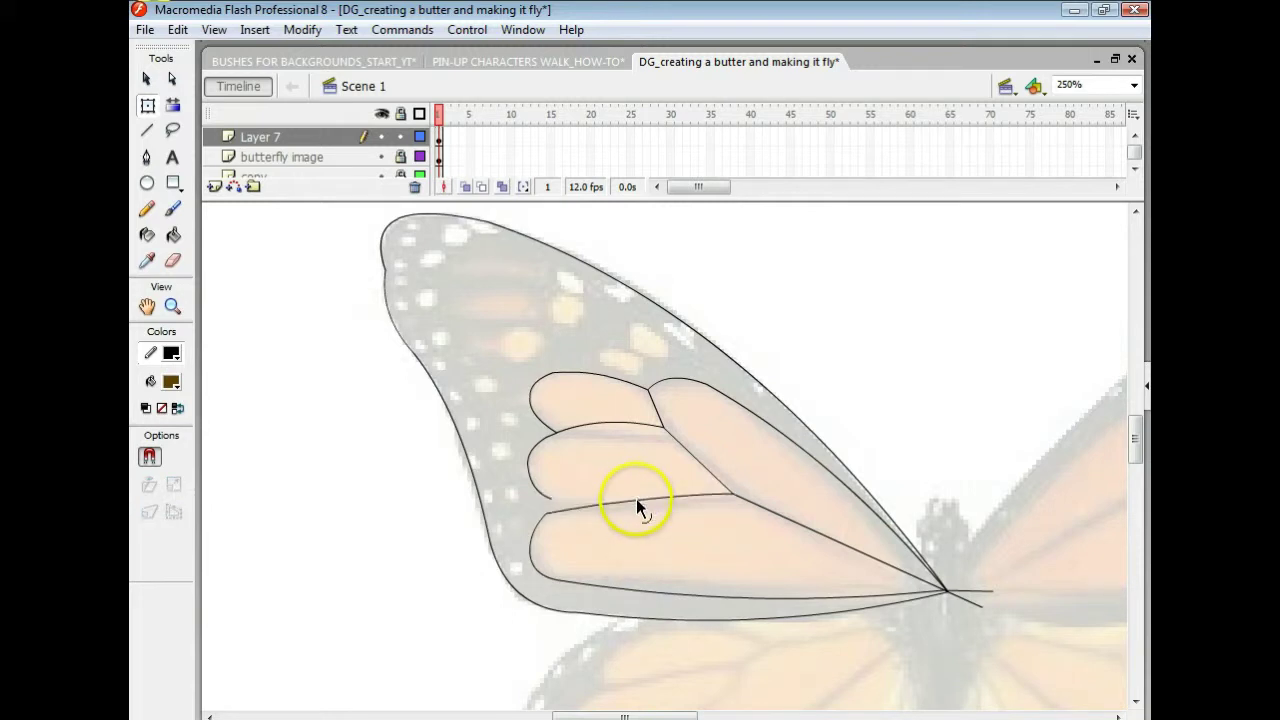
# - Join the middle orange cell's outer curve to the lowest cell's upper edge and bow that shared edge to follow the picture
pyautogui.click(636, 500)
pyautogui.moveTo(636, 500); pyautogui.dragTo(635, 500)
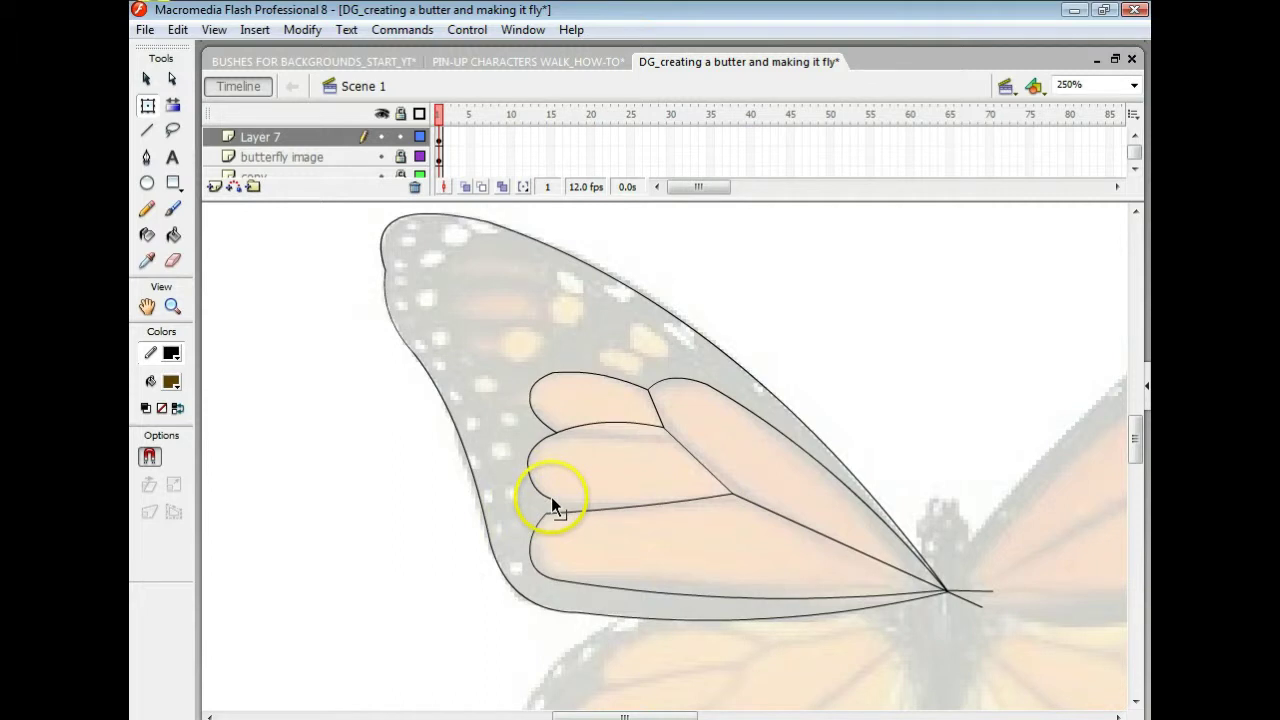
pyautogui.moveTo(551, 496); pyautogui.dragTo(546, 512)
pyautogui.moveTo(631, 507); pyautogui.dragTo(553, 513)
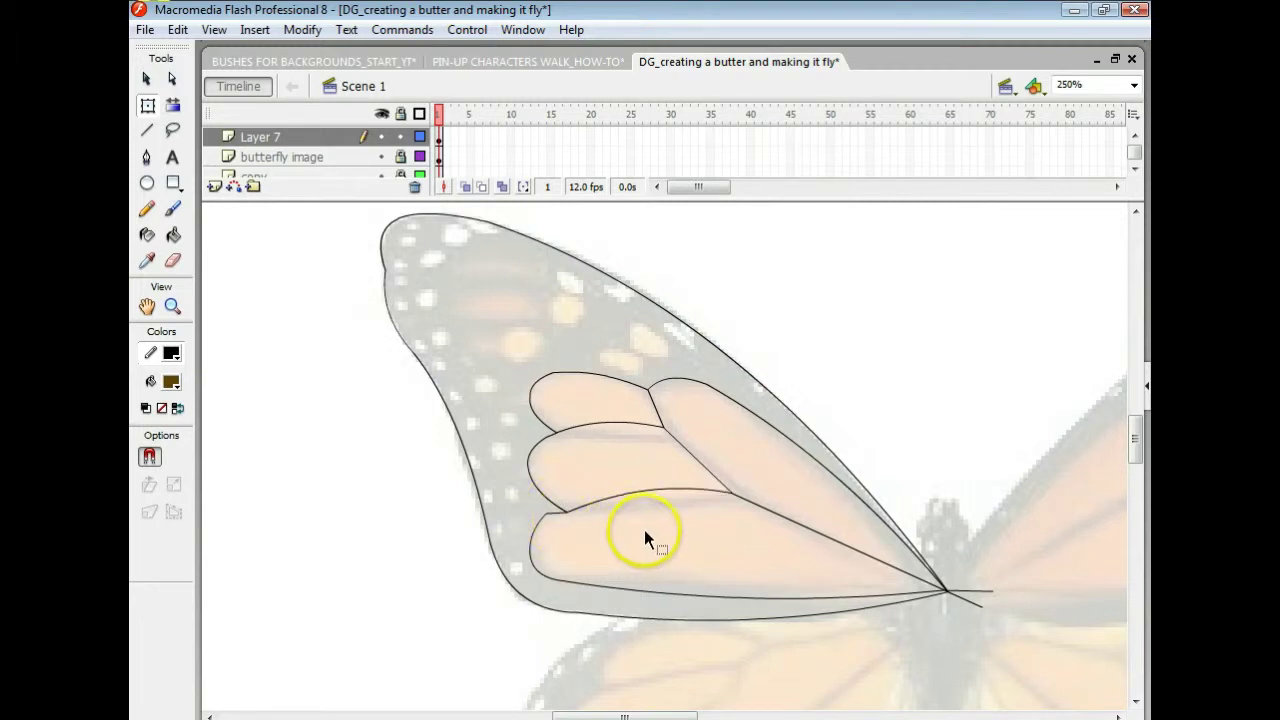
pyautogui.hotkey('ctrl', 's')
pyautogui.hotkey('ctrl', 'z')
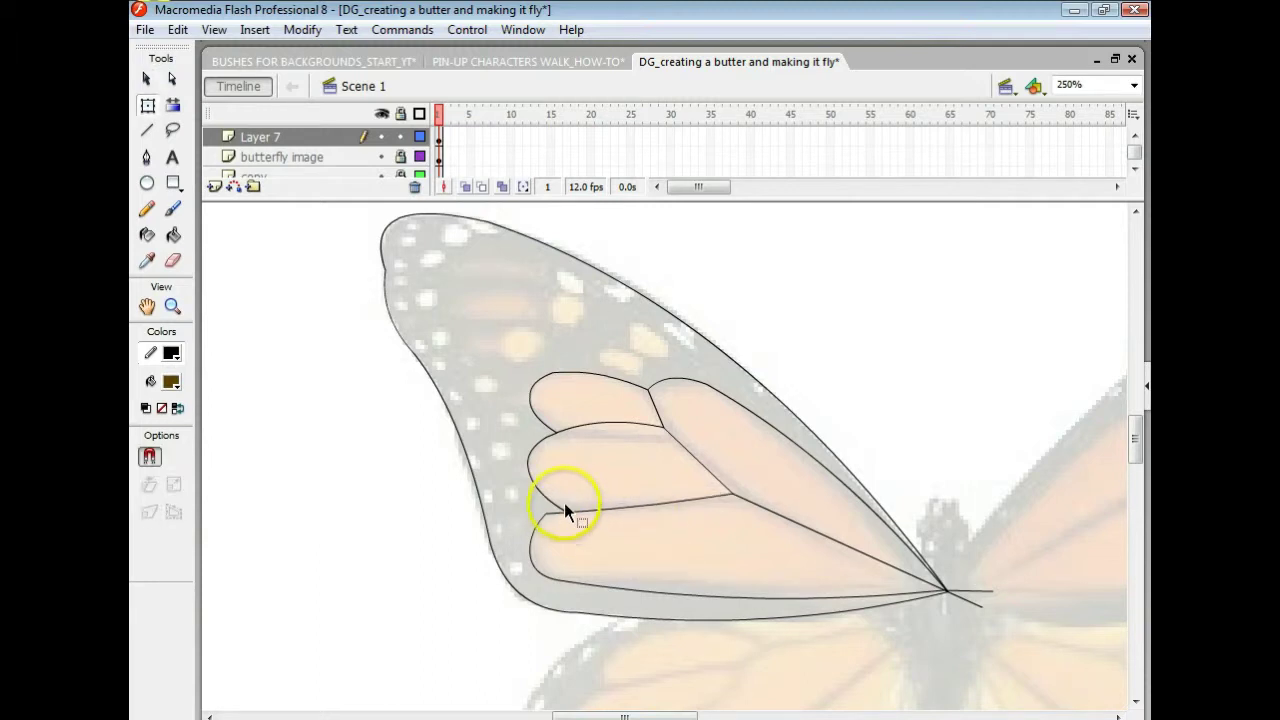
pyautogui.moveTo(570, 497); pyautogui.dragTo(557, 507)
pyautogui.click(638, 526)
pyautogui.moveTo(640, 522); pyautogui.dragTo(614, 507)
pyautogui.press('Delete')
pyautogui.click(615, 509)
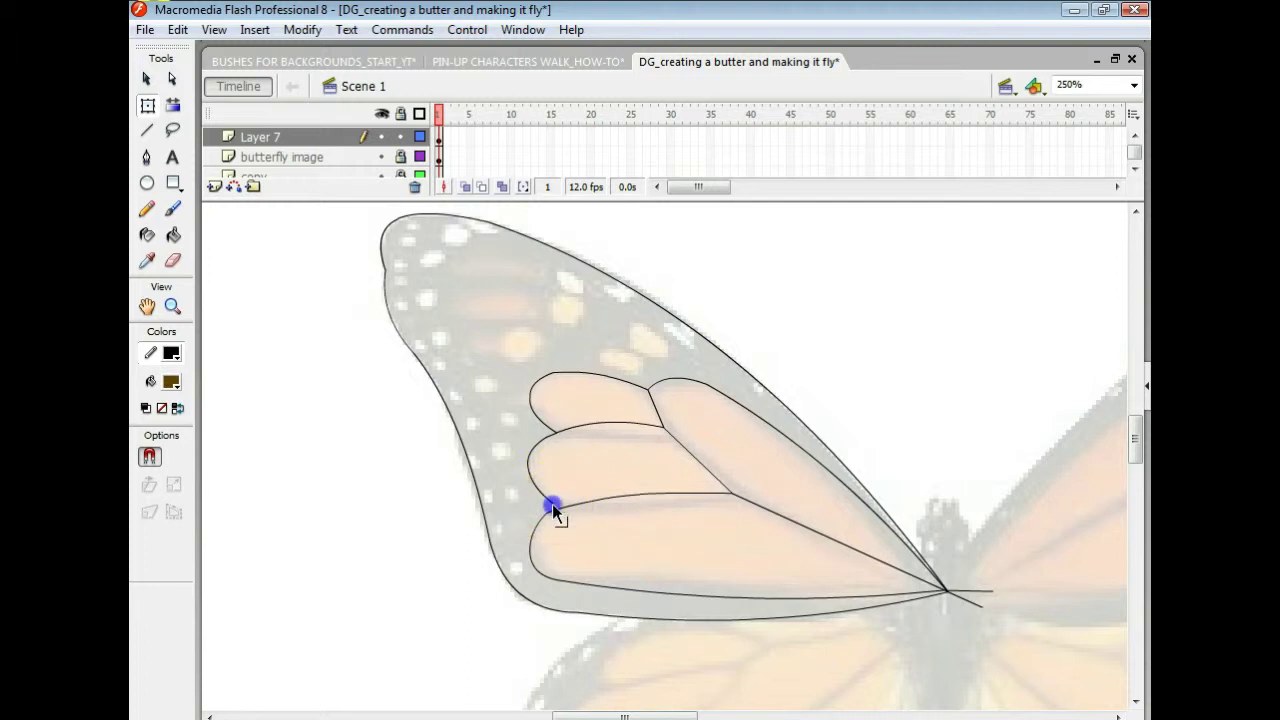
pyautogui.moveTo(553, 509); pyautogui.dragTo(560, 507)
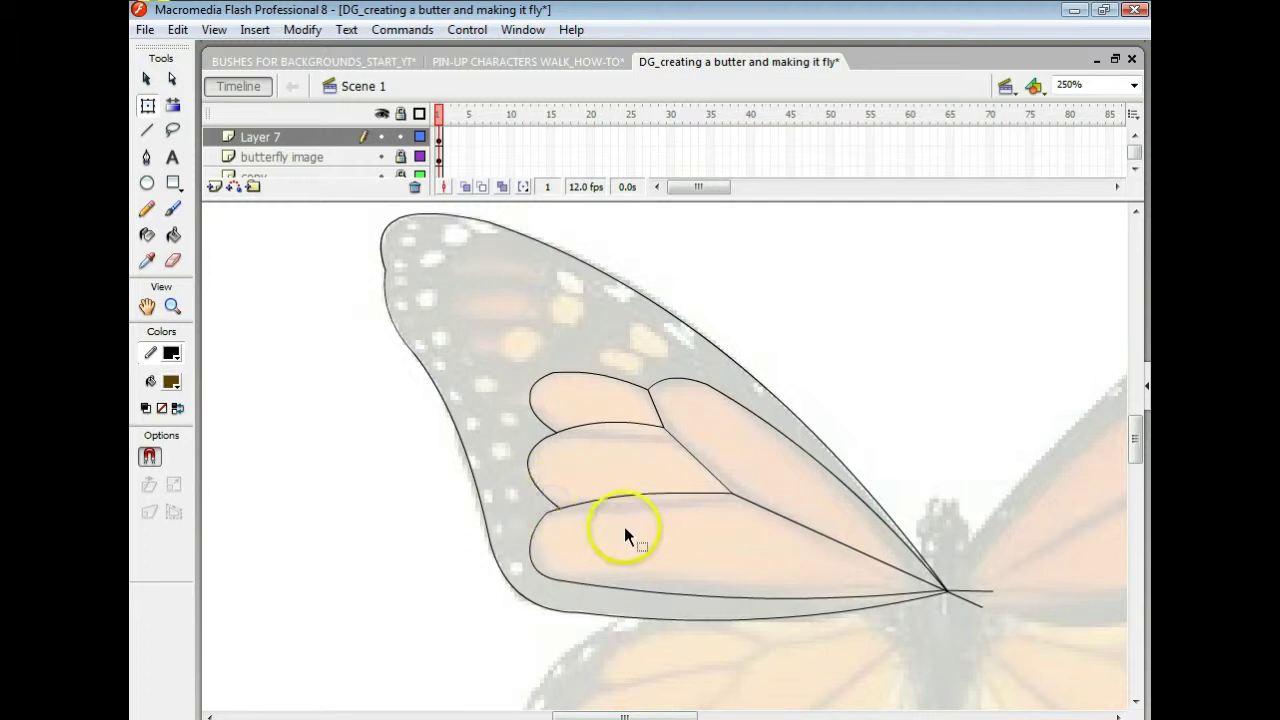
# - Curve the long upper cell's inner end and lower edge, and delete the two stray line stubs extending past the body corner
pyautogui.moveTo(697, 461)
pyautogui.mouseDown()
pyautogui.moveTo(670, 447)
pyautogui.moveTo(658, 414)
pyautogui.mouseUp()
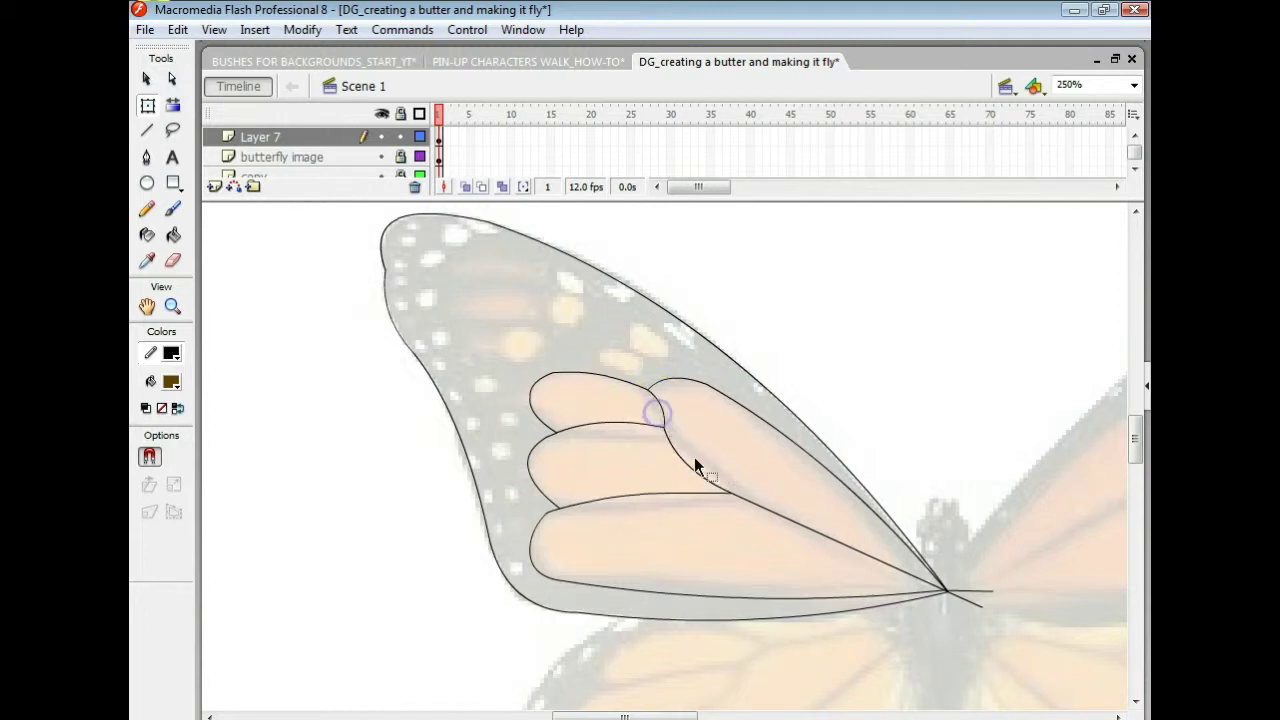
pyautogui.moveTo(805, 528); pyautogui.dragTo(806, 528)
pyautogui.click(953, 592)
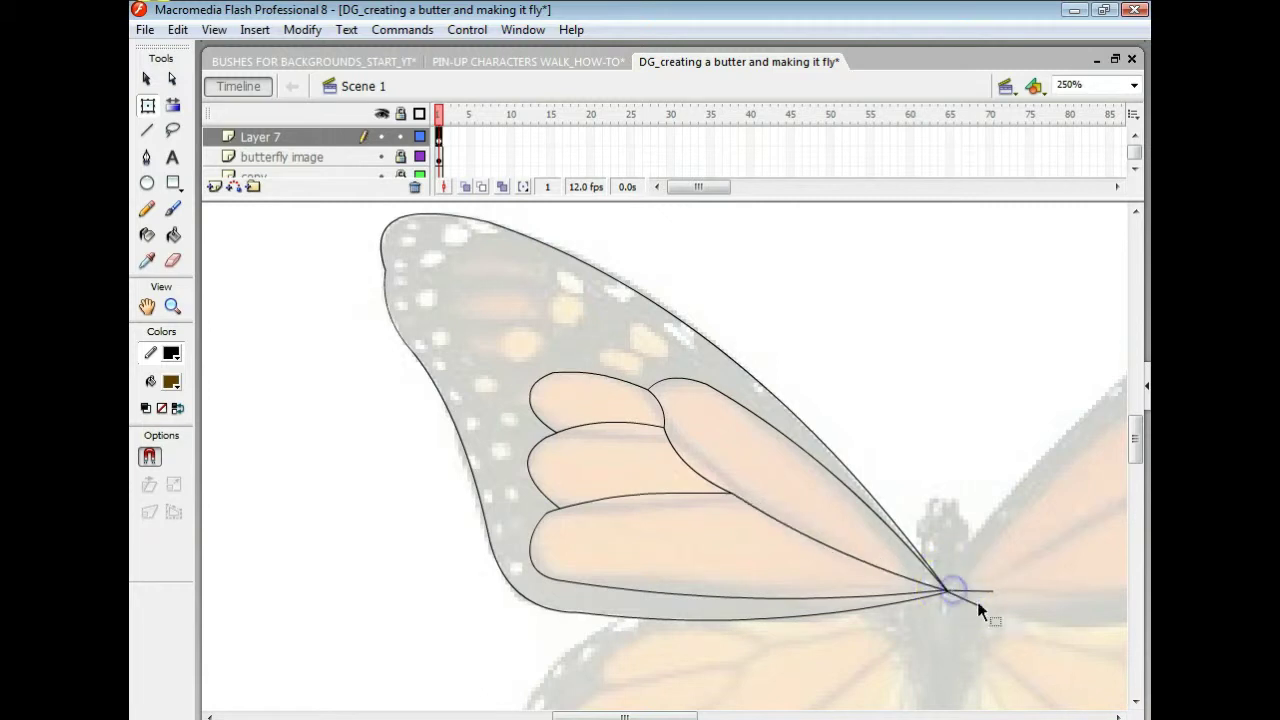
pyautogui.click(978, 593)
pyautogui.press('Delete')
pyautogui.click(967, 600)
pyautogui.press('Delete')
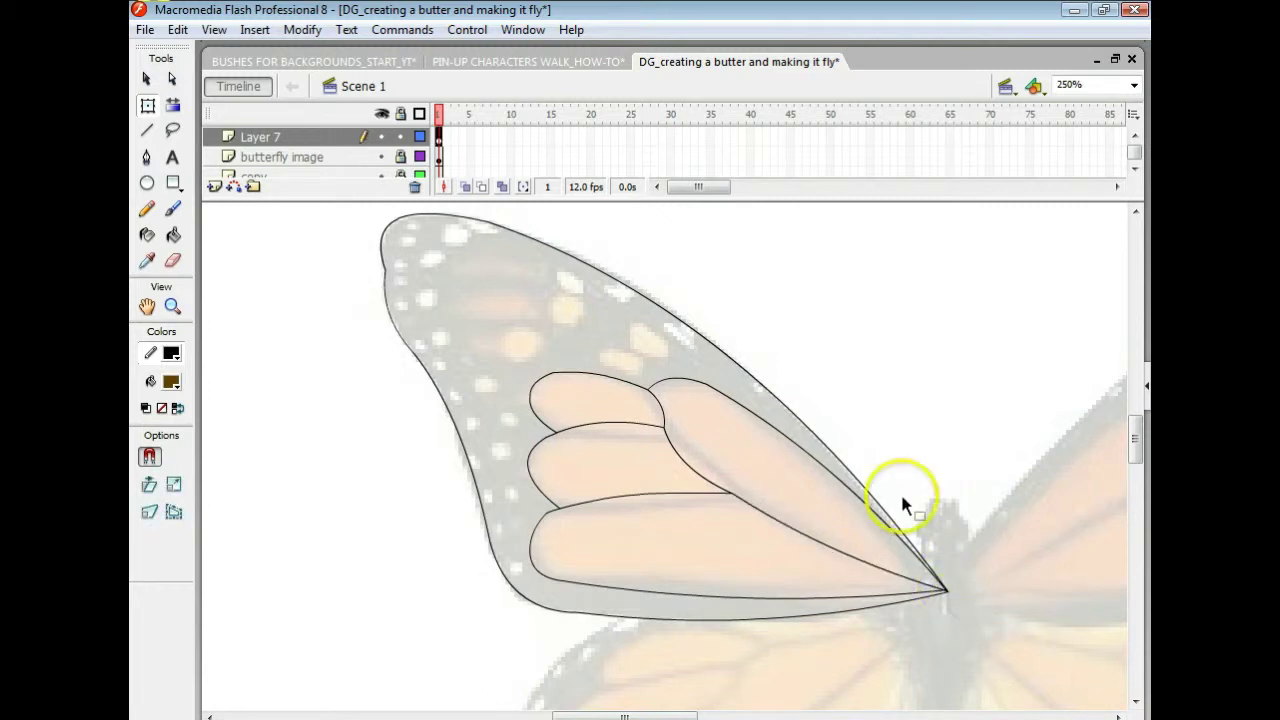
pyautogui.click(902, 502)
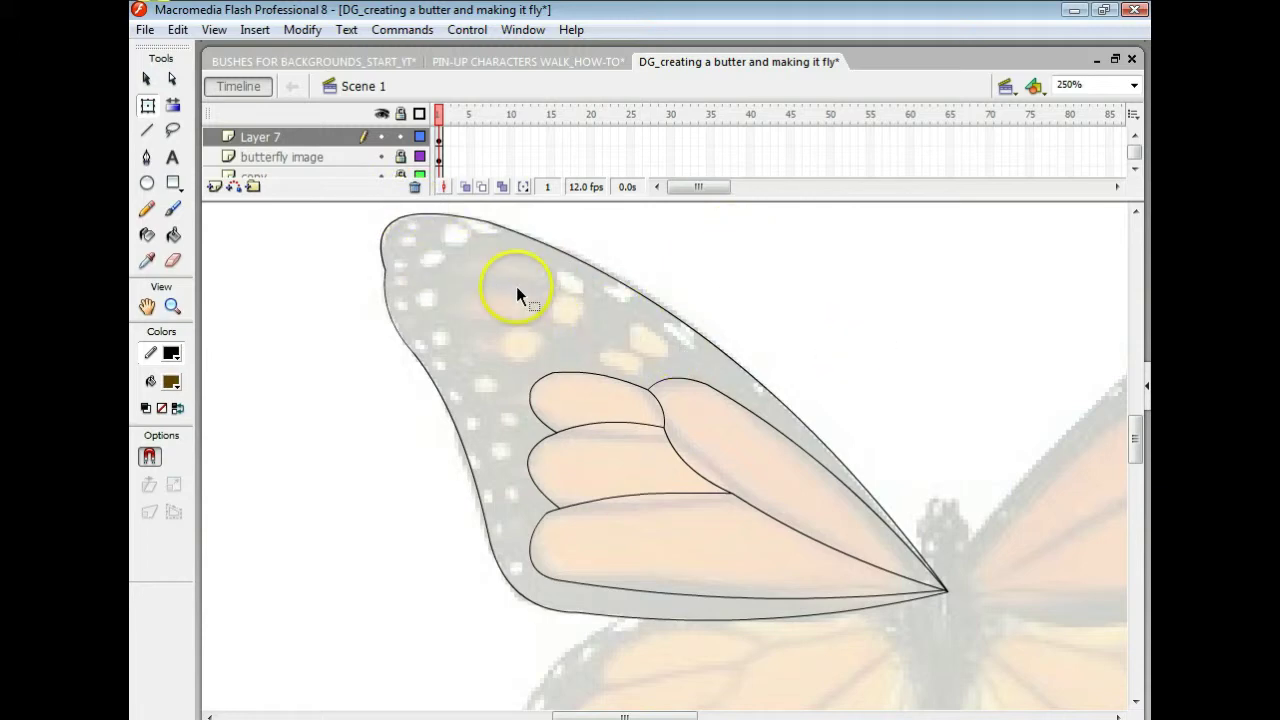
# - Outline the two small stacked orange patches near the wing tip with straight connected lines
pyautogui.click(152, 138)
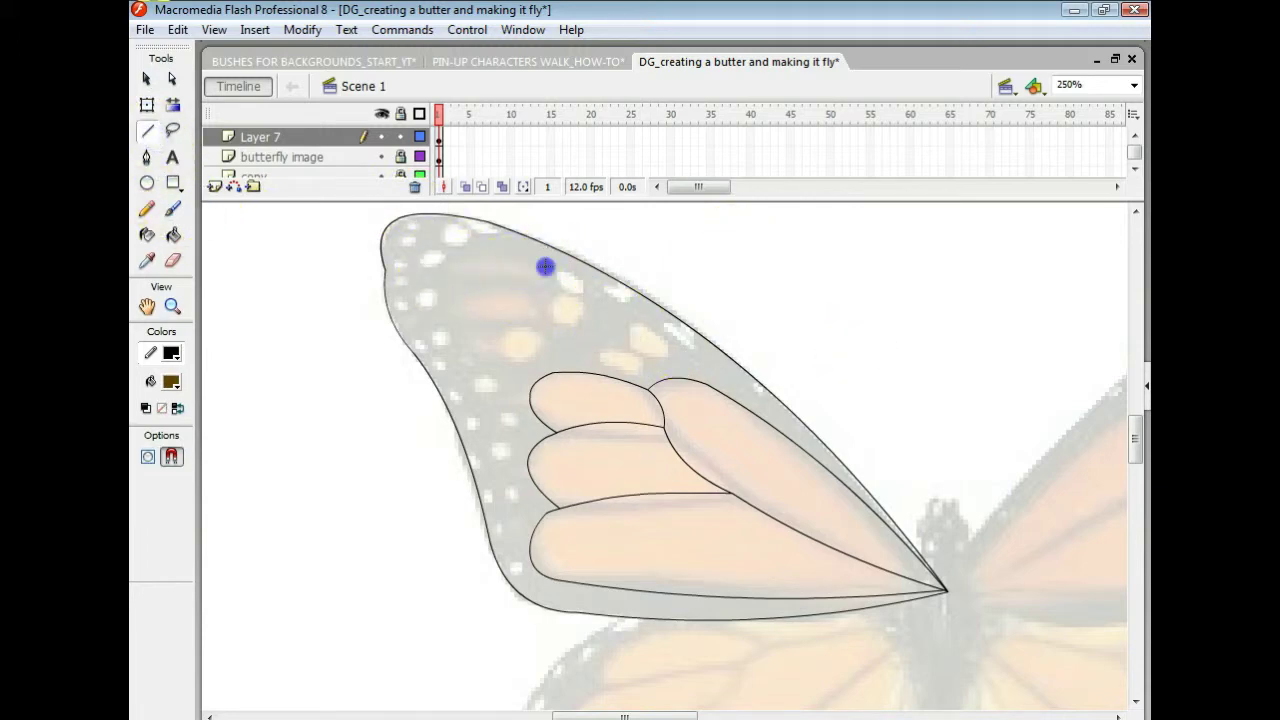
pyautogui.moveTo(545, 266)
pyautogui.mouseDown()
pyautogui.moveTo(464, 256)
pyautogui.moveTo(450, 269)
pyautogui.moveTo(464, 289)
pyautogui.moveTo(535, 290)
pyautogui.moveTo(547, 281)
pyautogui.moveTo(535, 260)
pyautogui.mouseUp()
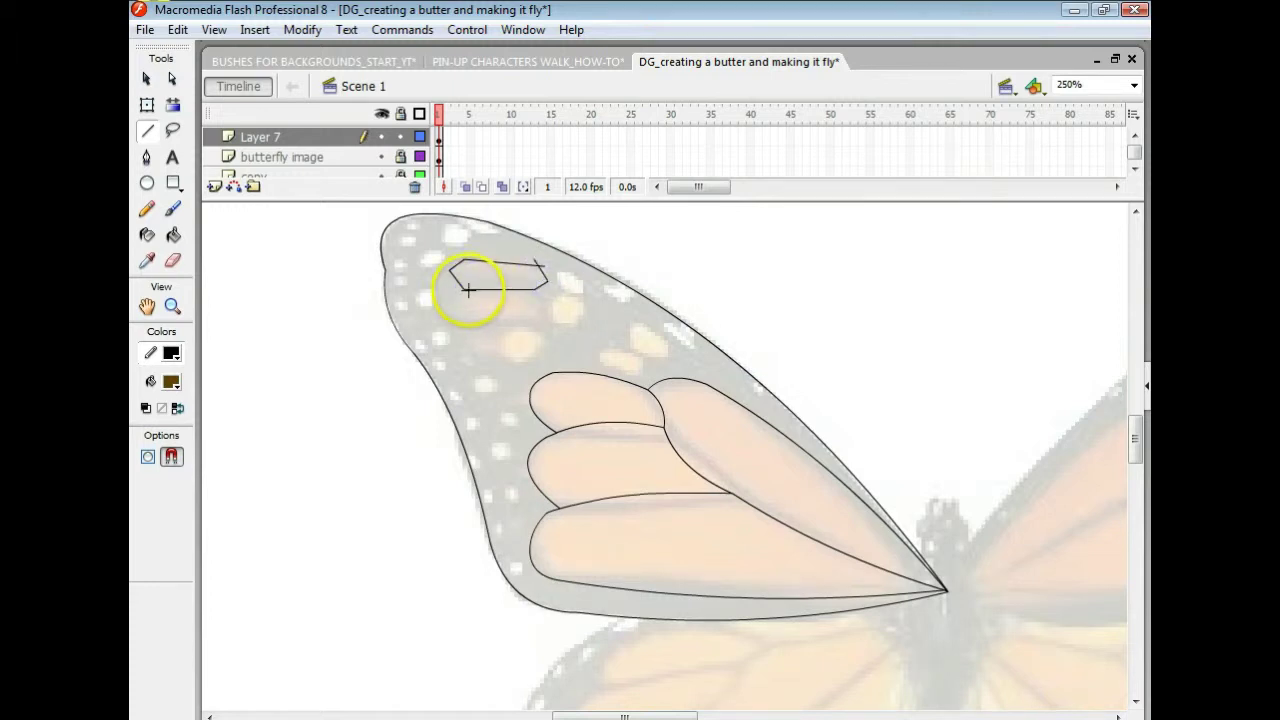
pyautogui.moveTo(464, 290)
pyautogui.mouseDown()
pyautogui.moveTo(452, 301)
pyautogui.moveTo(461, 326)
pyautogui.moveTo(528, 325)
pyautogui.moveTo(547, 307)
pyautogui.mouseUp()
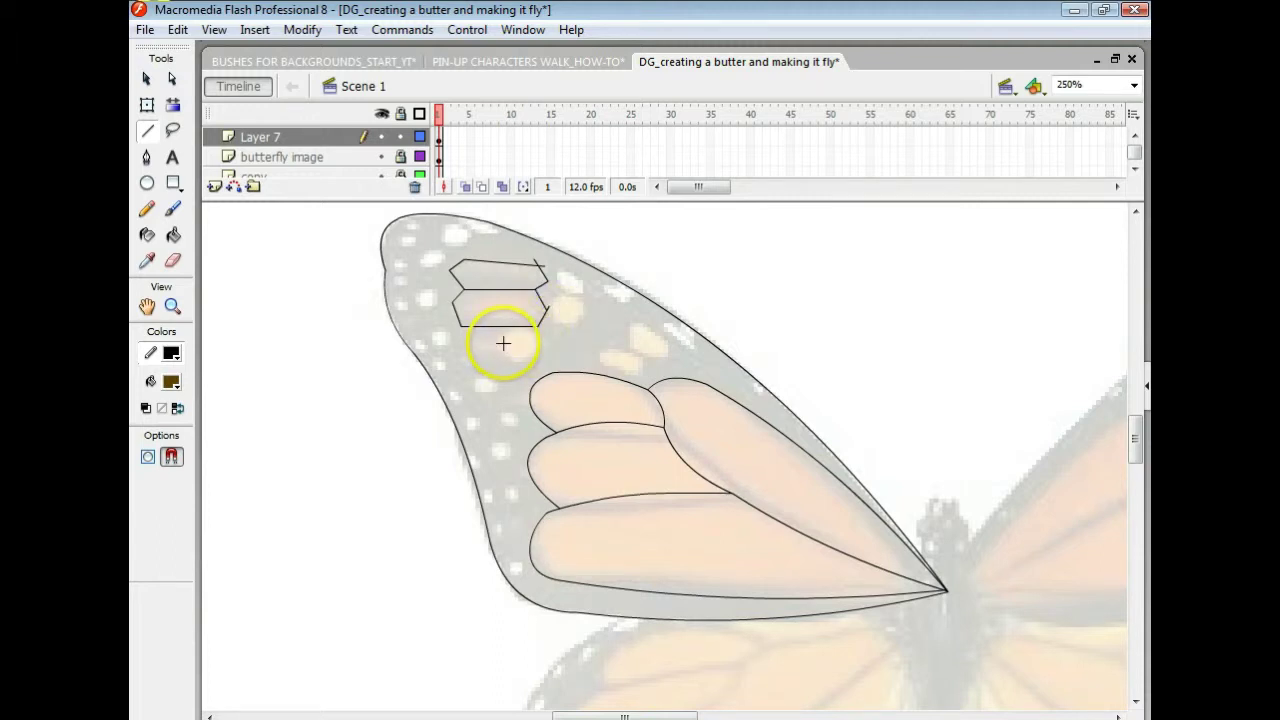
# - Bend the edges of the two small wing-tip cells into rounded shapes and clean up their inner corners
pyautogui.press('v')
pyautogui.moveTo(501, 327); pyautogui.dragTo(502, 325)
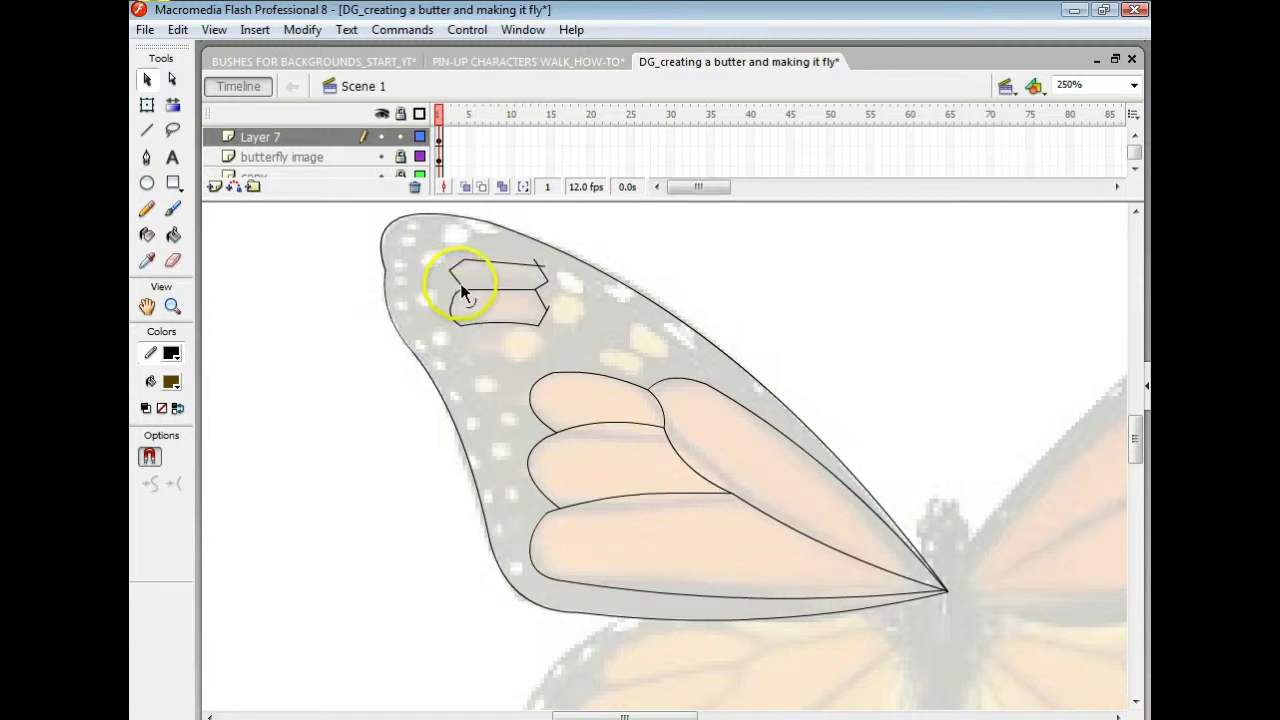
pyautogui.moveTo(462, 286); pyautogui.dragTo(461, 284)
pyautogui.moveTo(490, 263)
pyautogui.mouseDown()
pyautogui.moveTo(535, 265)
pyautogui.moveTo(546, 286)
pyautogui.moveTo(544, 266)
pyautogui.moveTo(543, 277)
pyautogui.mouseUp()
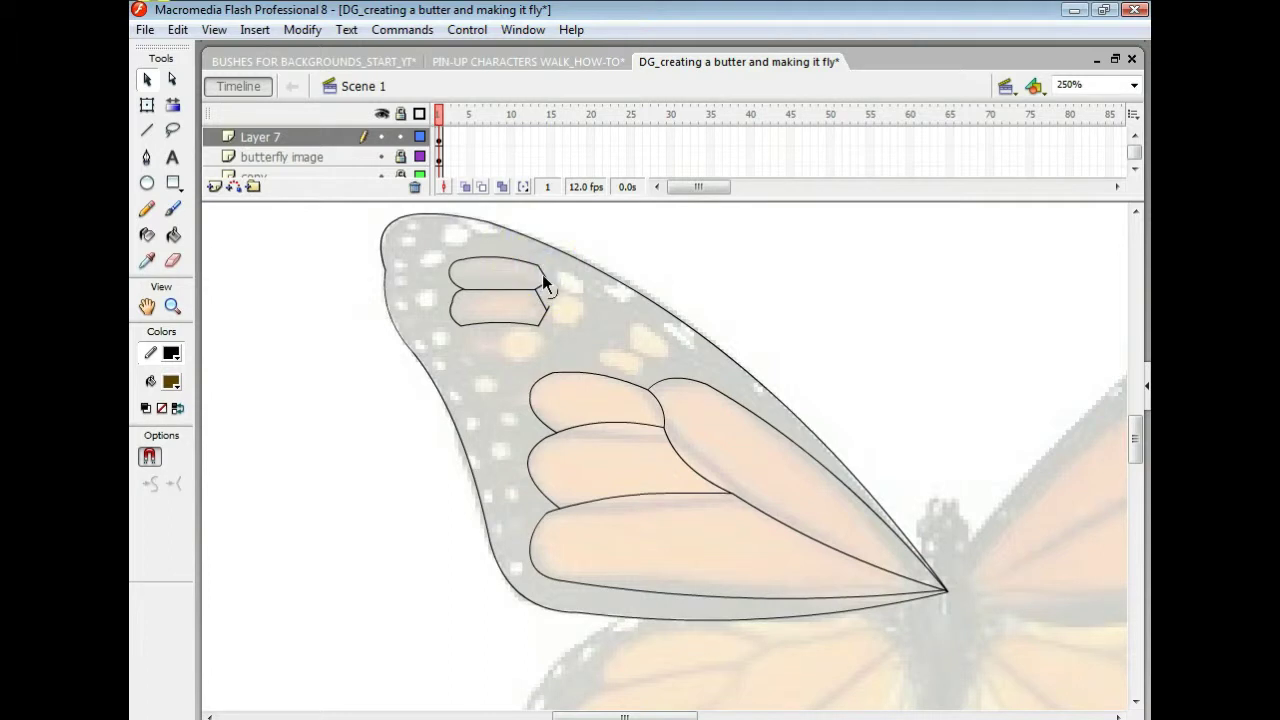
pyautogui.moveTo(547, 280); pyautogui.dragTo(543, 293)
pyautogui.click(541, 290)
pyautogui.click(548, 305)
pyautogui.click(564, 313)
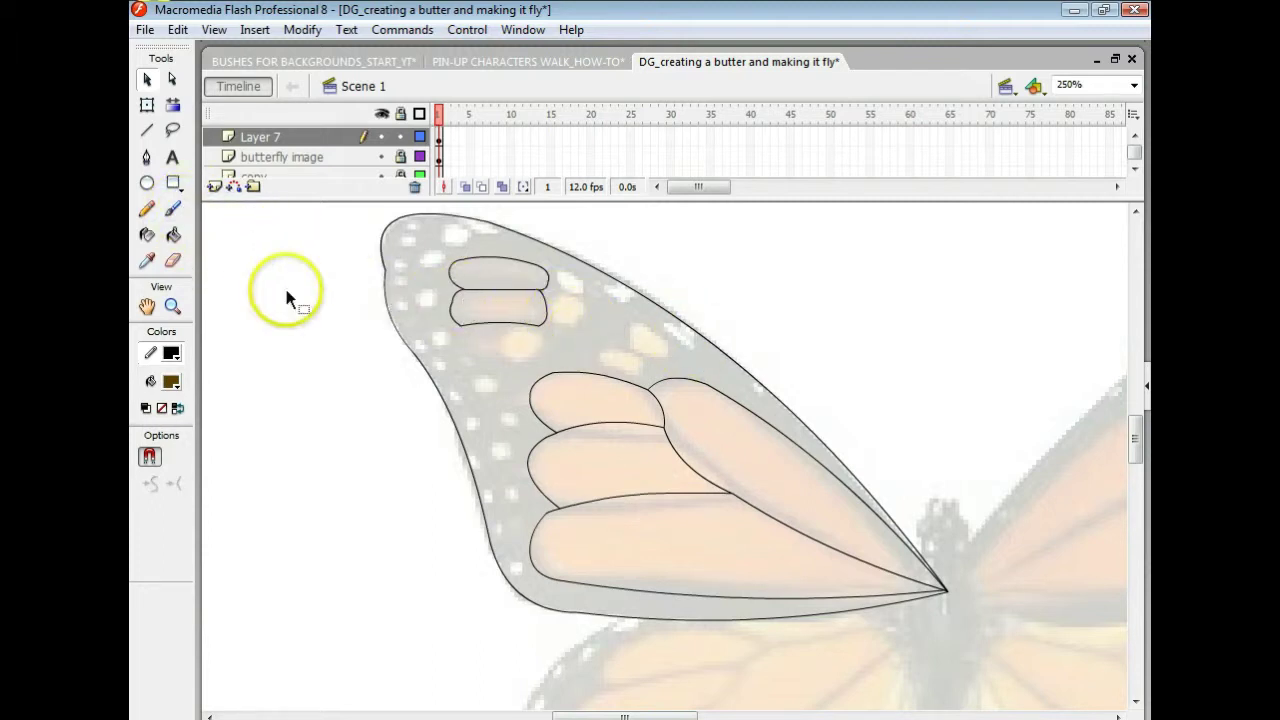
# - With the Brush at its smallest size, outline the spots around the wing tip and along the wing's upper edge
pyautogui.click(173, 210)
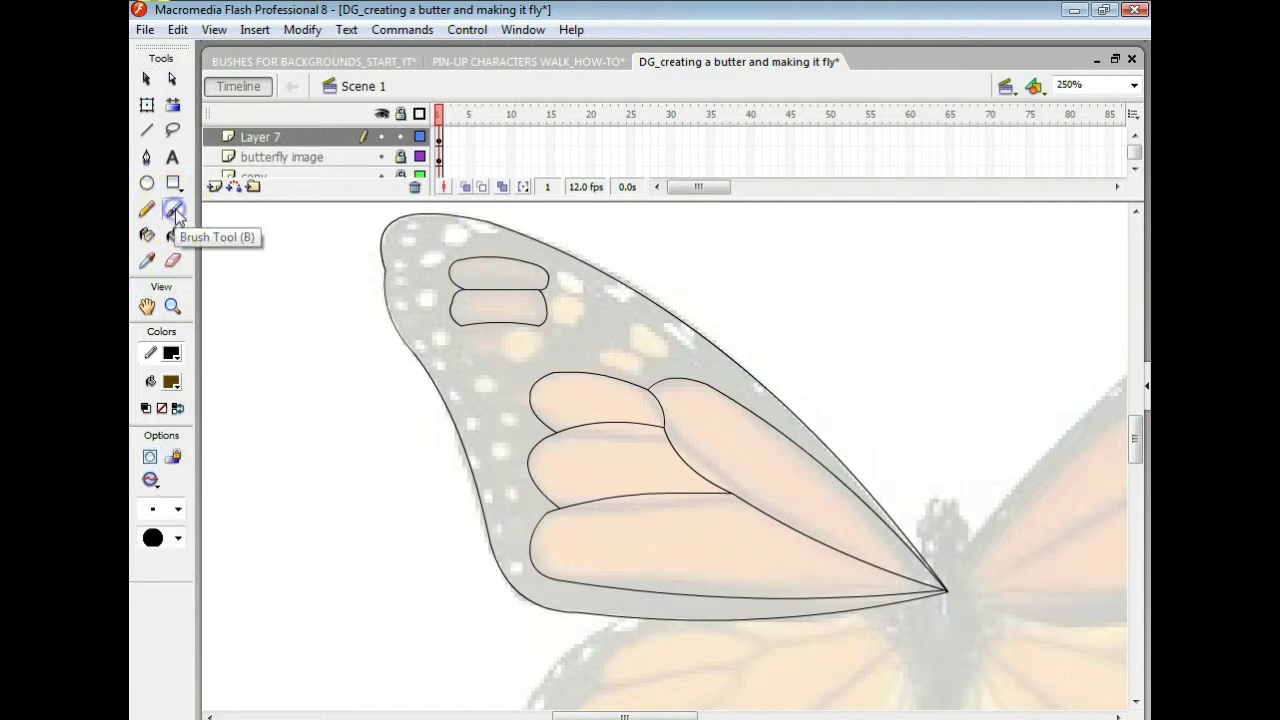
pyautogui.click(177, 509)
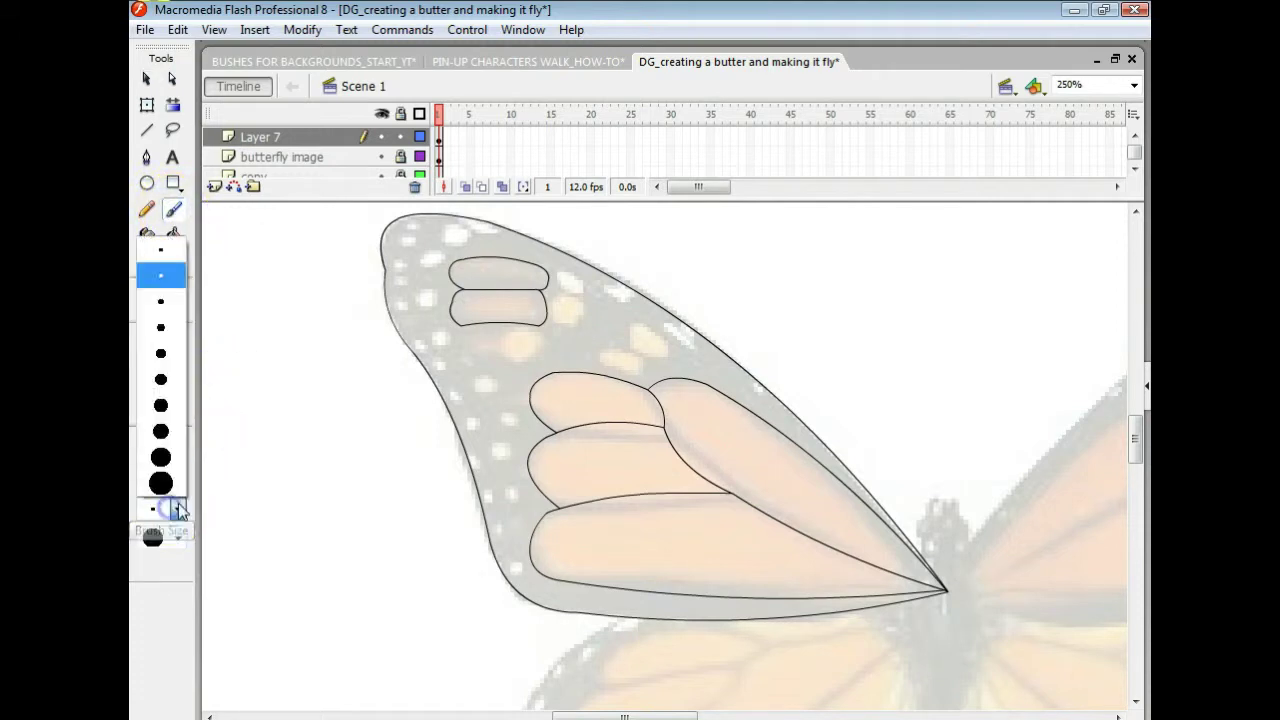
pyautogui.click(162, 251)
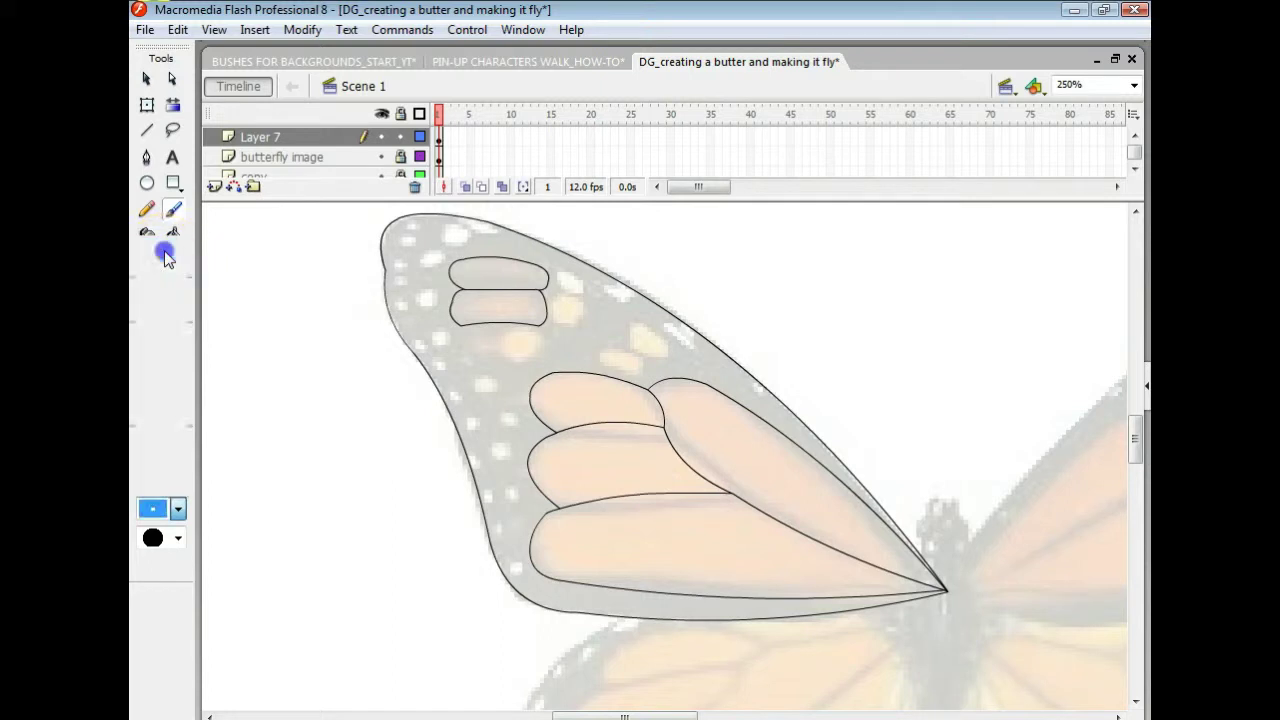
pyautogui.click(475, 231)
pyautogui.moveTo(462, 226)
pyautogui.mouseDown()
pyautogui.moveTo(440, 254)
pyautogui.moveTo(409, 223)
pyautogui.mouseUp()
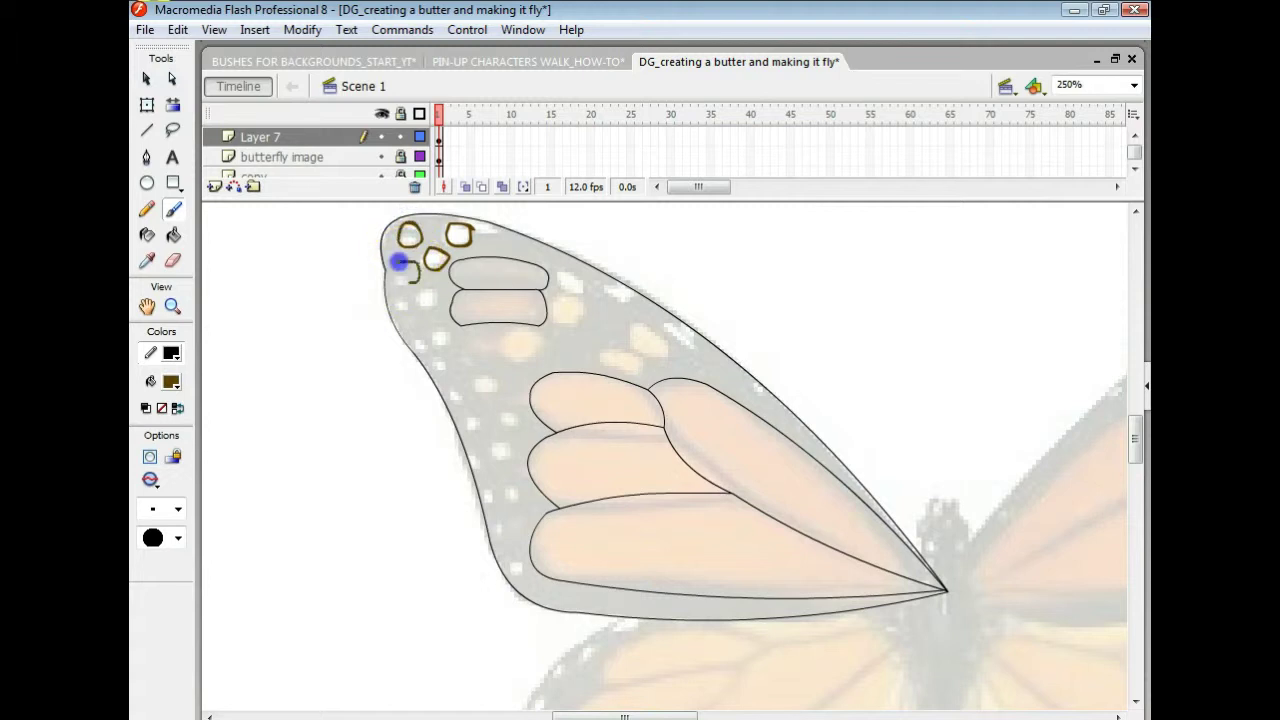
pyautogui.moveTo(399, 263)
pyautogui.mouseDown()
pyautogui.moveTo(434, 288)
pyautogui.moveTo(432, 311)
pyautogui.moveTo(417, 306)
pyautogui.moveTo(418, 292)
pyautogui.moveTo(426, 331)
pyautogui.moveTo(446, 336)
pyautogui.moveTo(432, 348)
pyautogui.moveTo(428, 332)
pyautogui.moveTo(497, 336)
pyautogui.moveTo(541, 340)
pyautogui.moveTo(539, 357)
pyautogui.moveTo(513, 364)
pyautogui.moveTo(501, 336)
pyautogui.mouseUp()
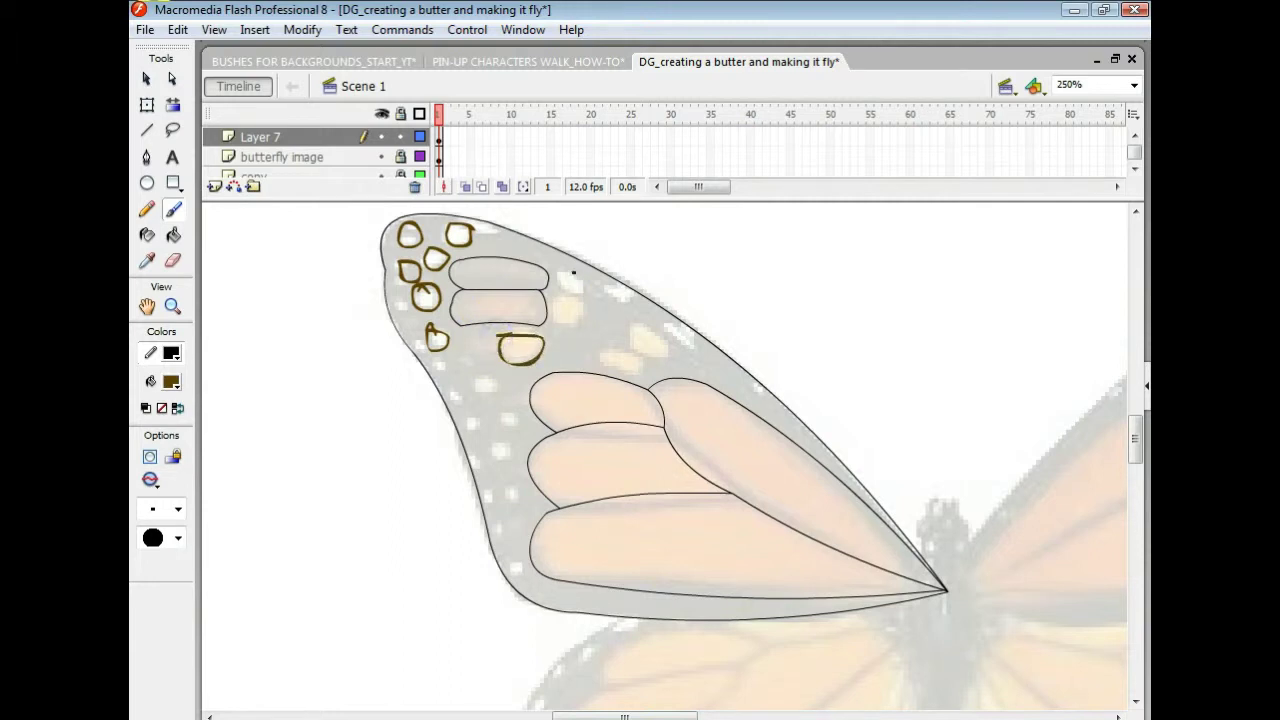
pyautogui.moveTo(557, 271)
pyautogui.mouseDown()
pyautogui.moveTo(581, 296)
pyautogui.moveTo(564, 295)
pyautogui.moveTo(558, 272)
pyautogui.moveTo(560, 304)
pyautogui.moveTo(602, 317)
pyautogui.moveTo(575, 340)
pyautogui.moveTo(563, 318)
pyautogui.moveTo(577, 304)
pyautogui.moveTo(559, 303)
pyautogui.moveTo(569, 339)
pyautogui.moveTo(637, 364)
pyautogui.moveTo(602, 362)
pyautogui.moveTo(633, 323)
pyautogui.moveTo(673, 342)
pyautogui.moveTo(666, 358)
pyautogui.moveTo(632, 350)
pyautogui.moveTo(633, 324)
pyautogui.moveTo(645, 361)
pyautogui.moveTo(628, 340)
pyautogui.moveTo(636, 322)
pyautogui.moveTo(748, 382)
pyautogui.mouseUp()
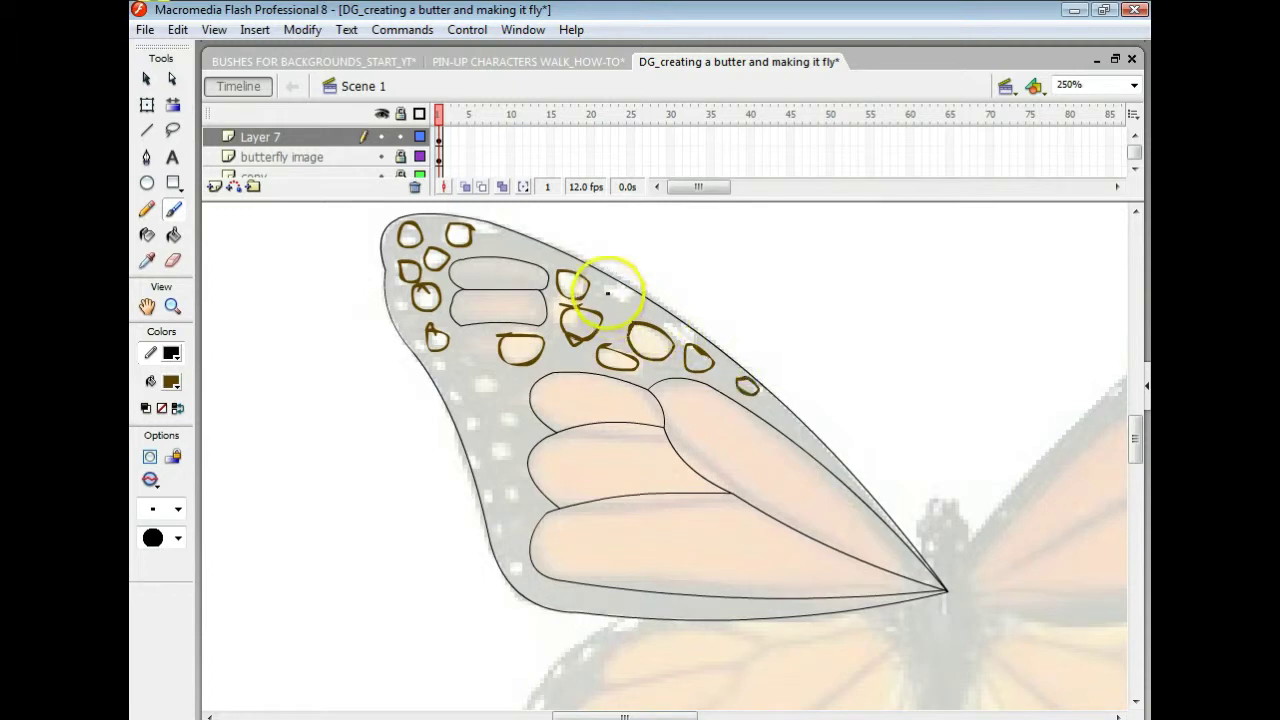
pyautogui.moveTo(605, 291)
pyautogui.mouseDown()
pyautogui.moveTo(622, 304)
pyautogui.moveTo(603, 294)
pyautogui.mouseUp()
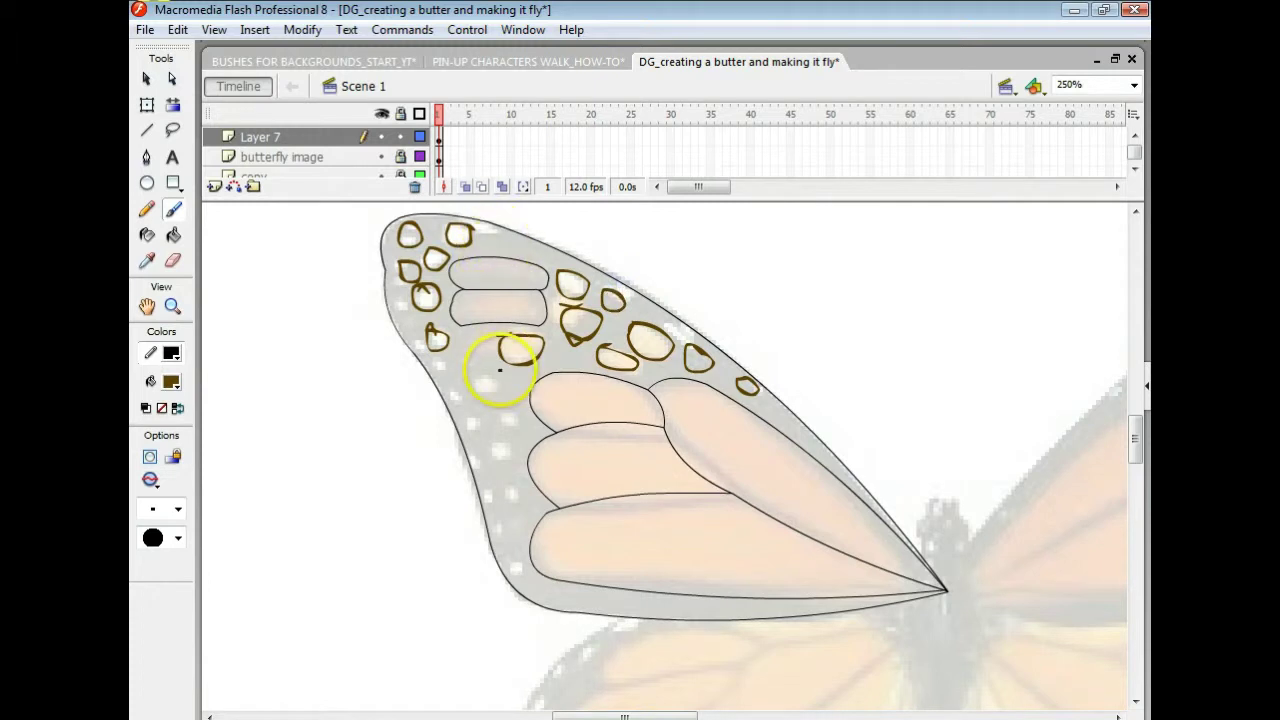
# - Outline the pale spots down the wing's outer edge, beside the large orange cells, with small brushed rings
pyautogui.moveTo(466, 343); pyautogui.dragTo(466, 343)
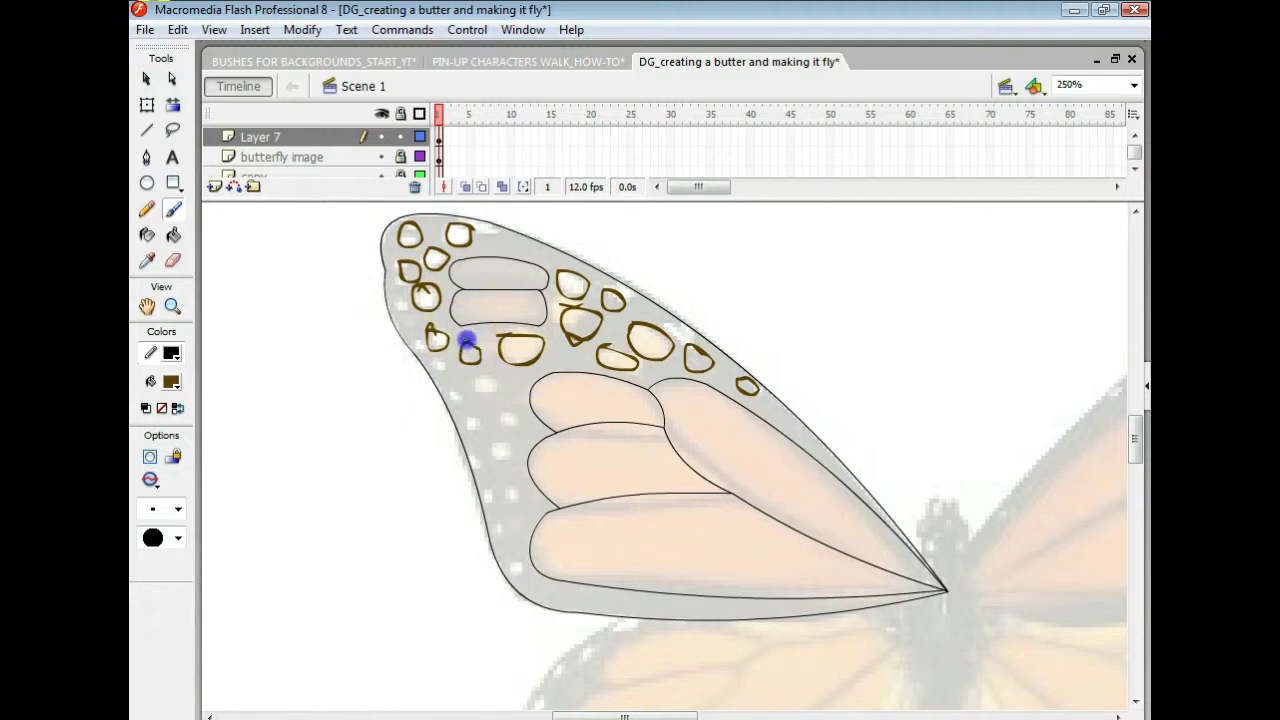
pyautogui.moveTo(478, 378)
pyautogui.mouseDown()
pyautogui.moveTo(497, 398)
pyautogui.moveTo(472, 405)
pyautogui.moveTo(466, 382)
pyautogui.moveTo(478, 378)
pyautogui.mouseUp()
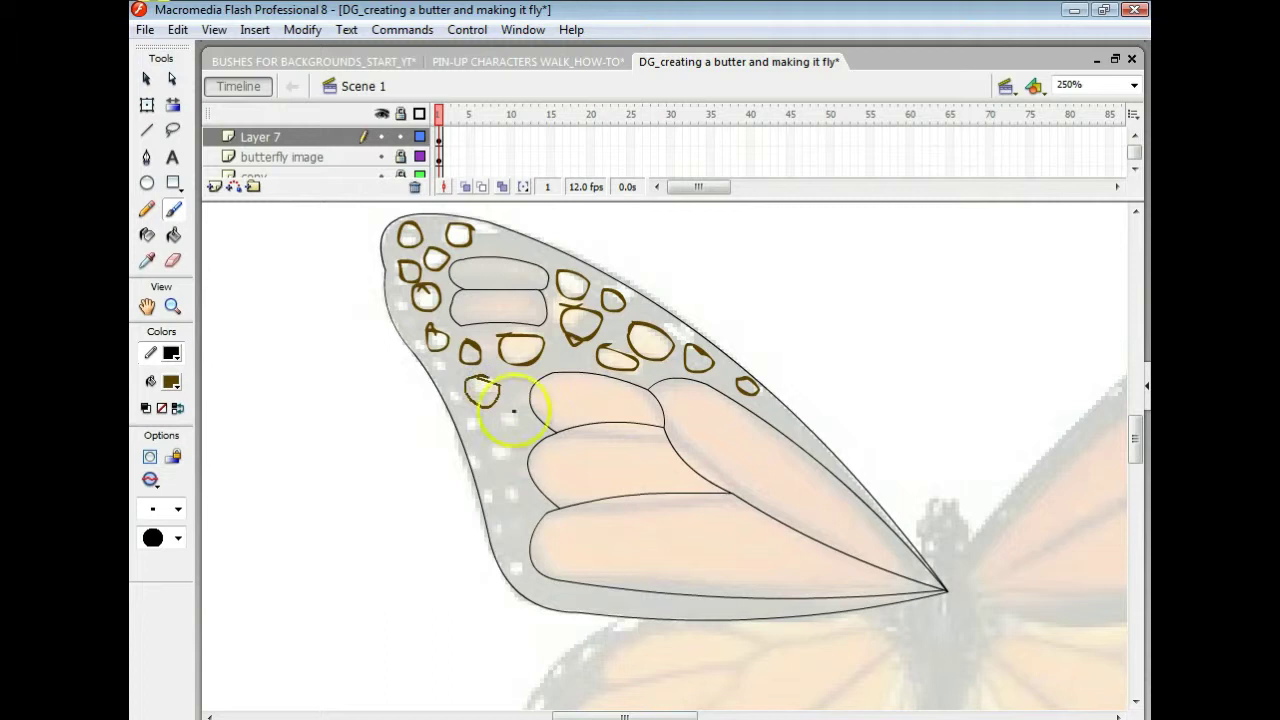
pyautogui.moveTo(510, 416); pyautogui.dragTo(506, 445)
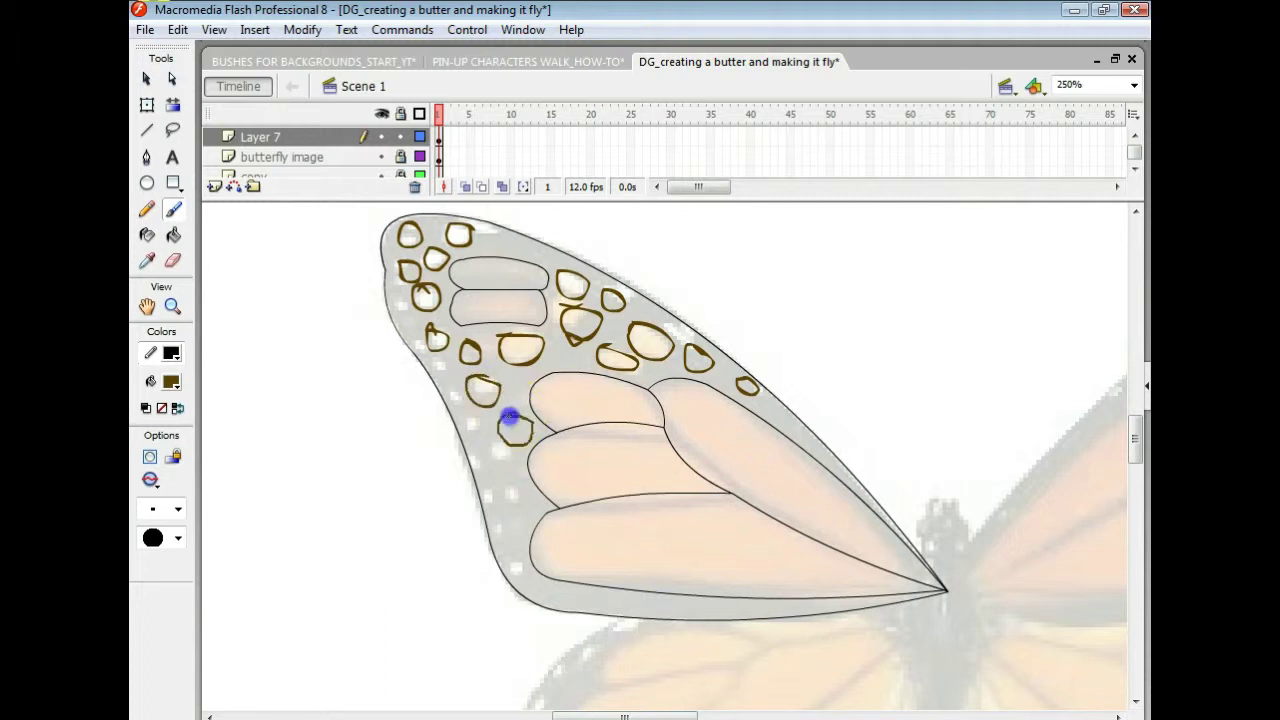
pyautogui.moveTo(510, 416); pyautogui.dragTo(512, 414)
pyautogui.moveTo(507, 454); pyautogui.dragTo(490, 458)
pyautogui.moveTo(490, 458); pyautogui.dragTo(506, 474)
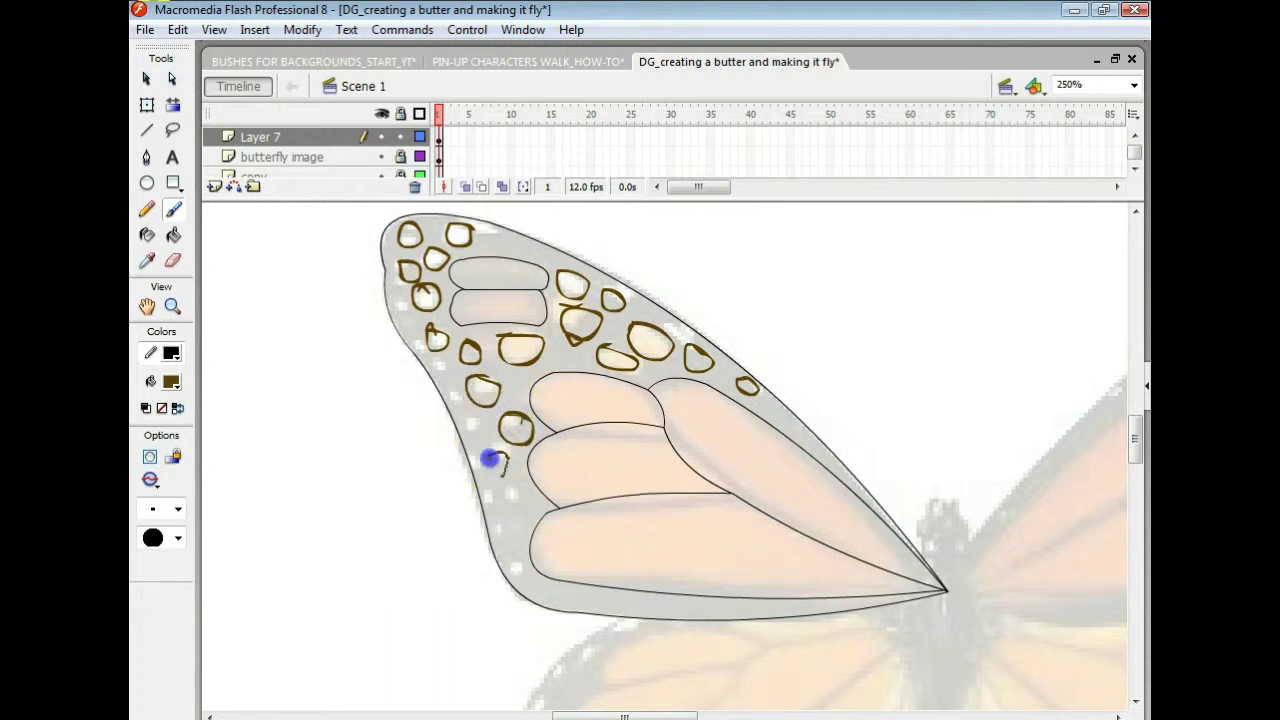
pyautogui.moveTo(506, 474); pyautogui.dragTo(490, 459)
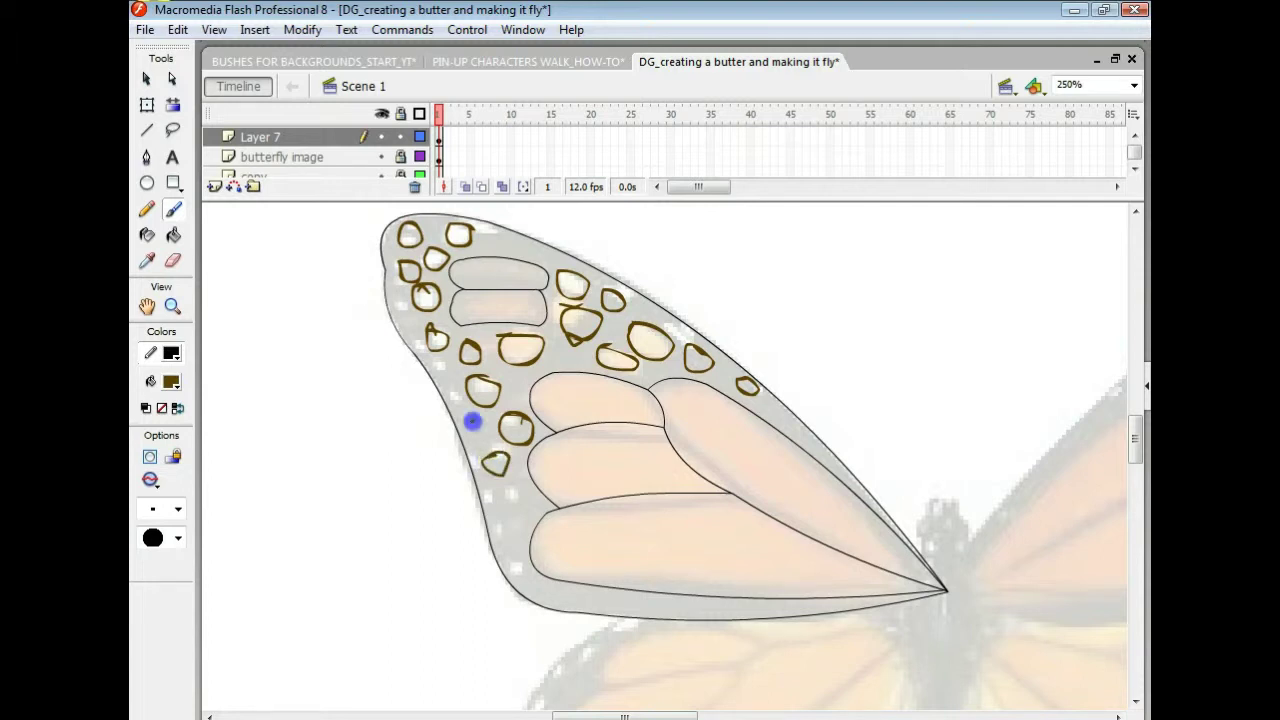
pyautogui.moveTo(493, 430); pyautogui.dragTo(473, 422)
pyautogui.moveTo(474, 424); pyautogui.dragTo(477, 423)
pyautogui.moveTo(508, 494); pyautogui.dragTo(525, 519)
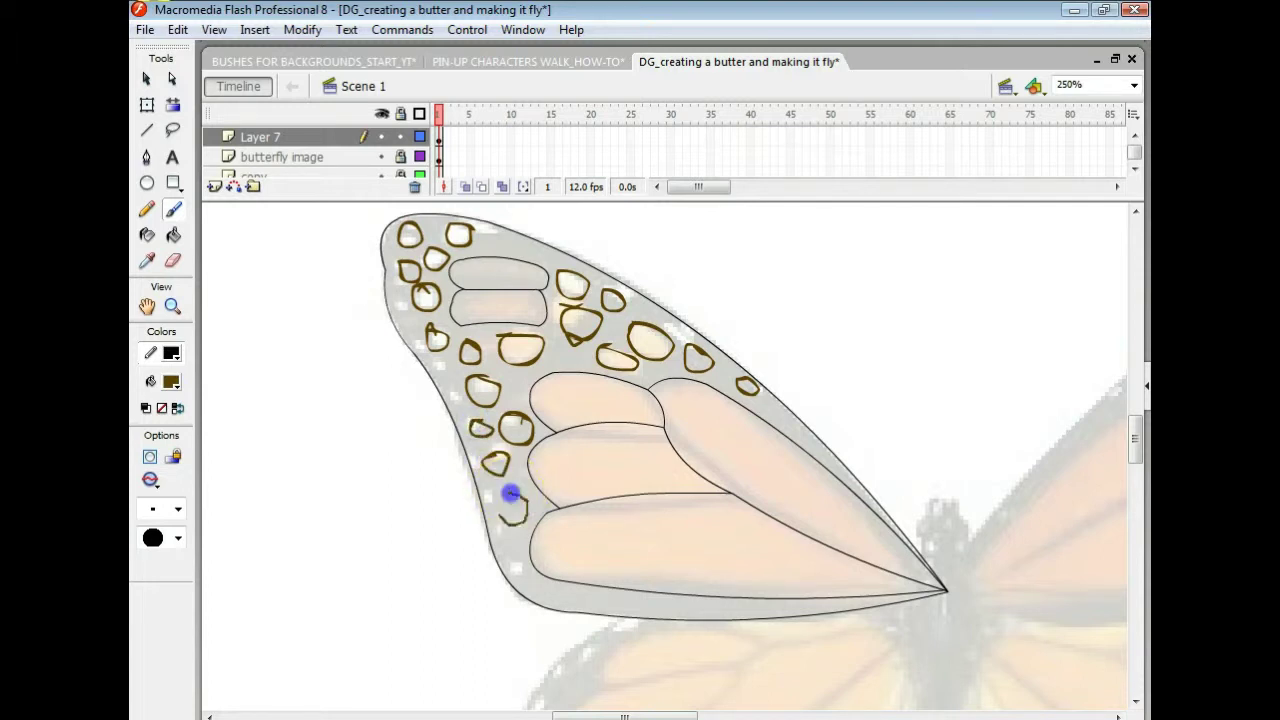
pyautogui.moveTo(525, 519); pyautogui.dragTo(508, 494)
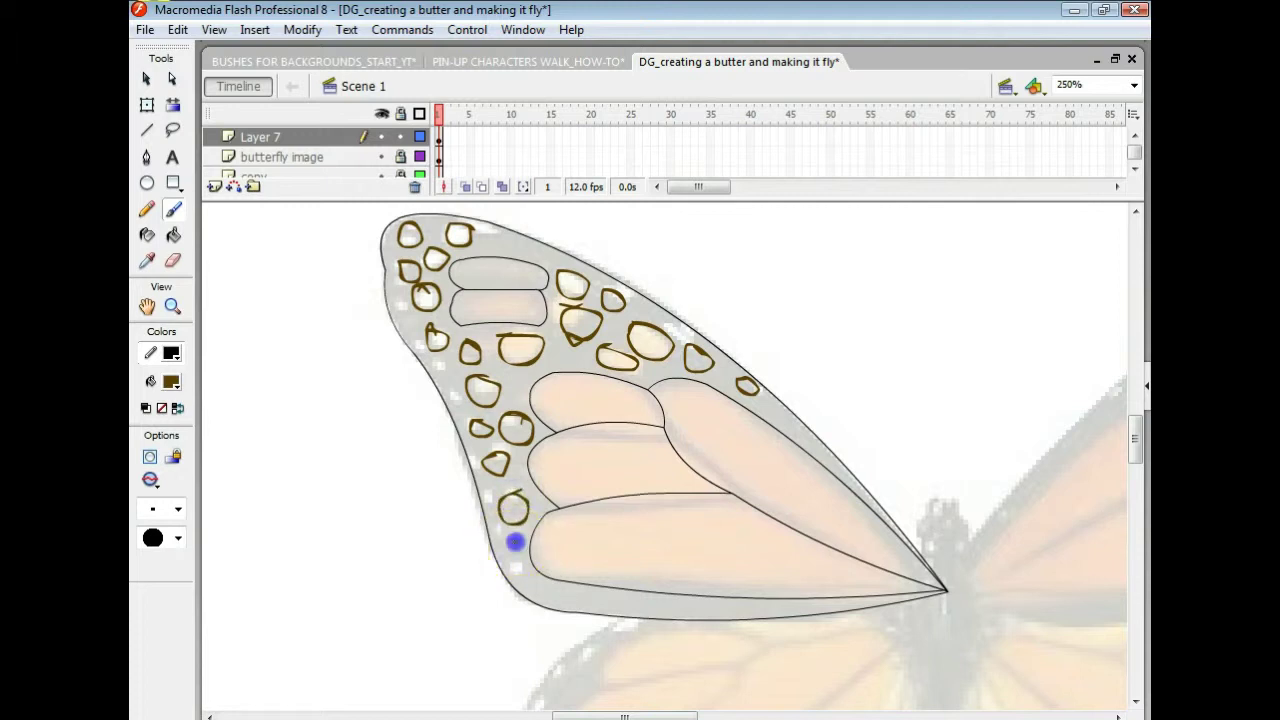
pyautogui.moveTo(516, 542); pyautogui.dragTo(514, 542)
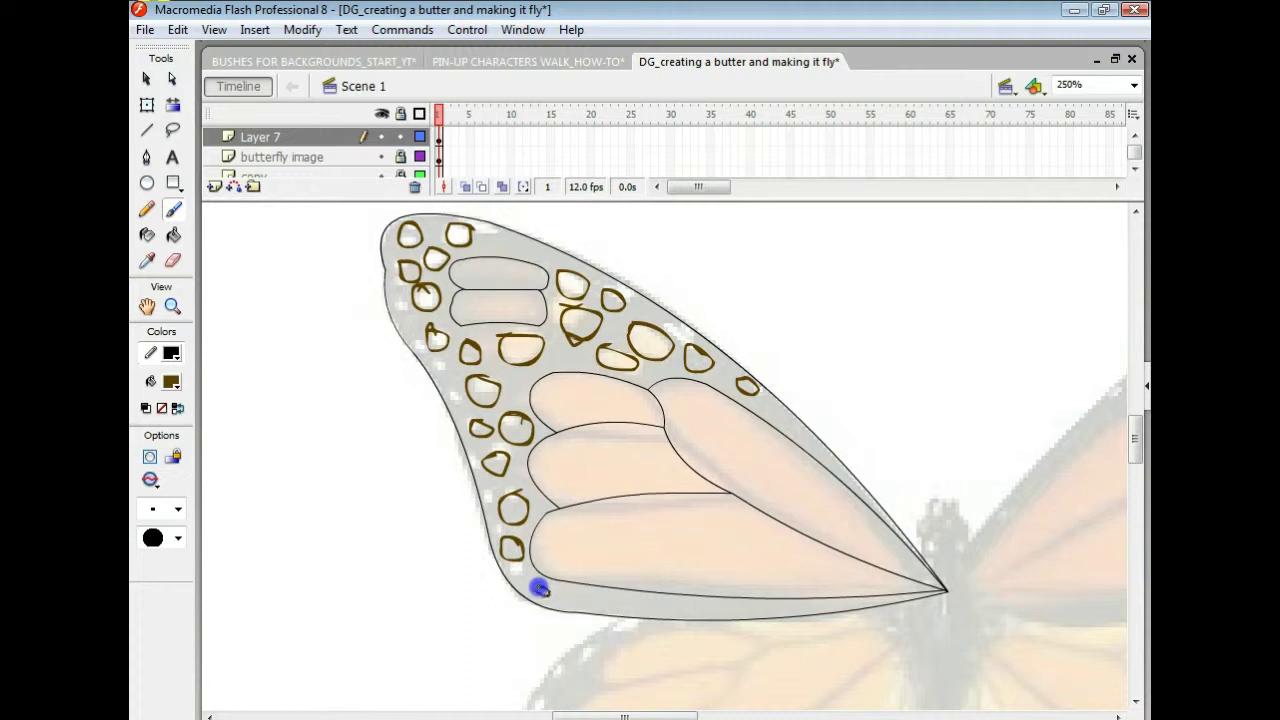
# - Brush three small spot outlines along the wing's lower edge, beneath the lowest orange cell
pyautogui.moveTo(540, 588); pyautogui.dragTo(545, 590)
pyautogui.moveTo(571, 591); pyautogui.dragTo(575, 590)
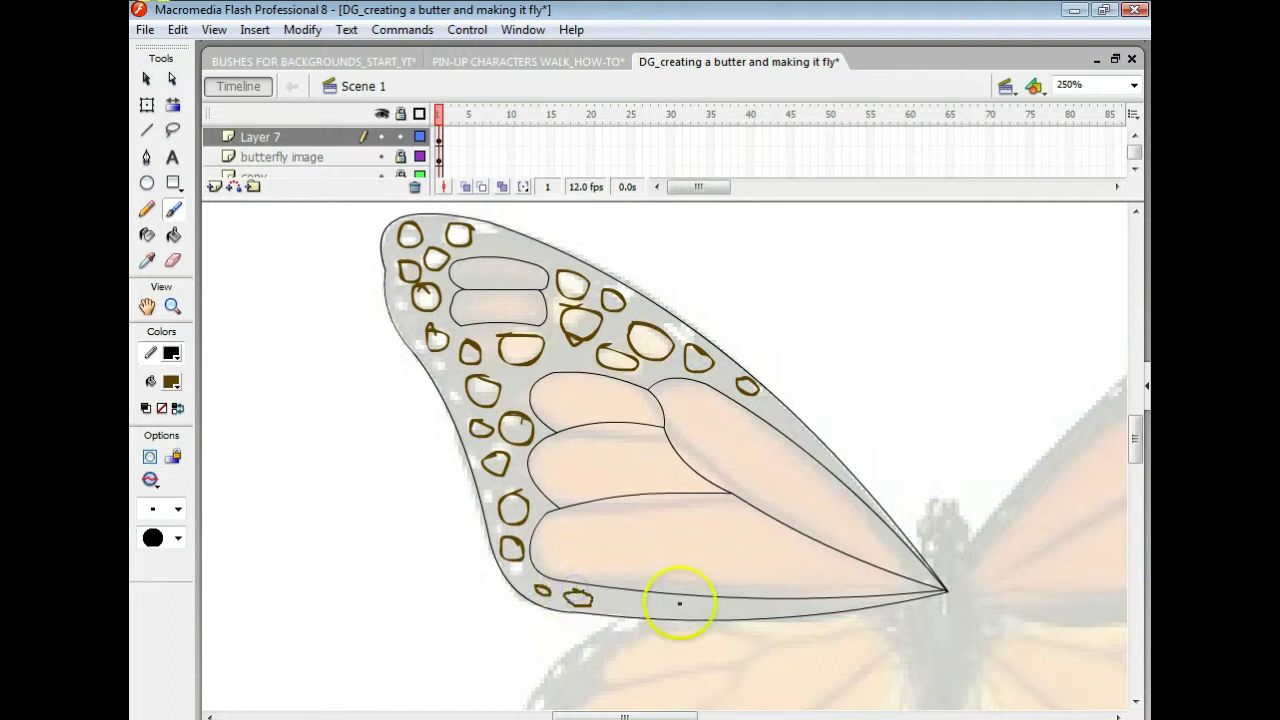
pyautogui.moveTo(648, 606); pyautogui.dragTo(620, 599)
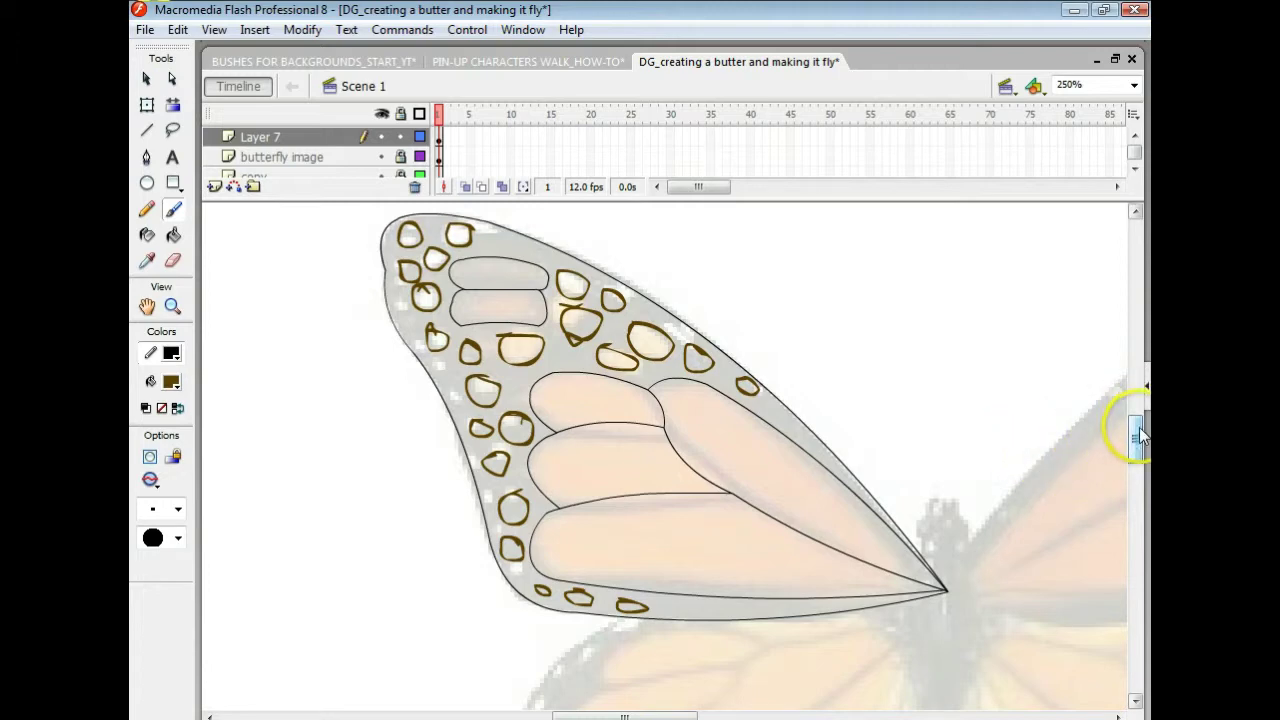
# - Outline the left lower wing with connected straight lines, from the upper wing's bottom edge around the reference to the wing joint
pyautogui.moveTo(1140, 430); pyautogui.dragTo(1139, 457)
pyautogui.moveTo(1139, 457); pyautogui.dragTo(1140, 466)
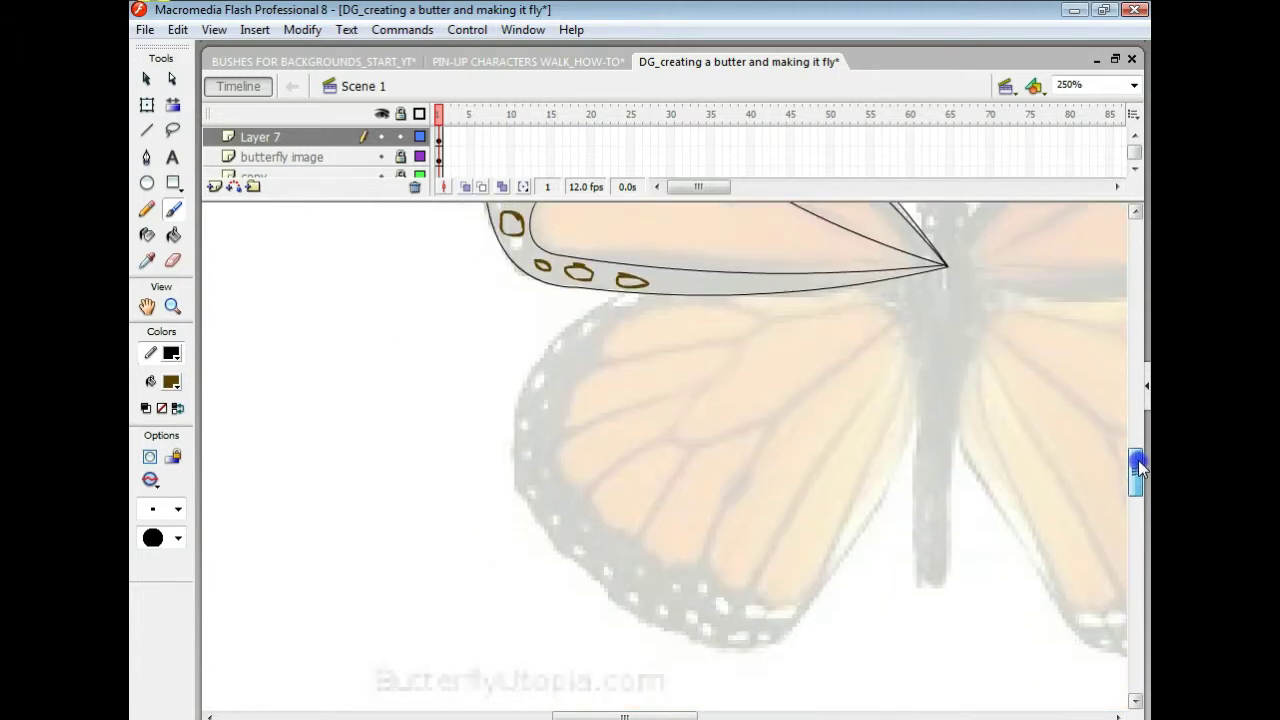
pyautogui.click(147, 129)
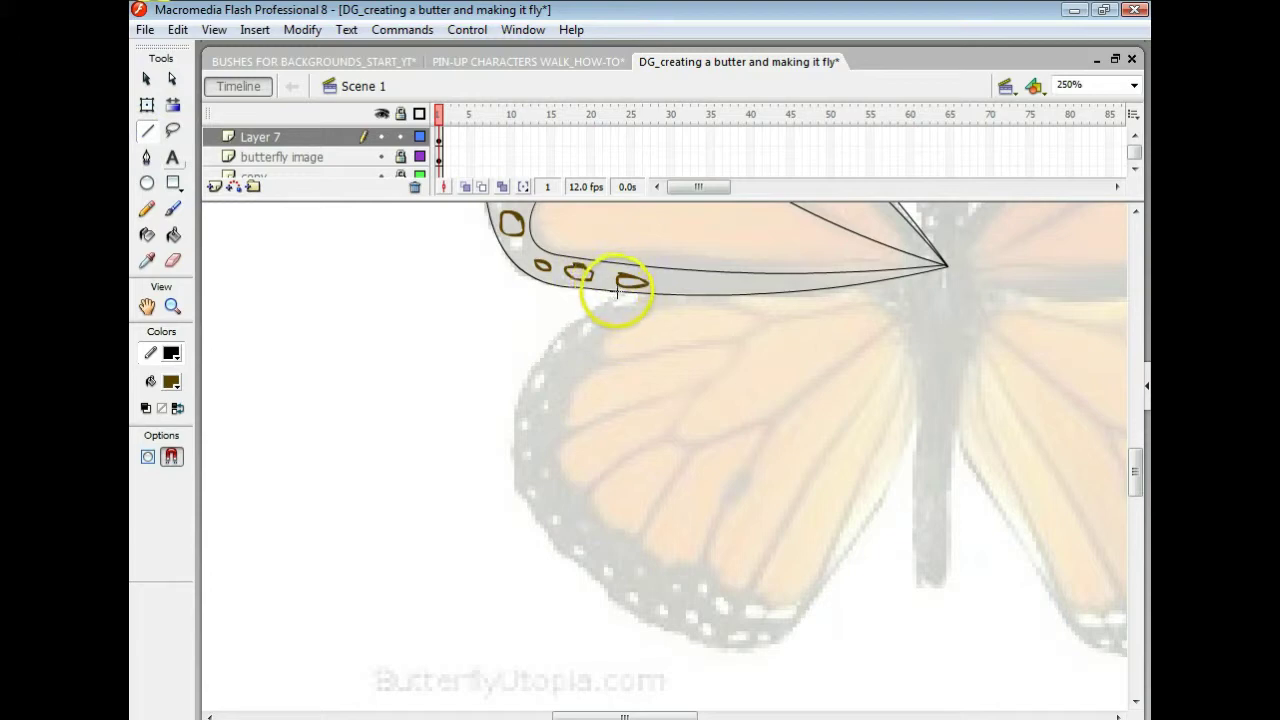
pyautogui.moveTo(627, 288); pyautogui.dragTo(513, 484)
pyautogui.moveTo(513, 484)
pyautogui.mouseDown()
pyautogui.moveTo(614, 614)
pyautogui.moveTo(726, 651)
pyautogui.moveTo(804, 617)
pyautogui.moveTo(892, 494)
pyautogui.moveTo(947, 266)
pyautogui.mouseUp()
# - Bend the straight segments of the lower wing's outline into smooth curves that follow the reference wing
pyautogui.click(146, 80)
pyautogui.click(147, 79)
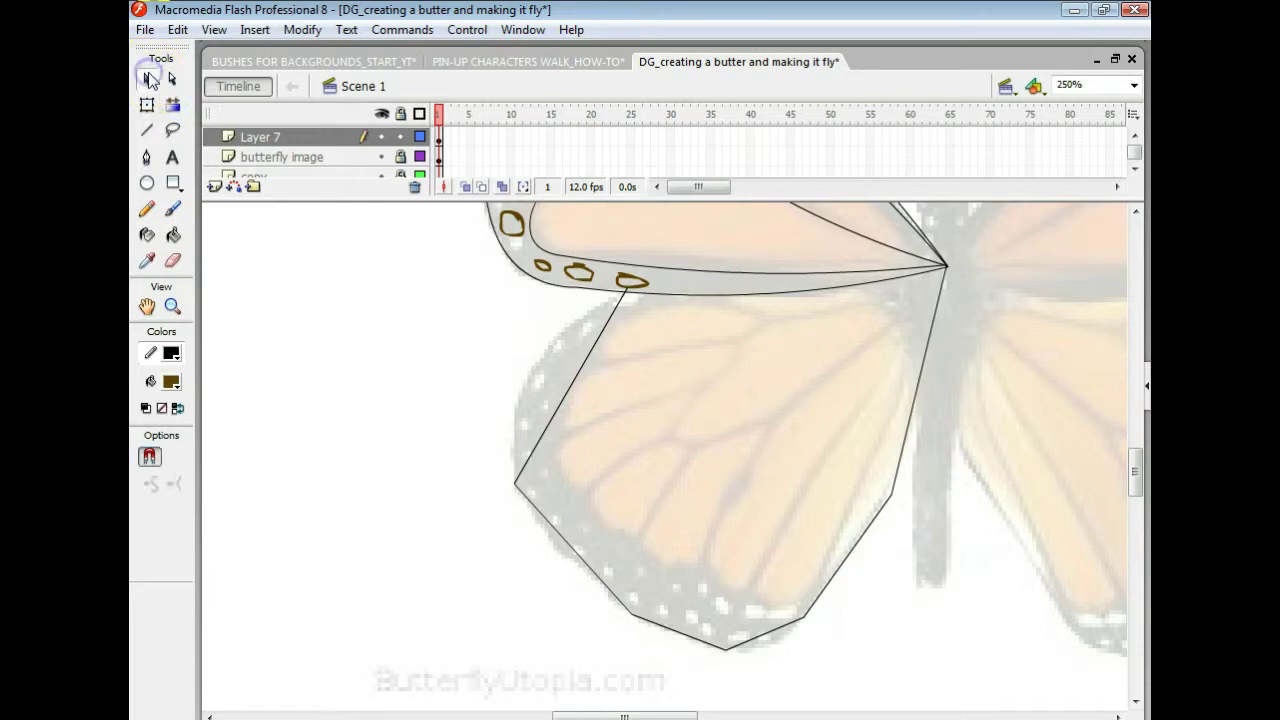
pyautogui.moveTo(914, 404); pyautogui.dragTo(919, 404)
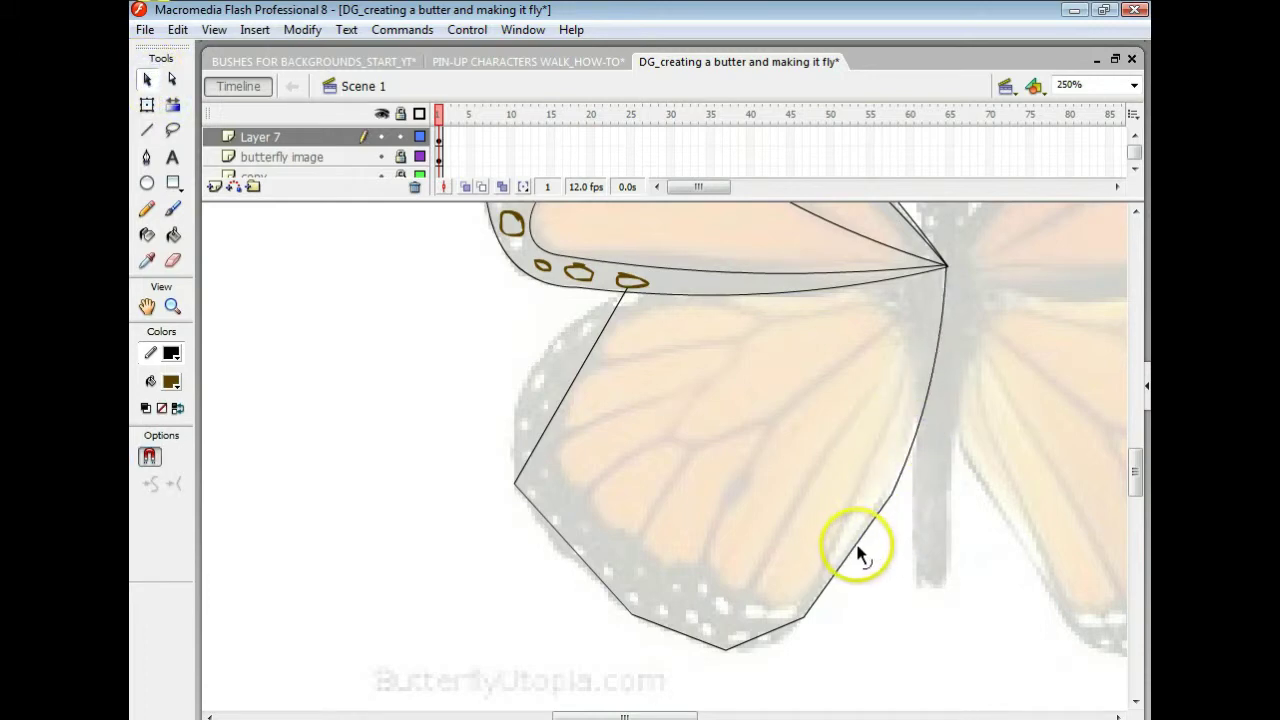
pyautogui.moveTo(852, 552); pyautogui.dragTo(851, 551)
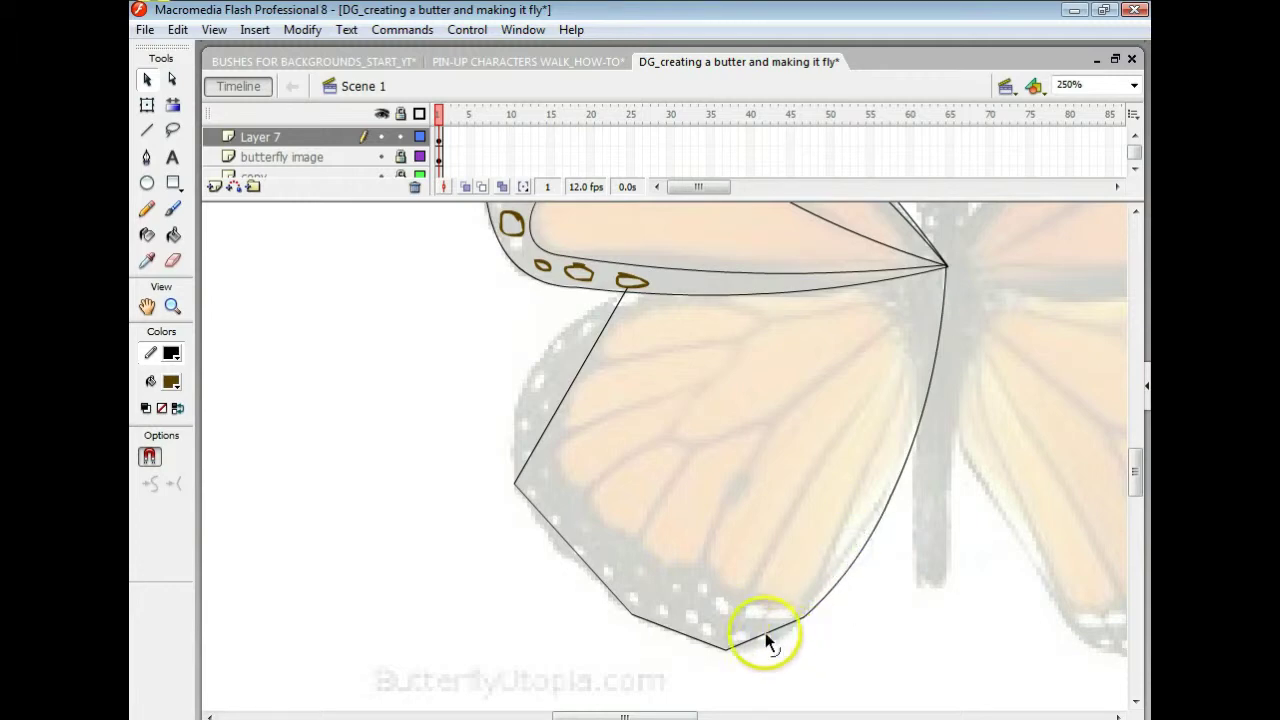
pyautogui.moveTo(763, 631); pyautogui.dragTo(763, 631)
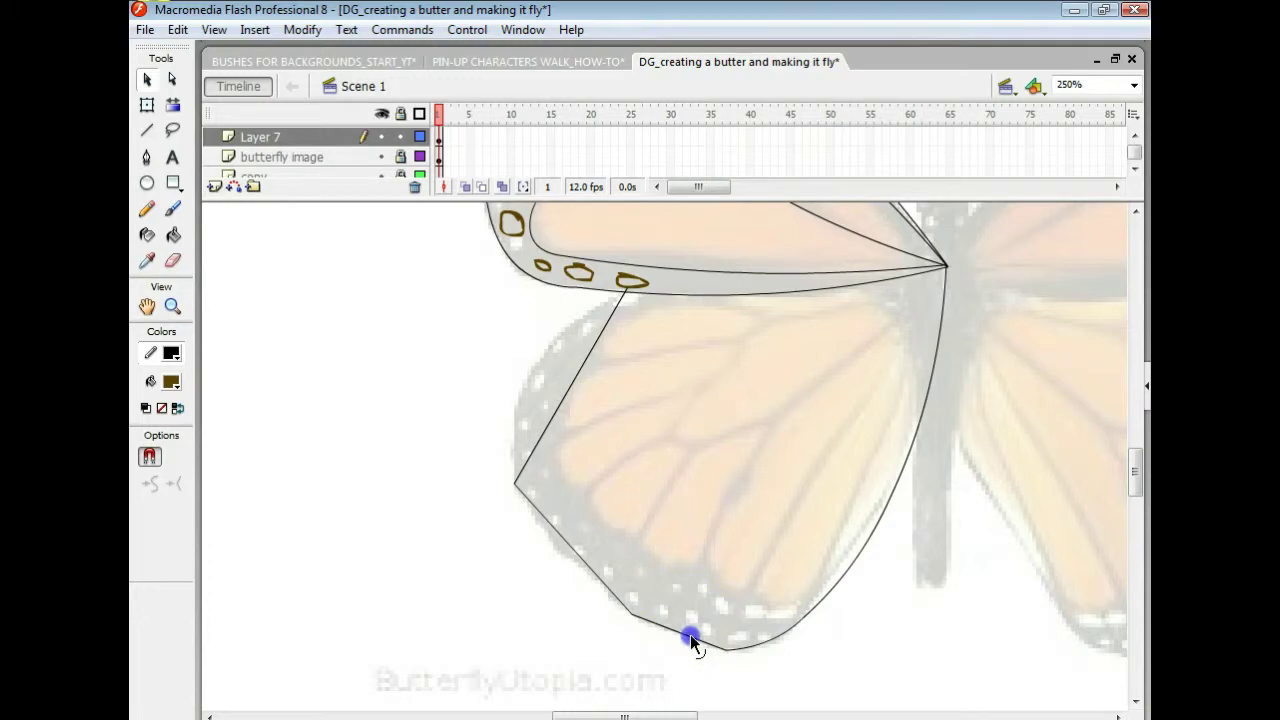
pyautogui.moveTo(692, 640); pyautogui.dragTo(689, 640)
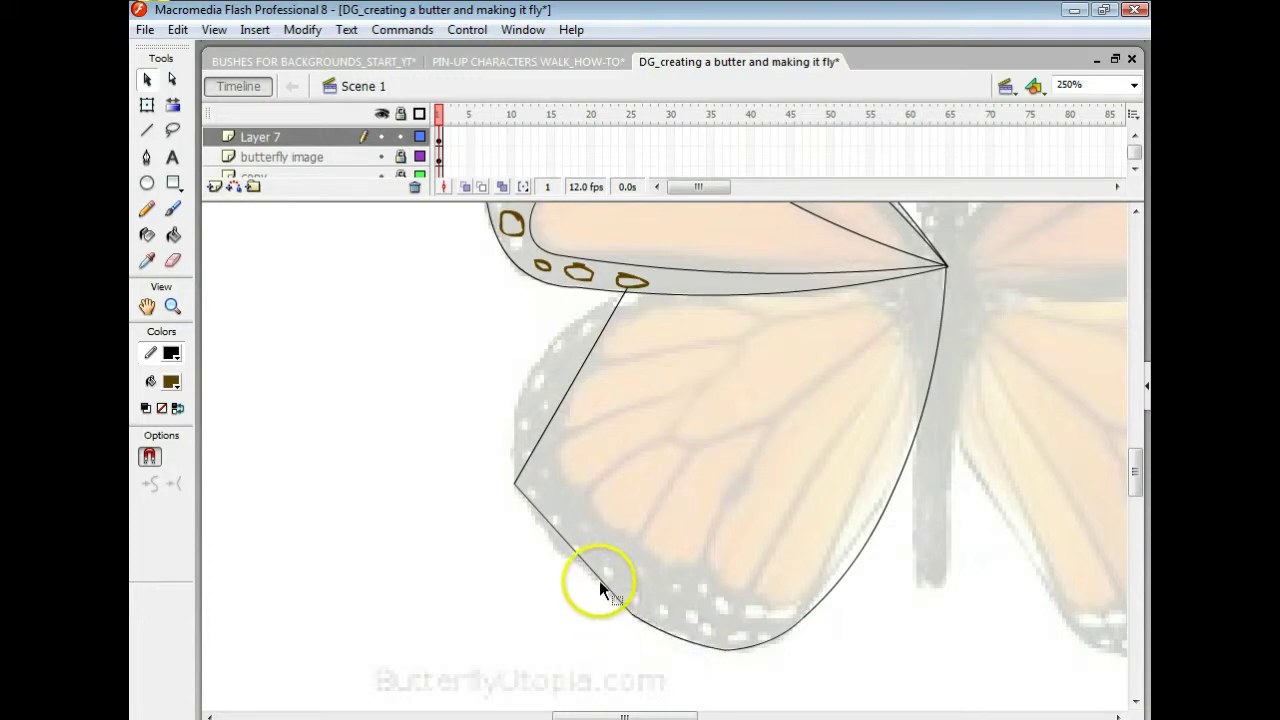
pyautogui.moveTo(599, 577); pyautogui.dragTo(589, 578)
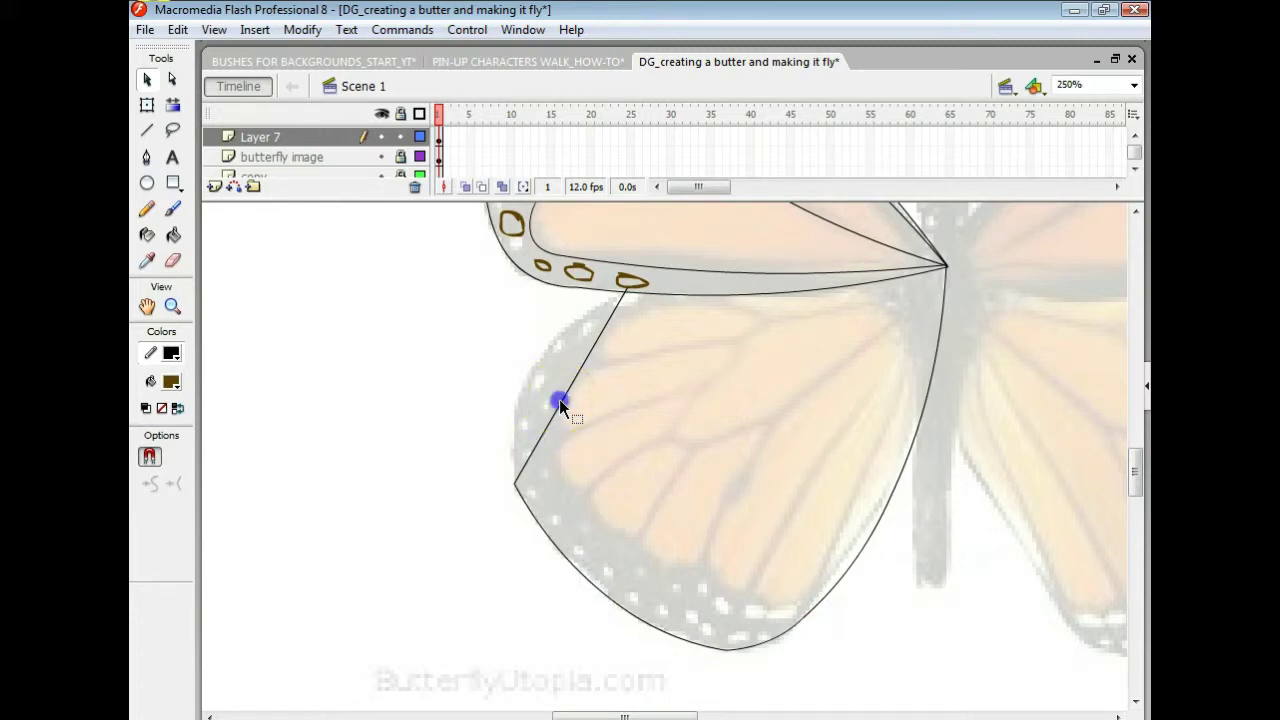
pyautogui.moveTo(560, 406); pyautogui.dragTo(515, 385)
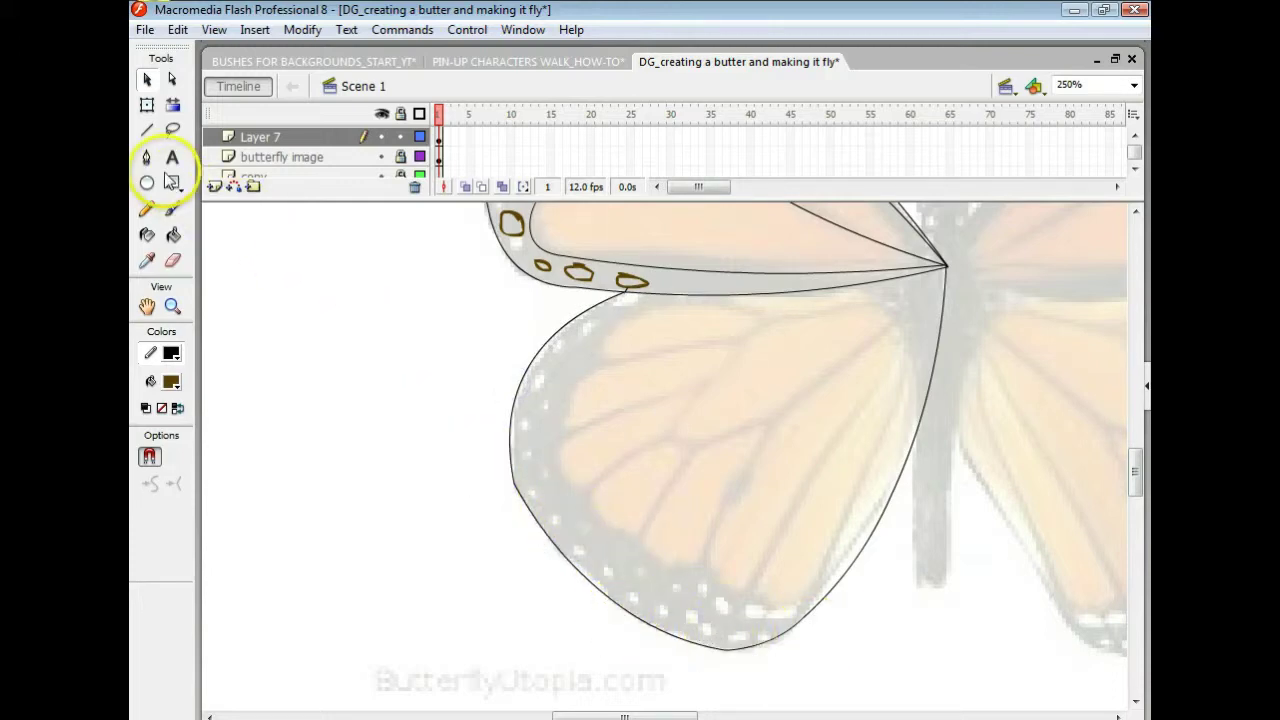
# - Draw seven short lines across the lower wing's outer edge, dividing its lower-left curve into sections
pyautogui.click(147, 131)
pyautogui.moveTo(532, 468)
pyautogui.mouseDown()
pyautogui.moveTo(499, 491)
pyautogui.moveTo(523, 523)
pyautogui.moveTo(554, 505)
pyautogui.mouseUp()
pyautogui.moveTo(552, 559); pyautogui.dragTo(583, 545)
pyautogui.moveTo(586, 598); pyautogui.dragTo(628, 571)
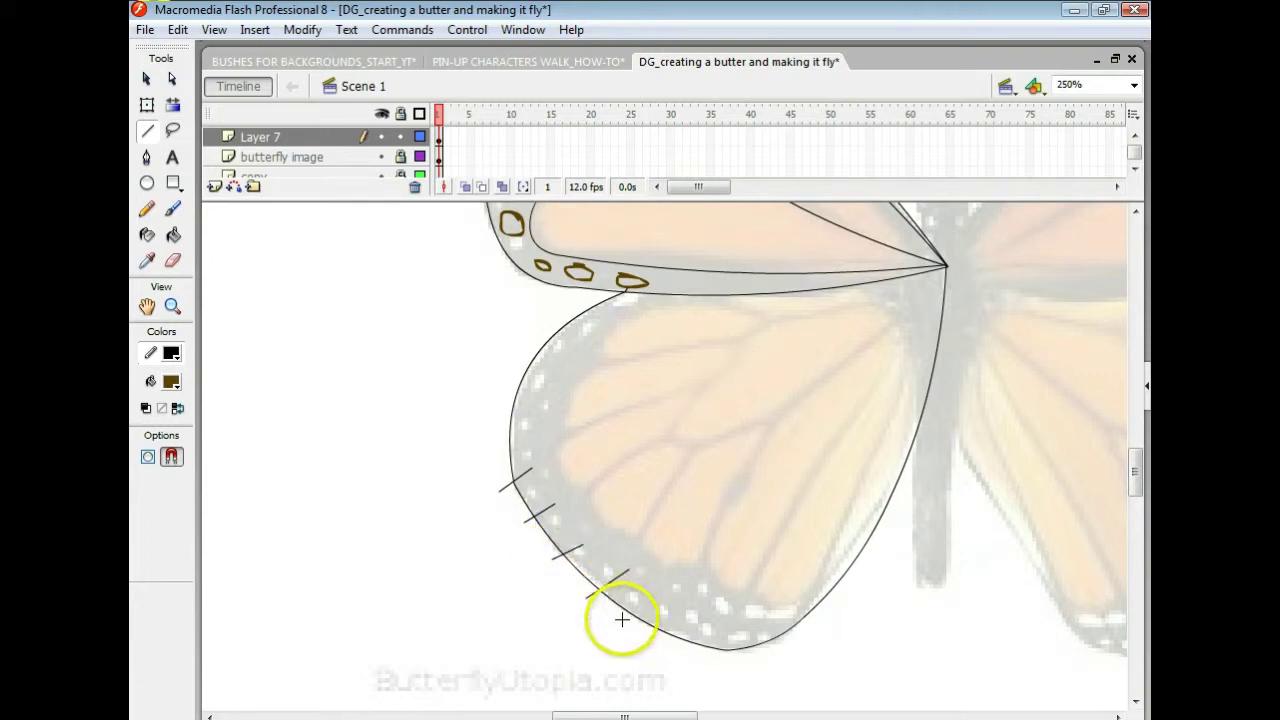
pyautogui.moveTo(638, 622); pyautogui.dragTo(654, 600)
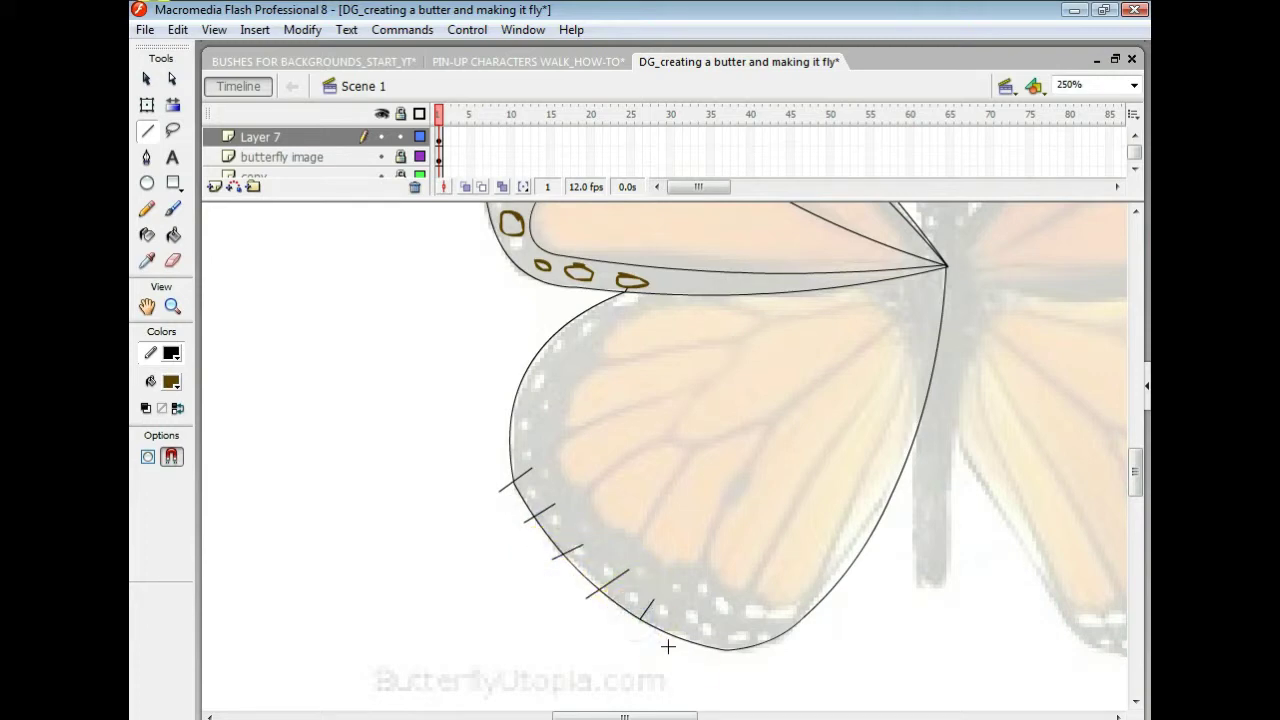
pyautogui.moveTo(680, 651)
pyautogui.mouseDown()
pyautogui.moveTo(694, 628)
pyautogui.moveTo(728, 636)
pyautogui.mouseUp()
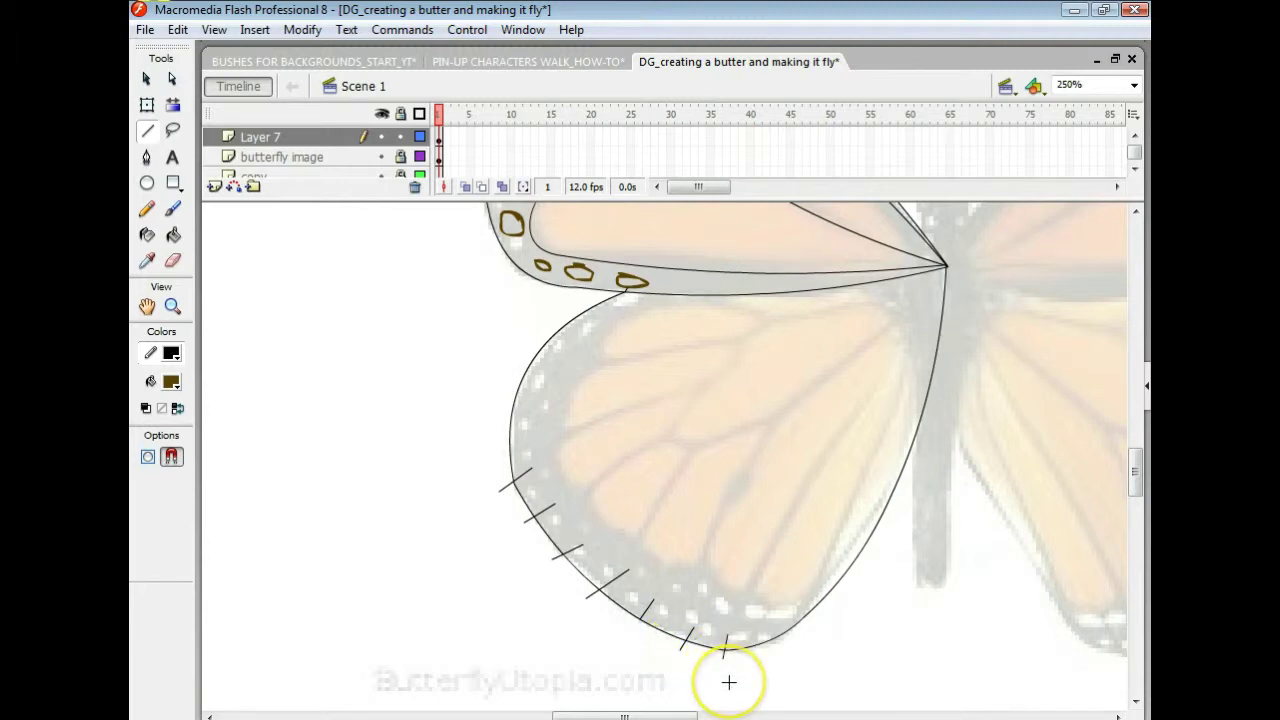
# - Bend the edge sections between the short crossing lines into a wavy, scalloped wing border
pyautogui.press('v')
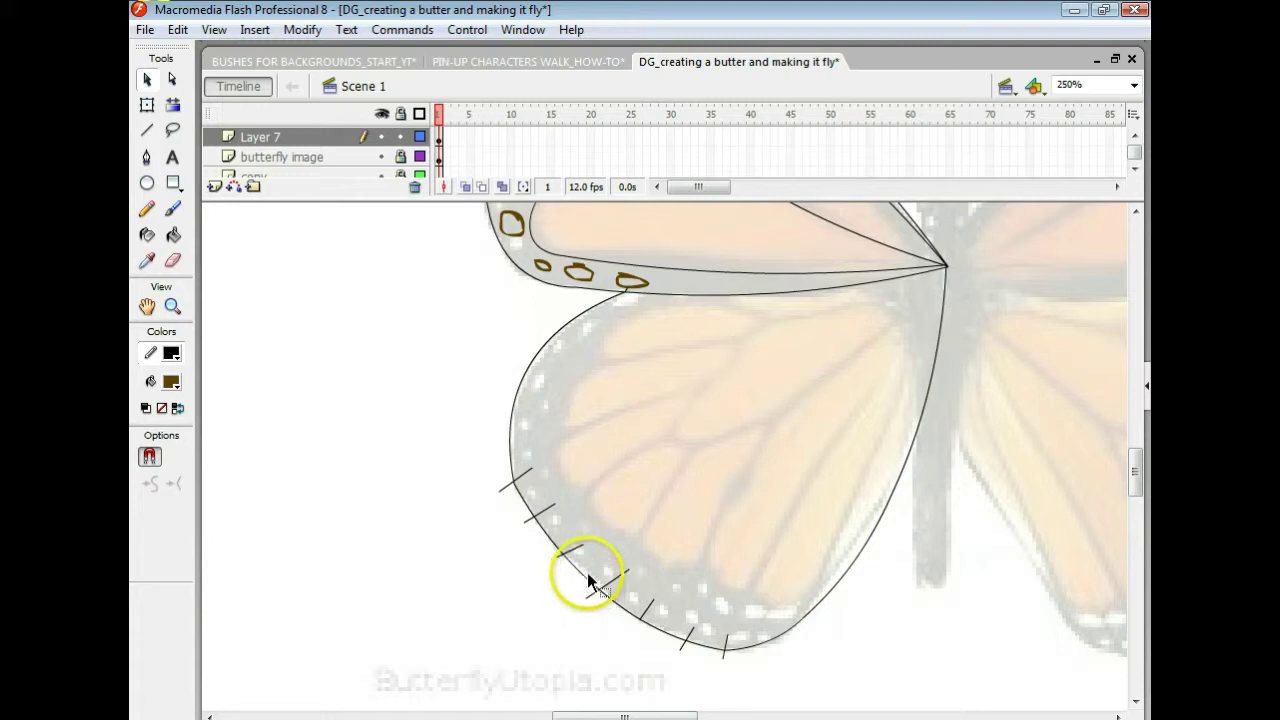
pyautogui.moveTo(587, 590); pyautogui.dragTo(527, 504)
pyautogui.moveTo(614, 607); pyautogui.dragTo(703, 650)
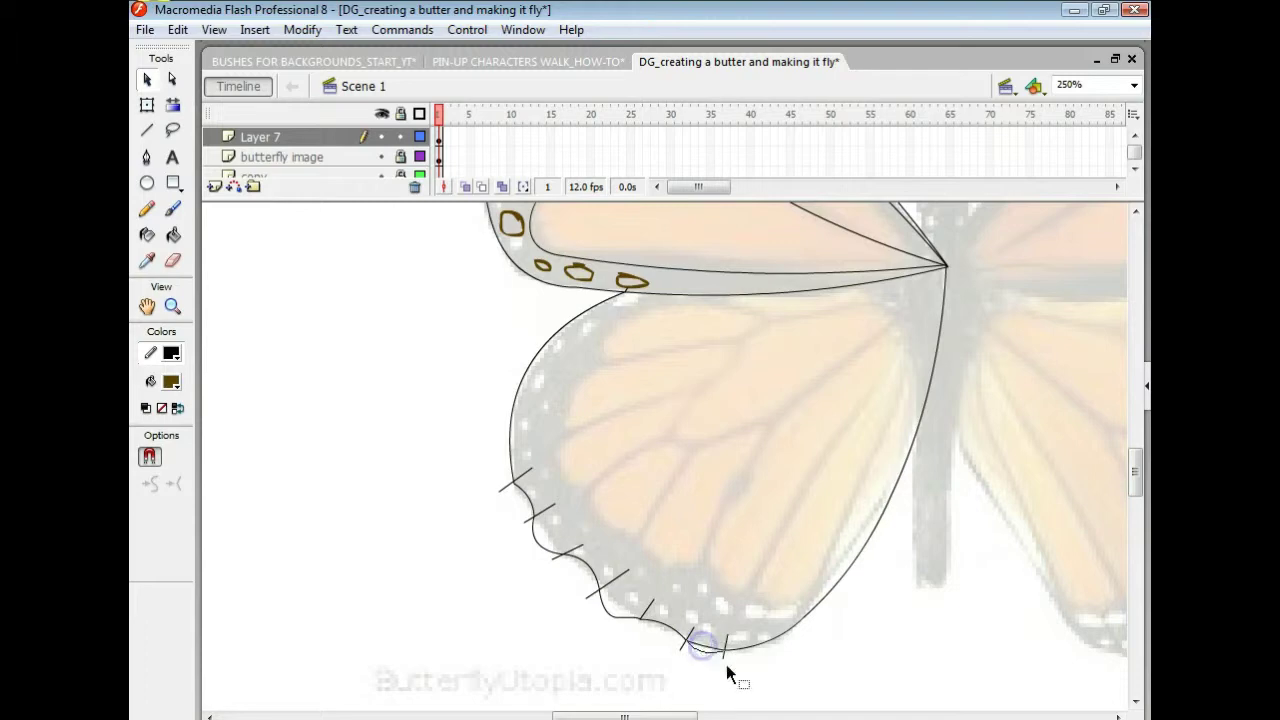
# - Delete all the short crossing lines from the scalloped edge, both outside and inside the wing outline
pyautogui.click(723, 660)
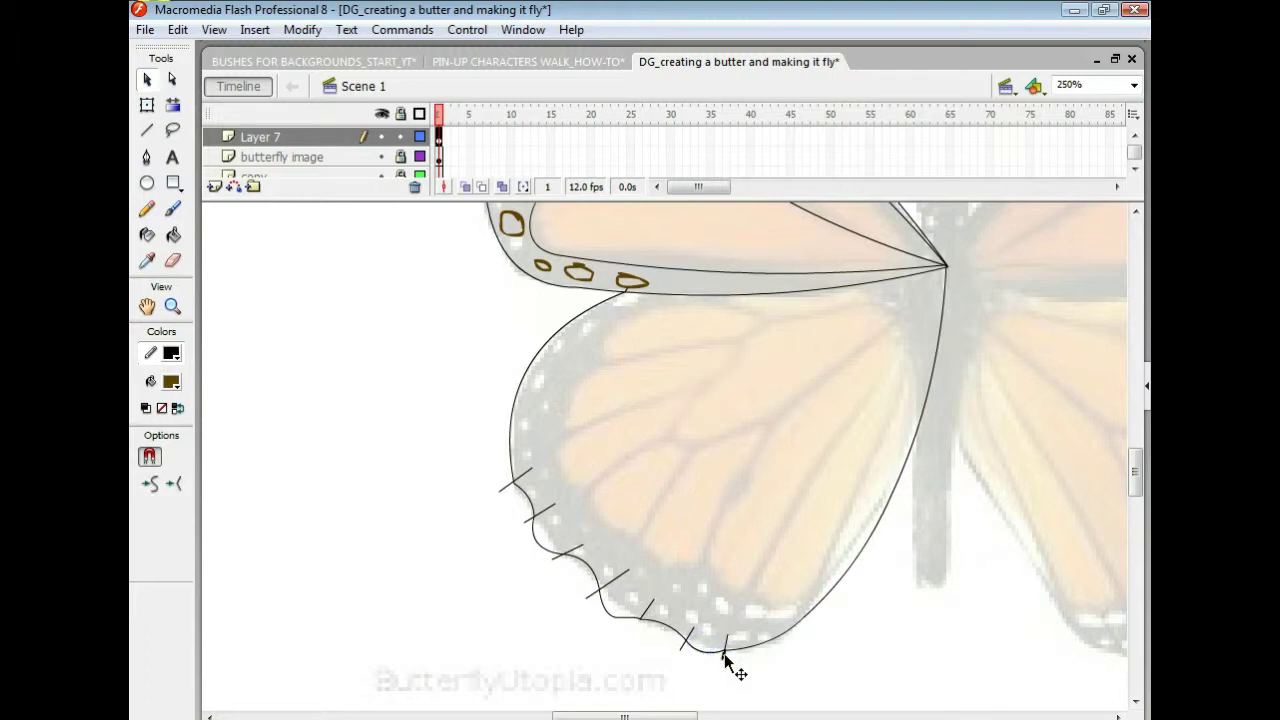
pyautogui.click(726, 640)
pyautogui.press('Delete')
pyautogui.click(708, 640)
pyautogui.click(693, 629)
pyautogui.press('Delete')
pyautogui.click(682, 648)
pyautogui.moveTo(680, 647); pyautogui.dragTo(648, 605)
pyautogui.click(651, 603)
pyautogui.click(653, 600)
pyautogui.press('Delete')
pyautogui.click(622, 576)
pyautogui.click(605, 594)
pyautogui.press('Delete')
pyautogui.click(592, 596)
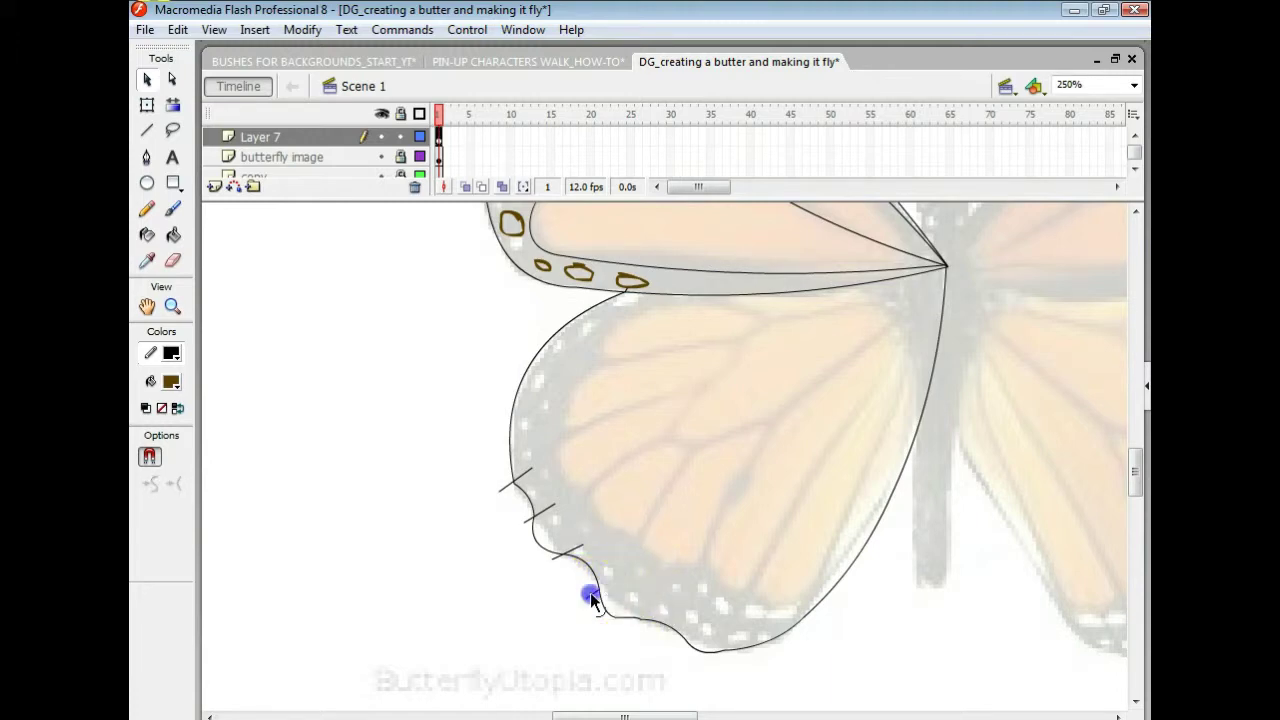
pyautogui.press('Delete')
pyautogui.click(578, 556)
pyautogui.press('Delete')
pyautogui.click(556, 560)
pyautogui.click(557, 553)
pyautogui.press('Delete')
pyautogui.click(547, 515)
pyautogui.click(540, 516)
pyautogui.press('Delete')
pyautogui.click(500, 505)
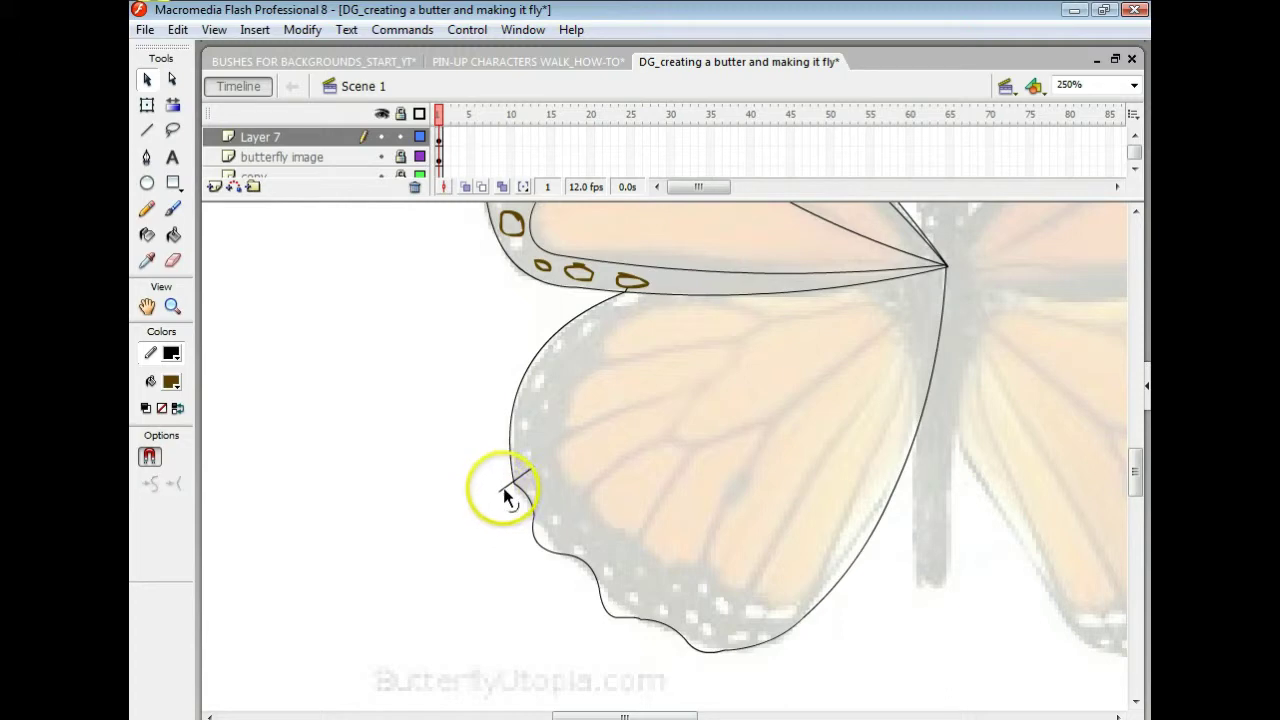
pyautogui.click(506, 487)
pyautogui.press('Delete')
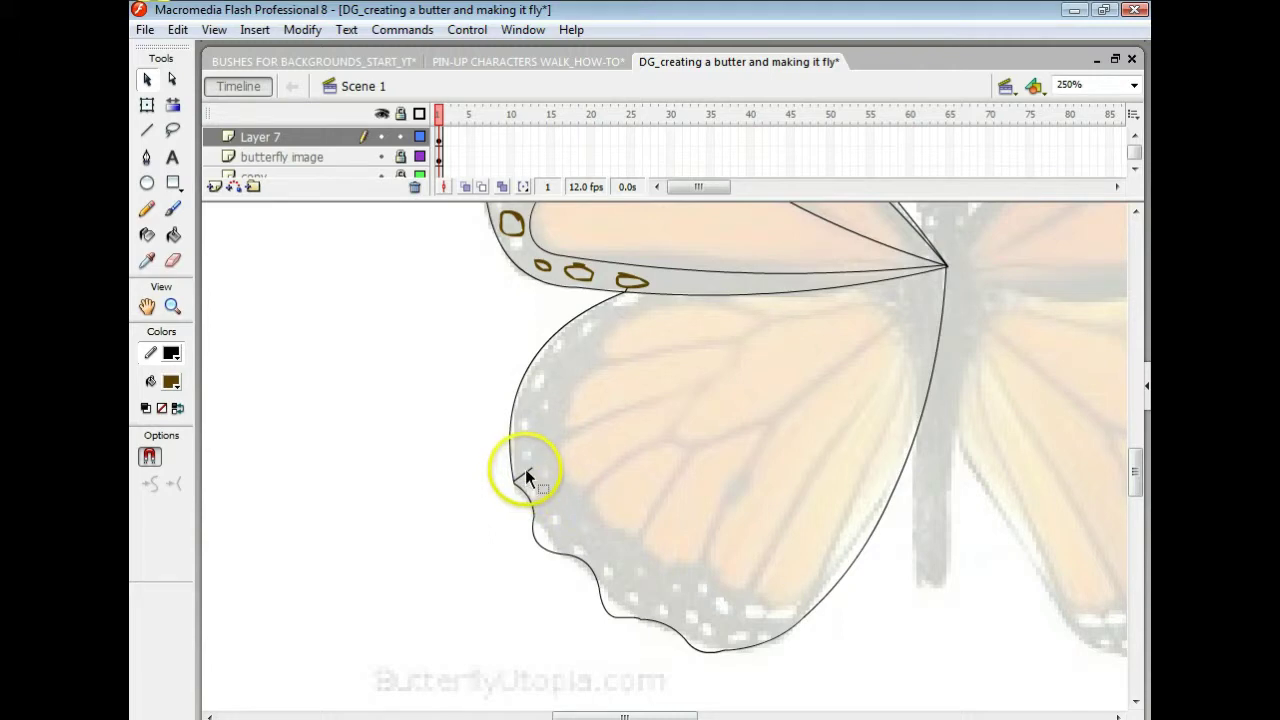
pyautogui.click(527, 472)
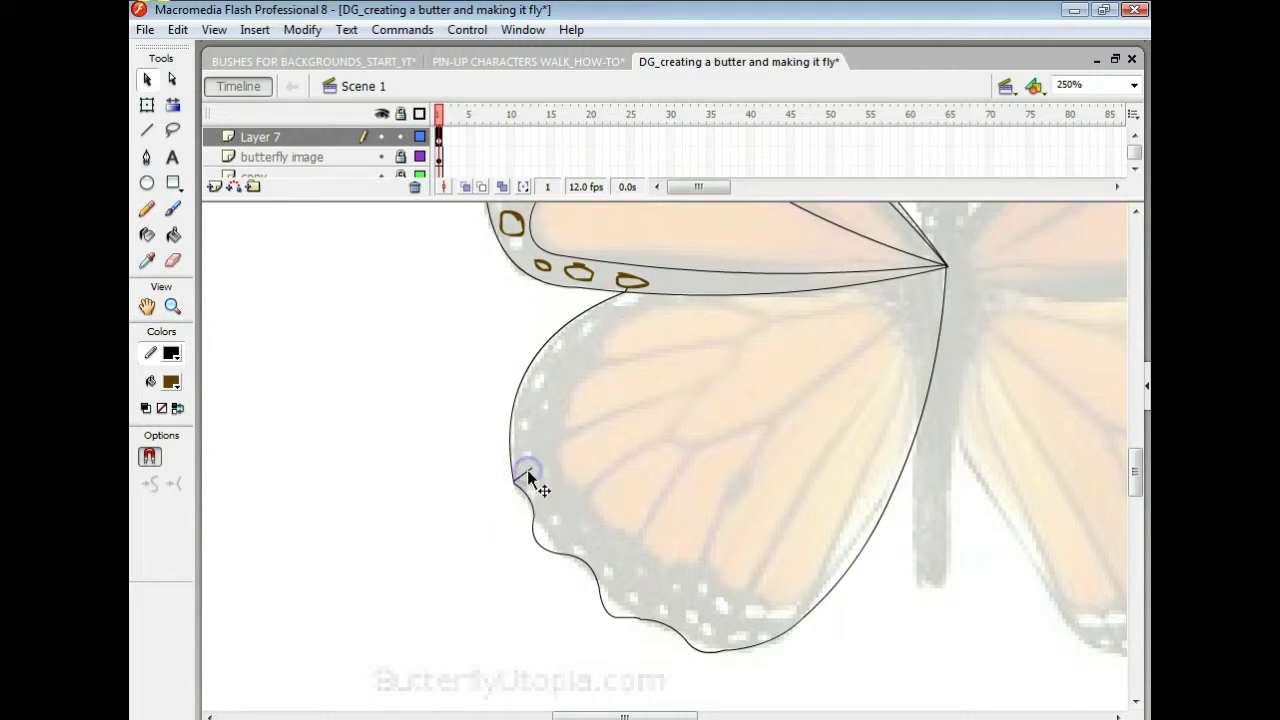
pyautogui.press('Delete')
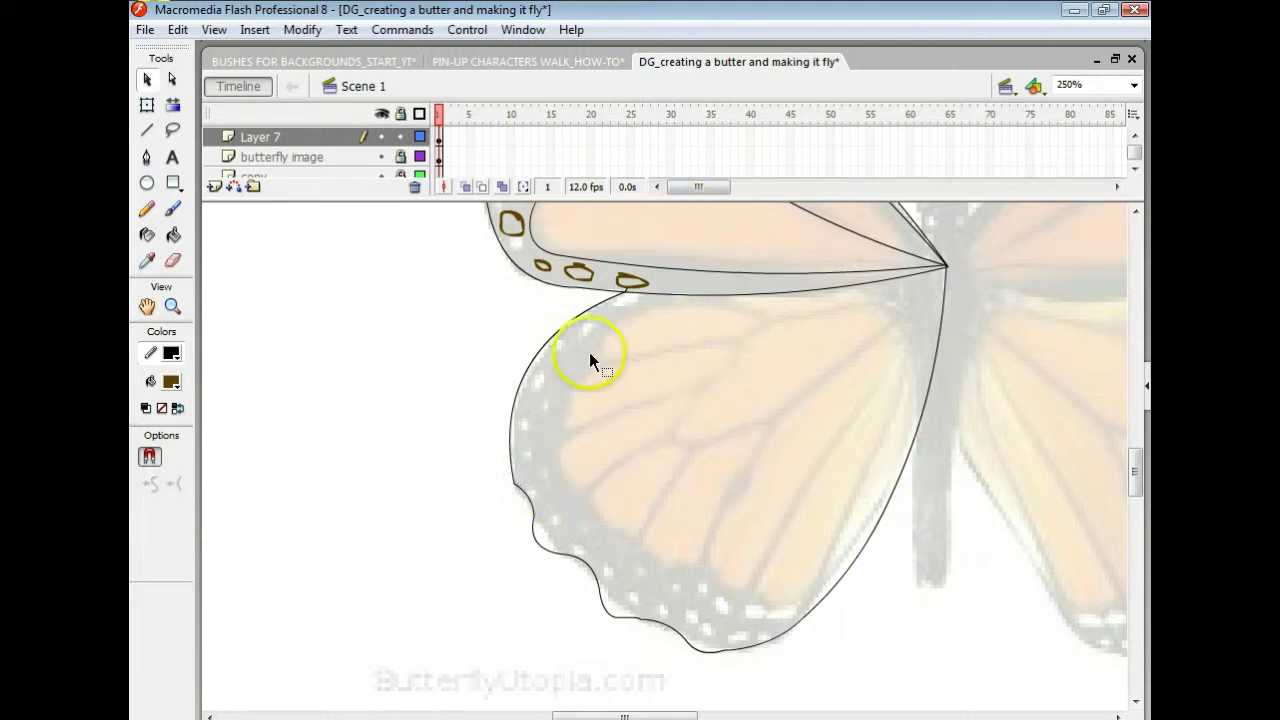
# - Trace the lower wing's central cell from the wing joint and the uppermost outer cell beside it with straight lines
pyautogui.click(150, 131)
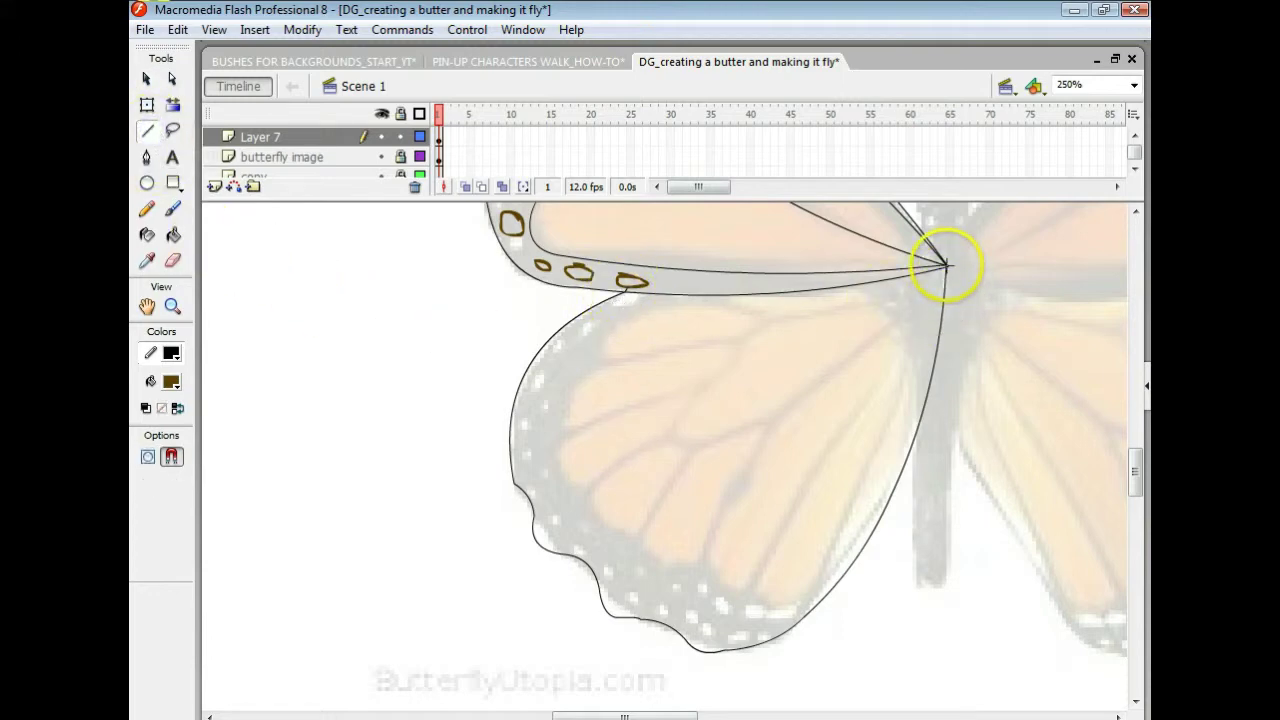
pyautogui.moveTo(946, 265)
pyautogui.mouseDown()
pyautogui.moveTo(784, 417)
pyautogui.moveTo(694, 451)
pyautogui.moveTo(669, 442)
pyautogui.moveTo(700, 383)
pyautogui.moveTo(768, 322)
pyautogui.moveTo(954, 263)
pyautogui.mouseUp()
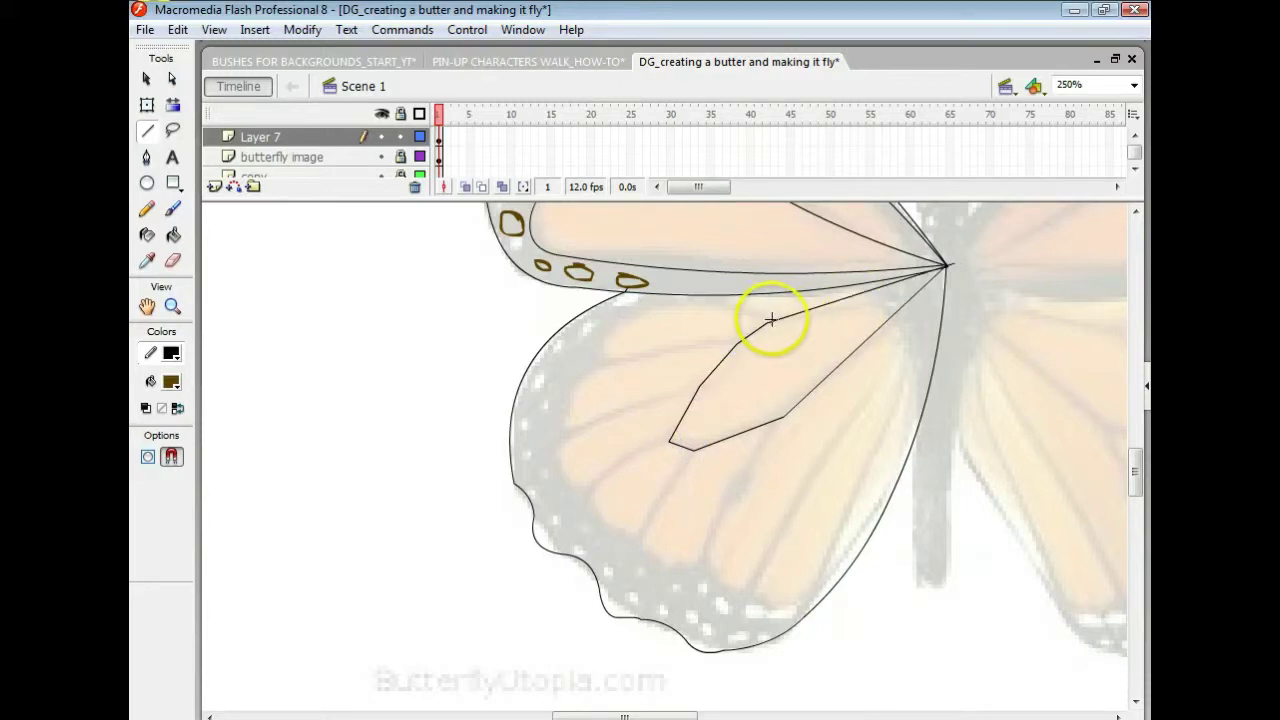
pyautogui.moveTo(771, 320); pyautogui.dragTo(687, 294)
pyautogui.moveTo(687, 294); pyautogui.dragTo(611, 352)
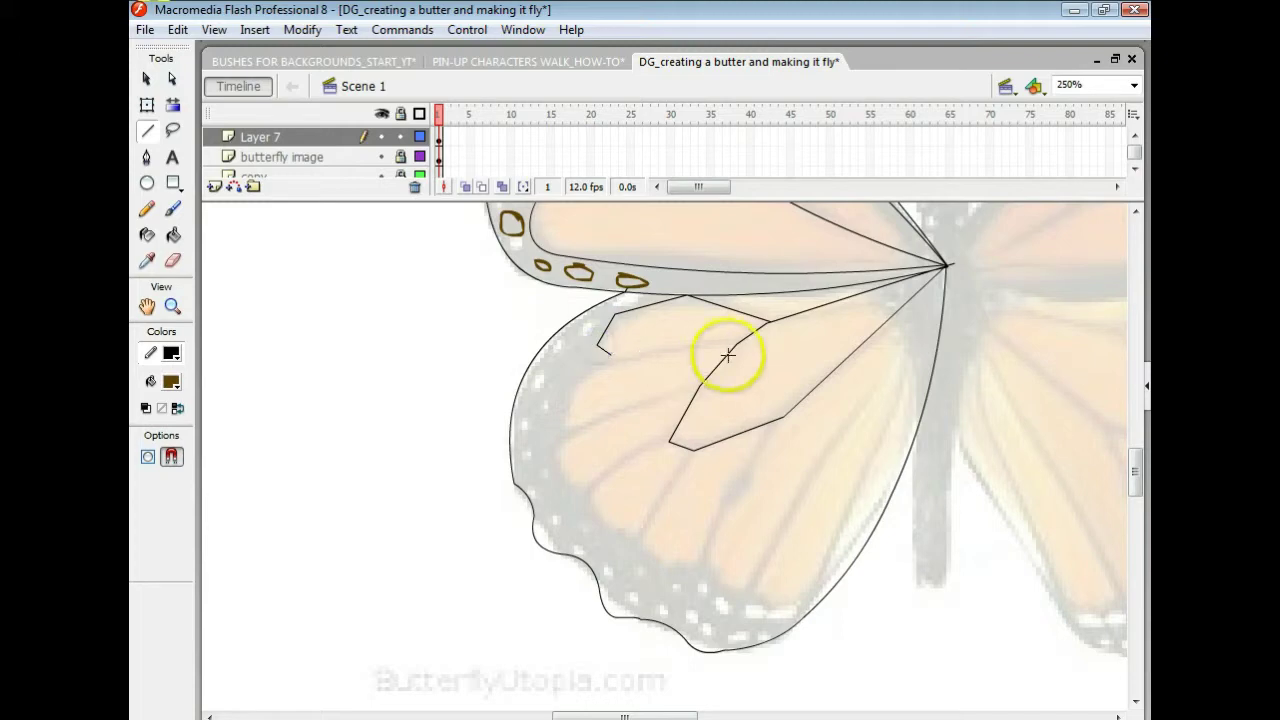
# - Trace the next four outer cells with straight lines, starting each from a corner of the central cell
pyautogui.moveTo(738, 344)
pyautogui.mouseDown()
pyautogui.moveTo(588, 375)
pyautogui.moveTo(566, 400)
pyautogui.moveTo(585, 427)
pyautogui.mouseUp()
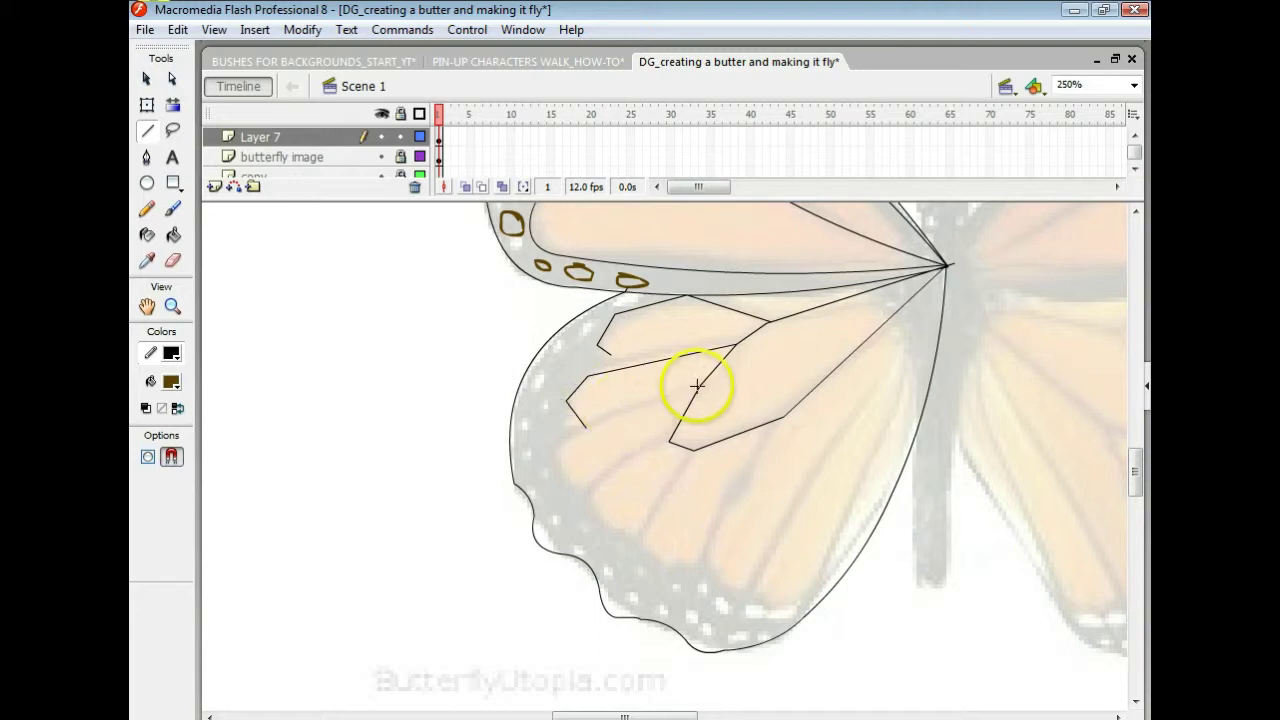
pyautogui.moveTo(701, 388)
pyautogui.mouseDown()
pyautogui.moveTo(564, 443)
pyautogui.moveTo(556, 476)
pyautogui.moveTo(585, 485)
pyautogui.mouseUp()
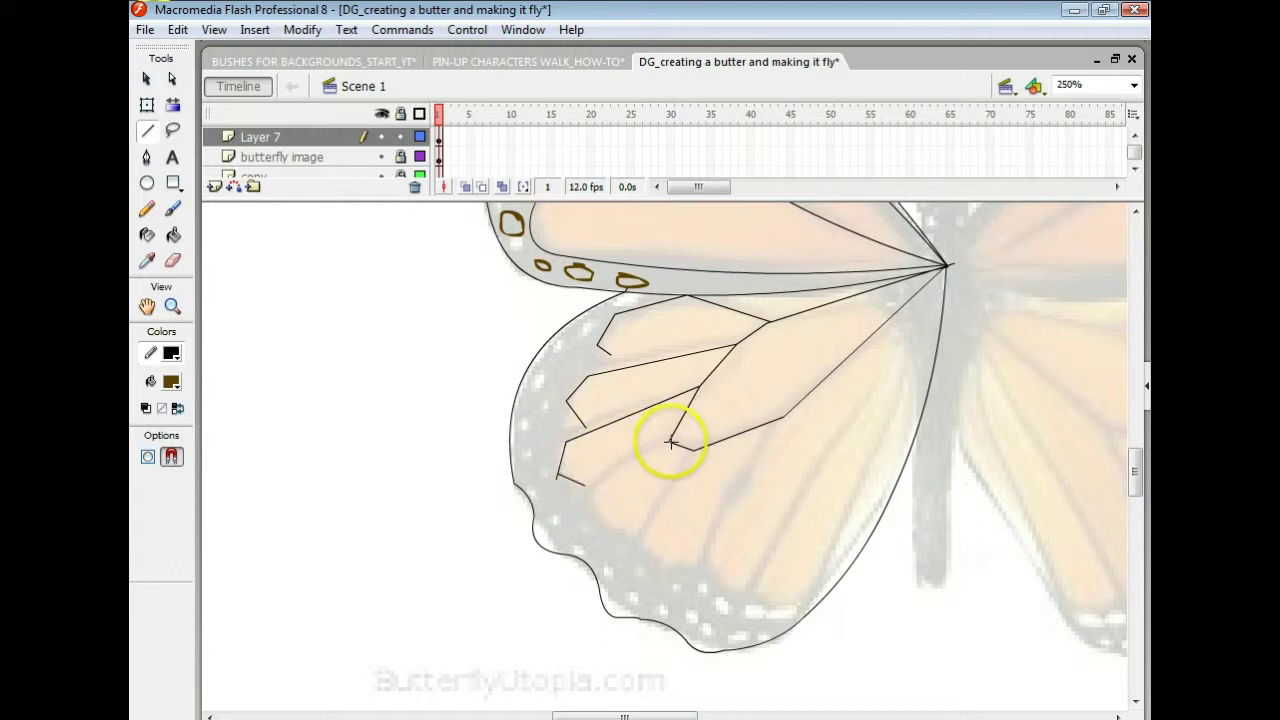
pyautogui.moveTo(669, 439); pyautogui.dragTo(637, 540)
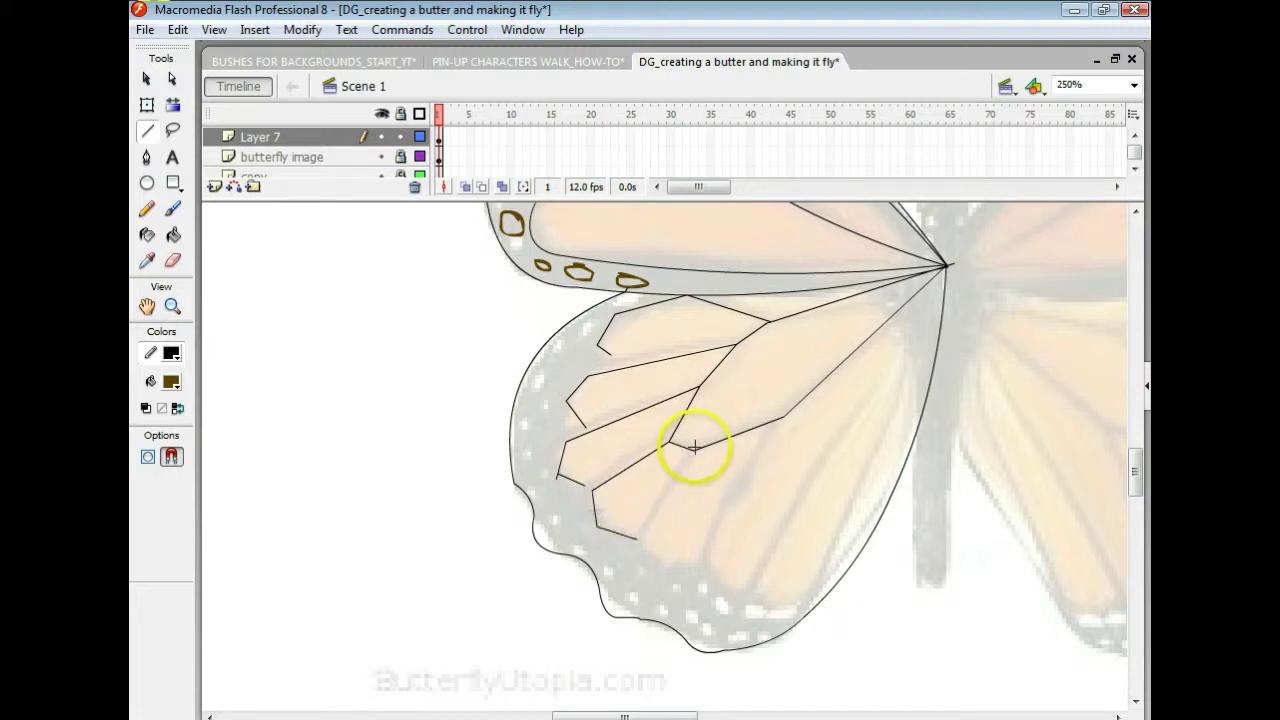
pyautogui.moveTo(696, 450)
pyautogui.mouseDown()
pyautogui.moveTo(643, 545)
pyautogui.moveTo(659, 573)
pyautogui.moveTo(705, 560)
pyautogui.mouseUp()
pyautogui.click(659, 573)
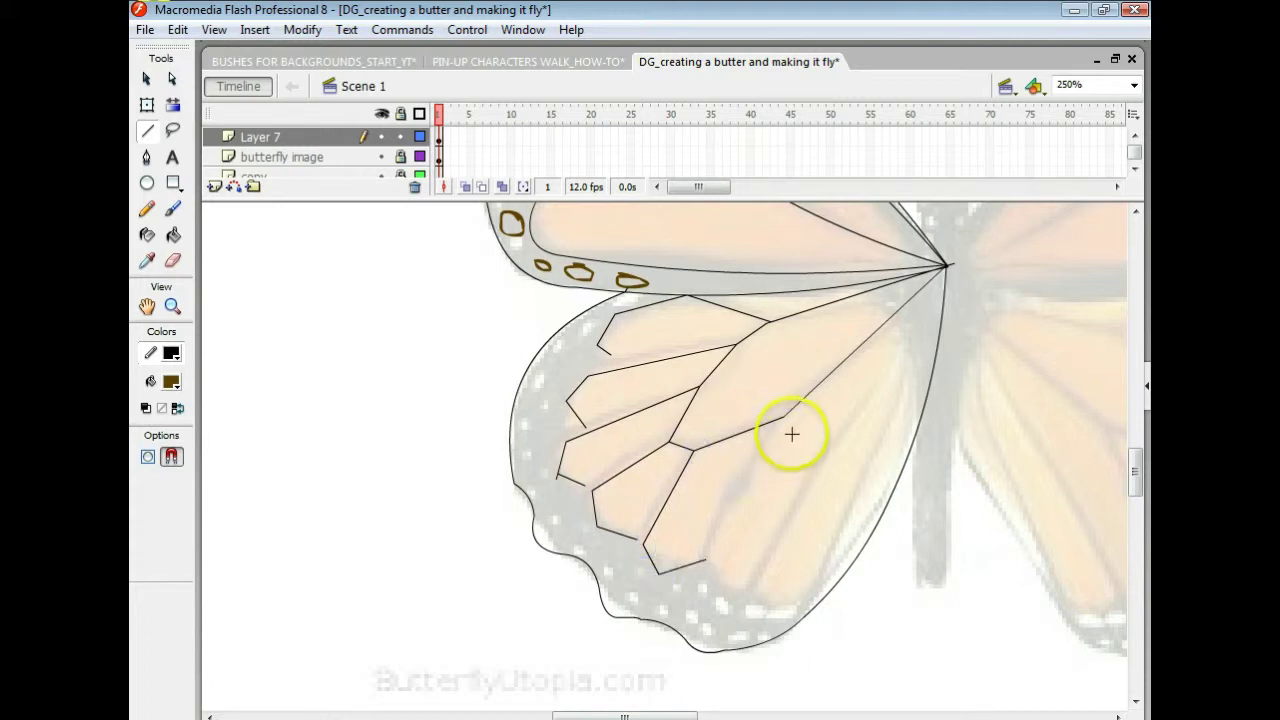
# - Trace the two long cells near the body up to the wing joint, and add a short line across their shared edge
pyautogui.moveTo(785, 415)
pyautogui.mouseDown()
pyautogui.moveTo(708, 568)
pyautogui.moveTo(728, 594)
pyautogui.moveTo(753, 593)
pyautogui.moveTo(772, 565)
pyautogui.moveTo(949, 257)
pyautogui.mouseUp()
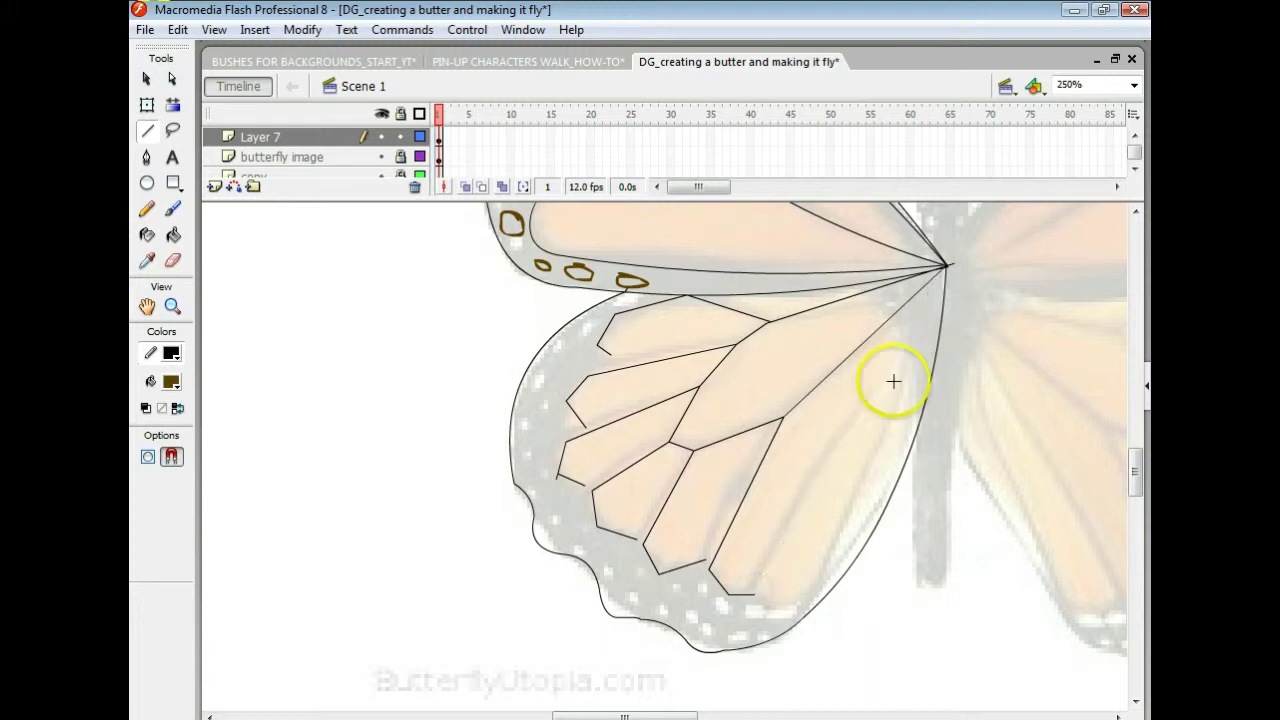
pyautogui.moveTo(841, 407); pyautogui.dragTo(857, 425)
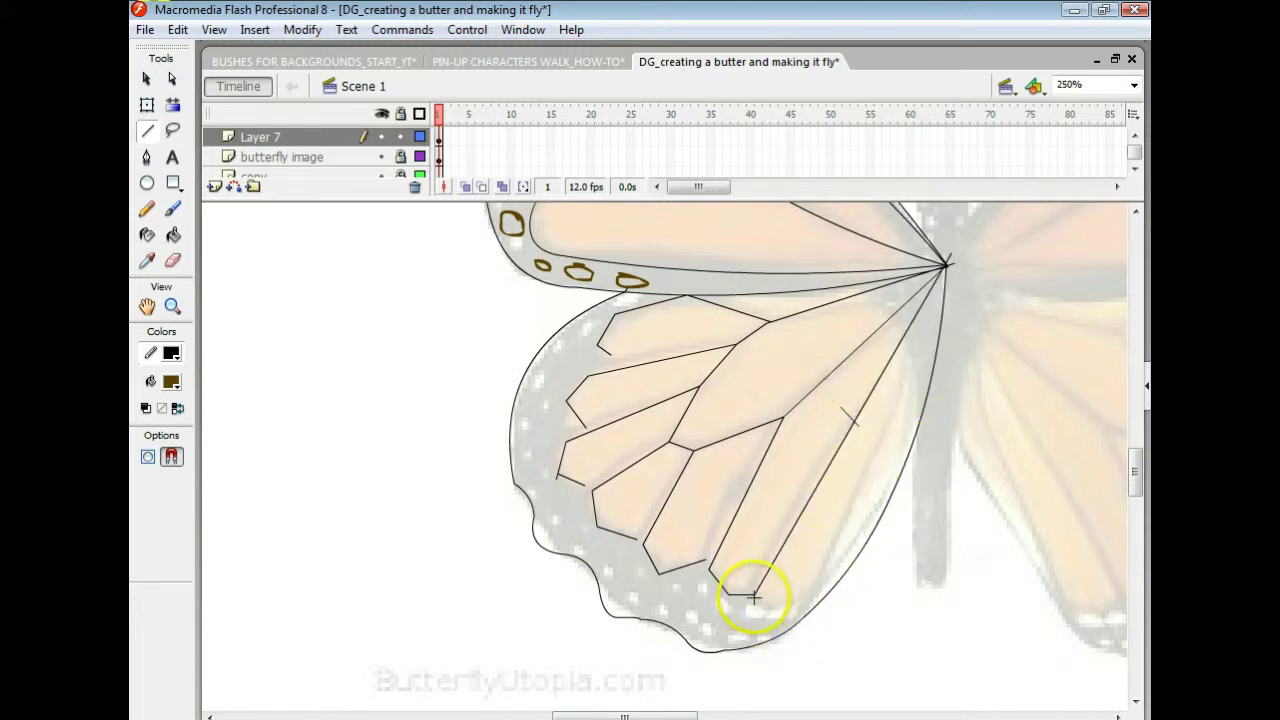
pyautogui.moveTo(754, 591); pyautogui.dragTo(950, 257)
# - Draw a line from the last cell's lower tip to the wing's inner edge and delete the part overhanging the outline
pyautogui.moveTo(808, 604); pyautogui.dragTo(919, 463)
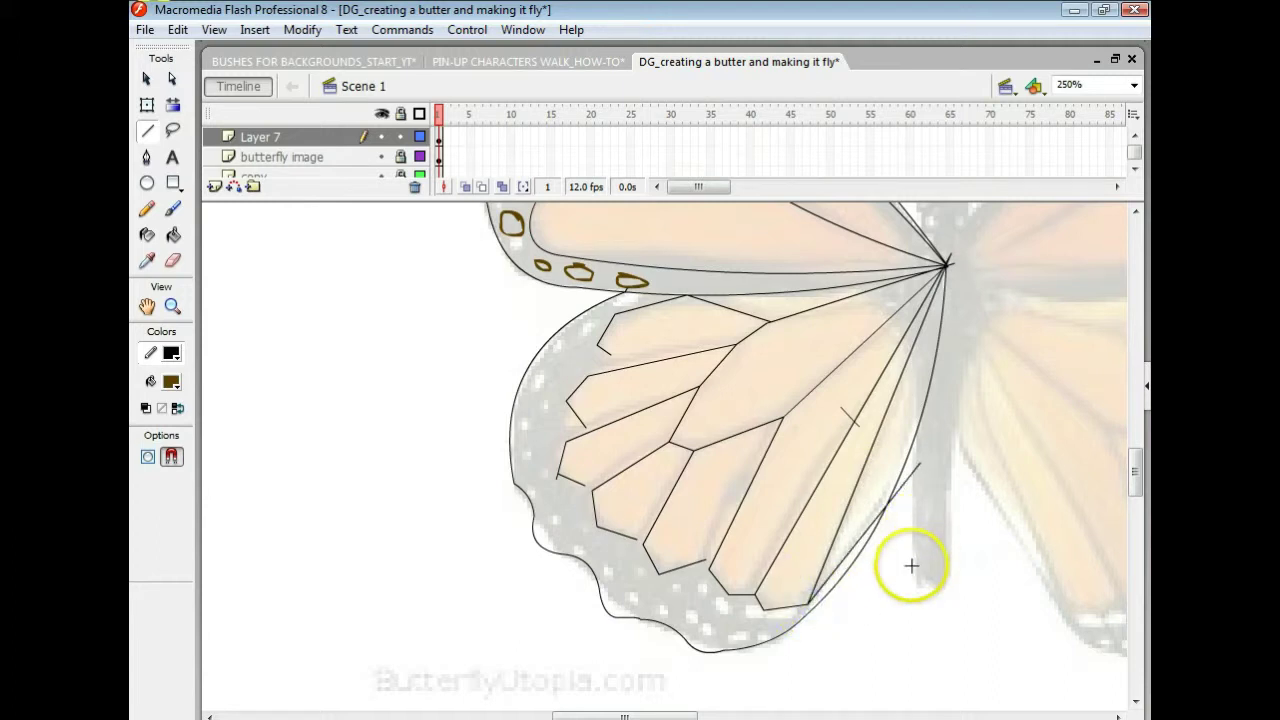
pyautogui.press('v')
pyautogui.click(896, 491)
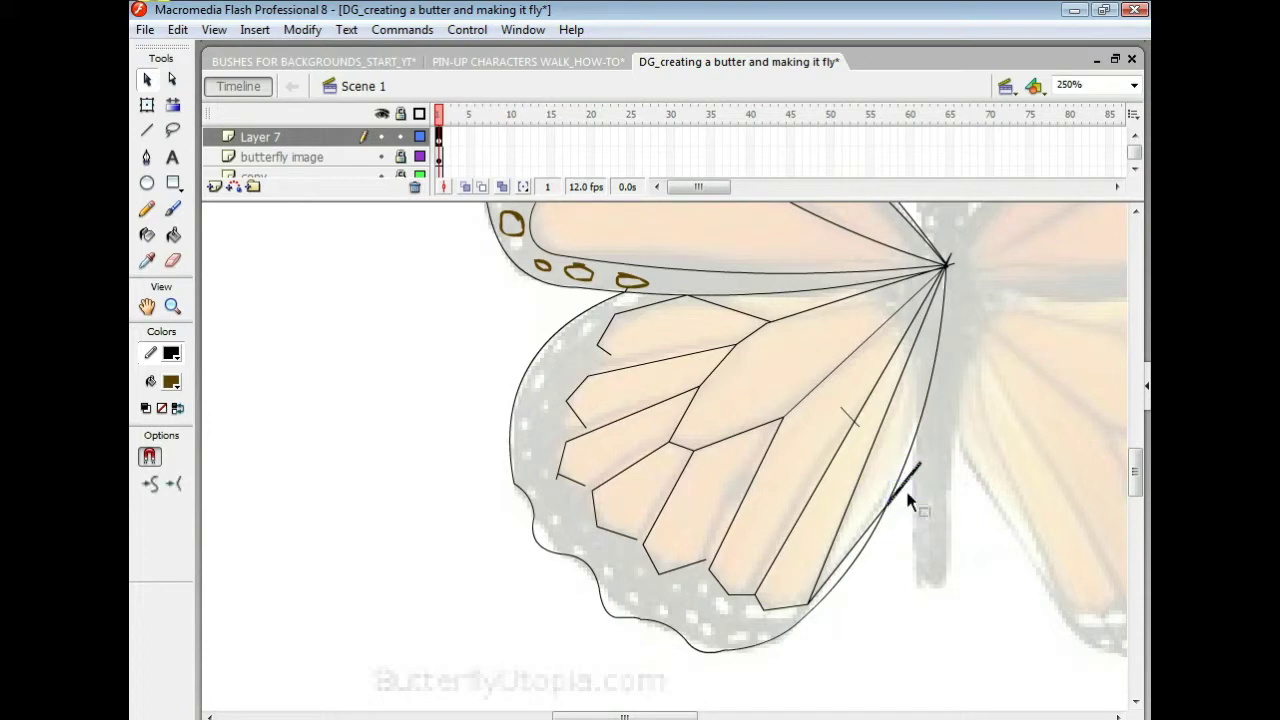
pyautogui.press('Delete')
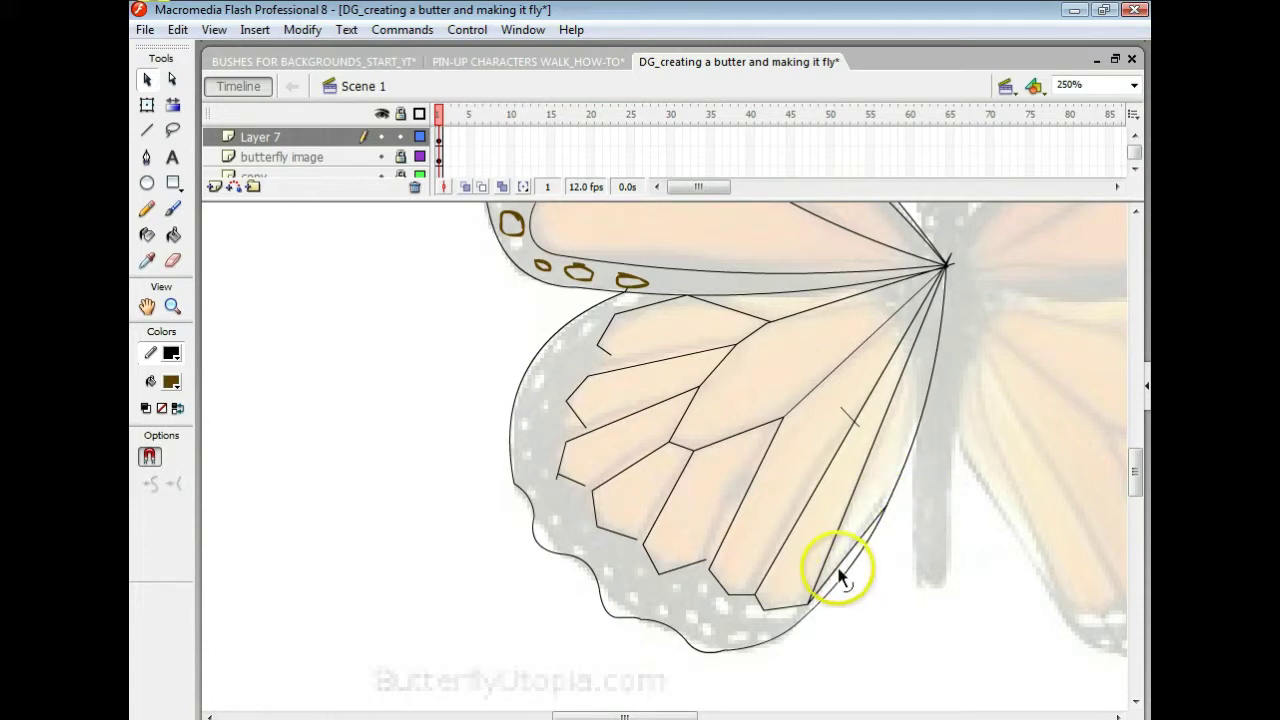
# - Round the lower tips of the two long cells near the body and bend their shared edge to follow the reference vein
pyautogui.moveTo(840, 577); pyautogui.dragTo(840, 570)
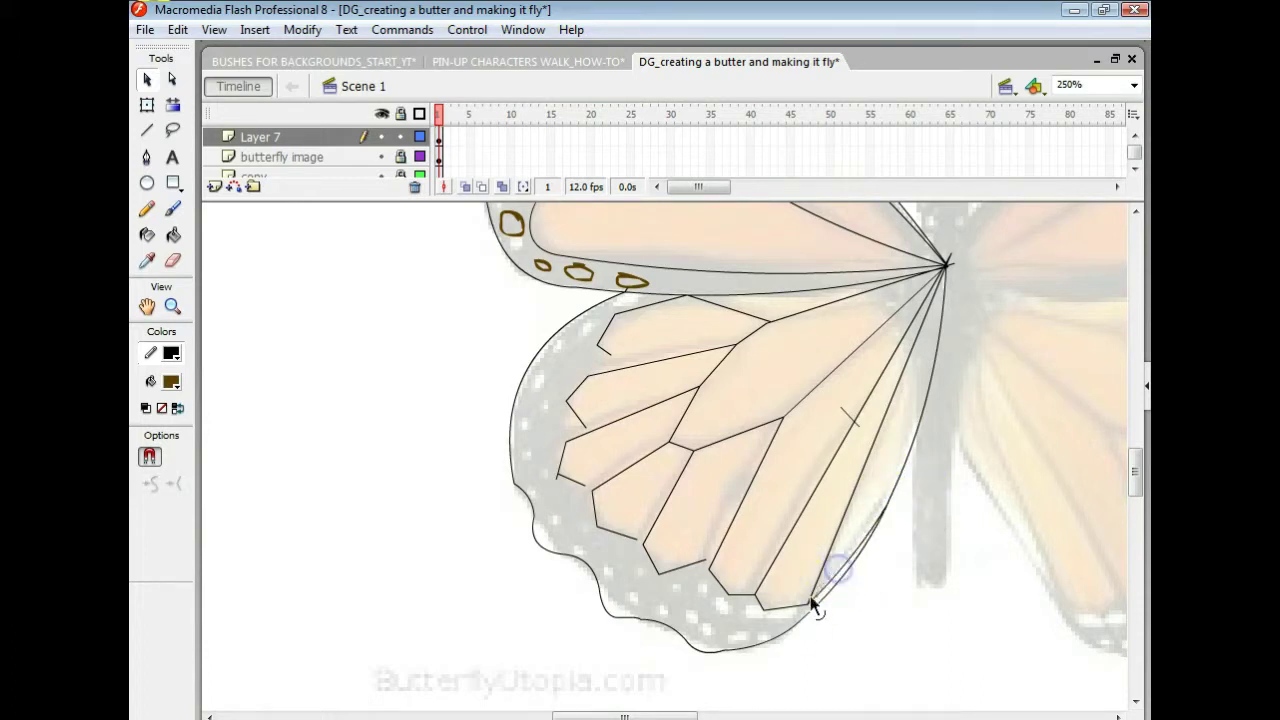
pyautogui.moveTo(790, 606); pyautogui.dragTo(790, 608)
pyautogui.moveTo(737, 606); pyautogui.dragTo(763, 613)
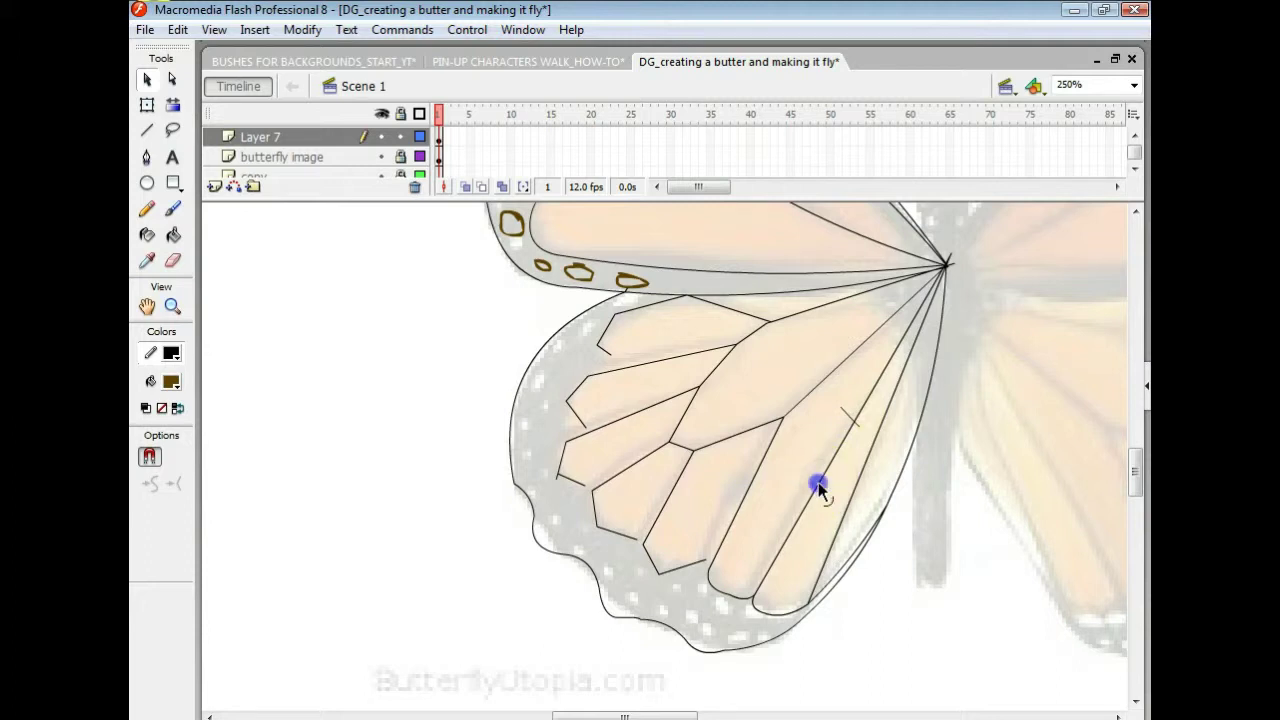
pyautogui.moveTo(818, 487); pyautogui.dragTo(858, 432)
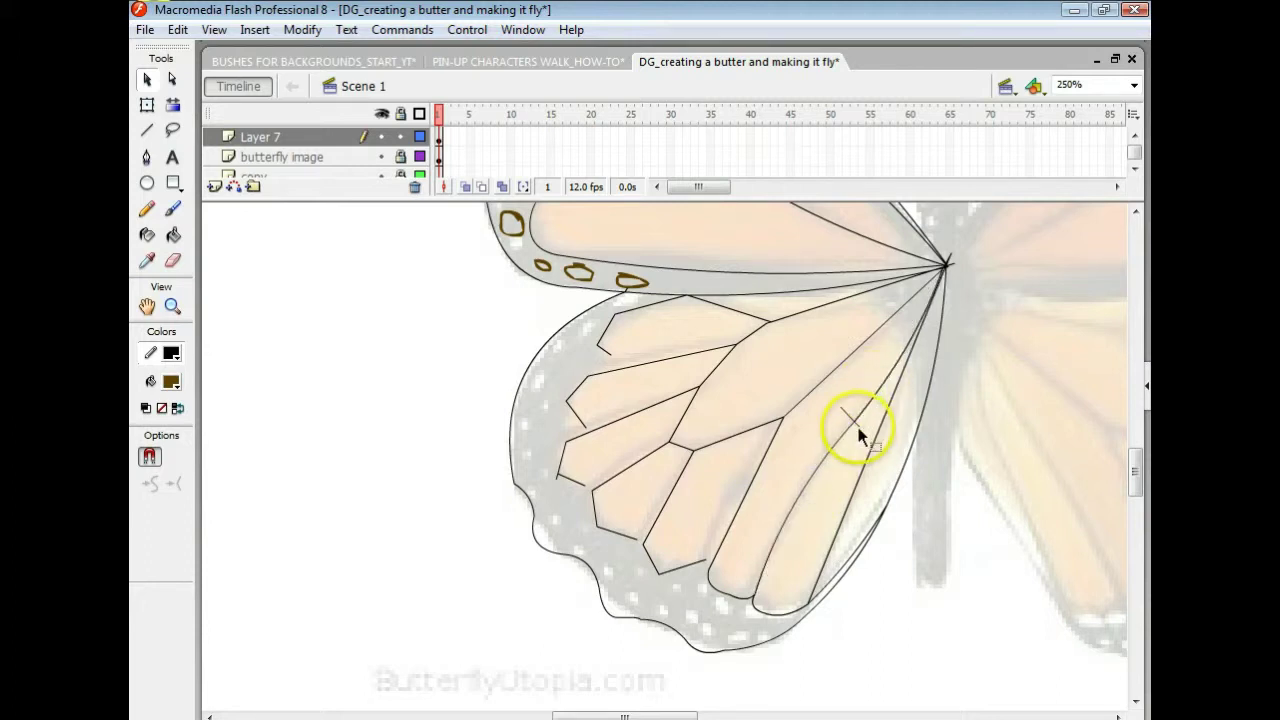
# - Delete the short line crossing the shared edge of the two long cells
pyautogui.click(858, 425)
pyautogui.click(858, 425)
pyautogui.moveTo(851, 433); pyautogui.dragTo(848, 416)
pyautogui.click(848, 412)
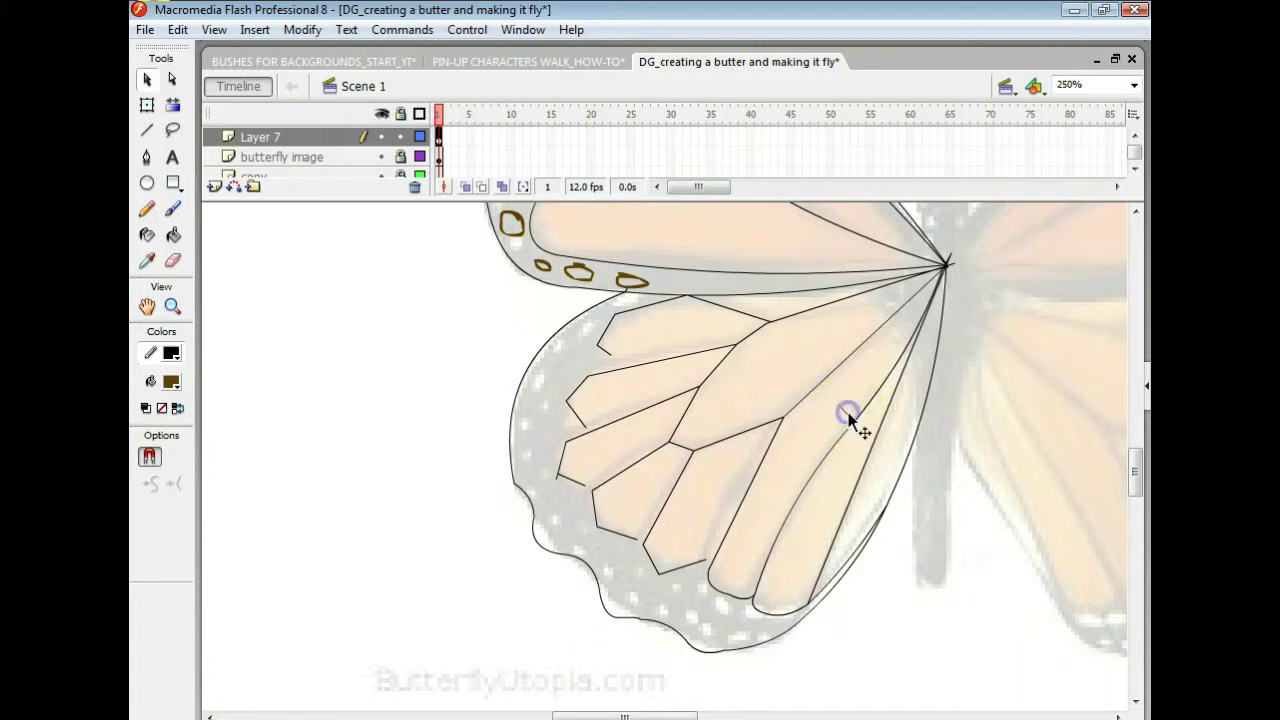
pyautogui.press('Delete')
# - Curve the long sides of the lower wing's middle outer cells and round the fifth outer cell's tip
pyautogui.moveTo(770, 493); pyautogui.dragTo(685, 561)
pyautogui.moveTo(700, 556); pyautogui.dragTo(620, 420)
pyautogui.click(632, 466)
pyautogui.click(648, 372)
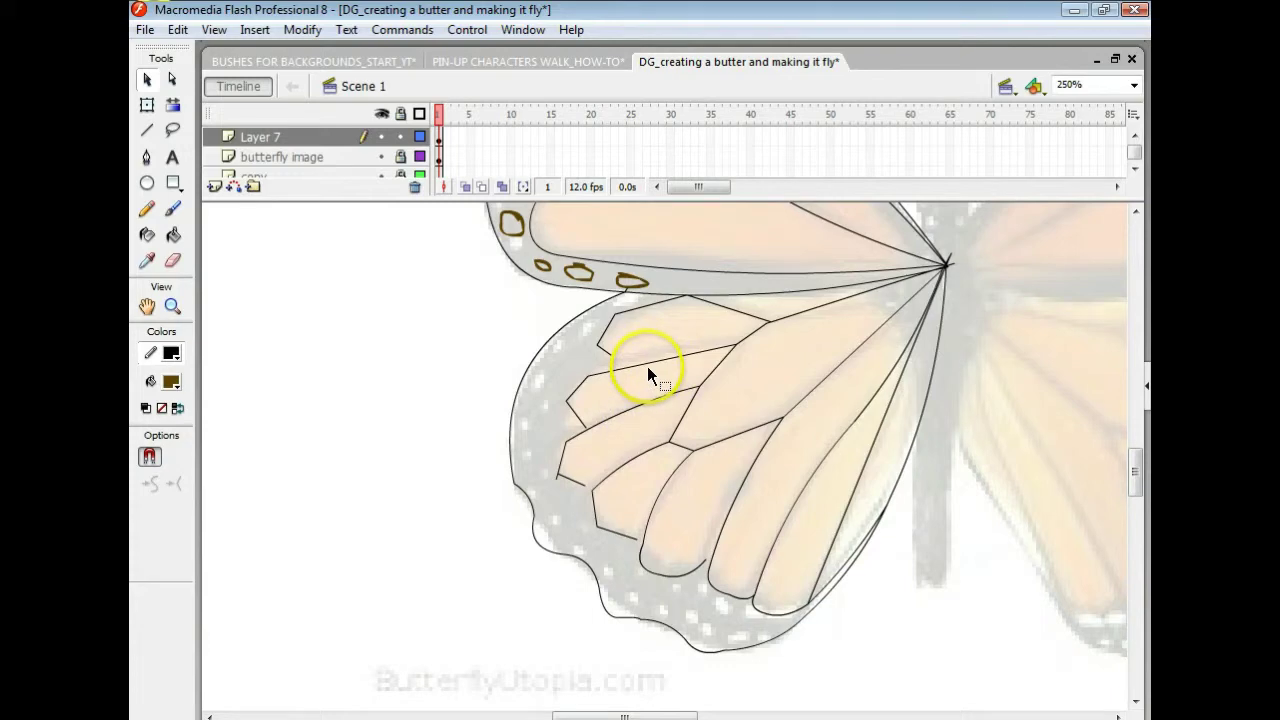
# - Bend the edges of the upper outer cells into curves and round the uppermost cell's outer tip
pyautogui.moveTo(647, 365); pyautogui.dragTo(648, 363)
pyautogui.click(734, 309)
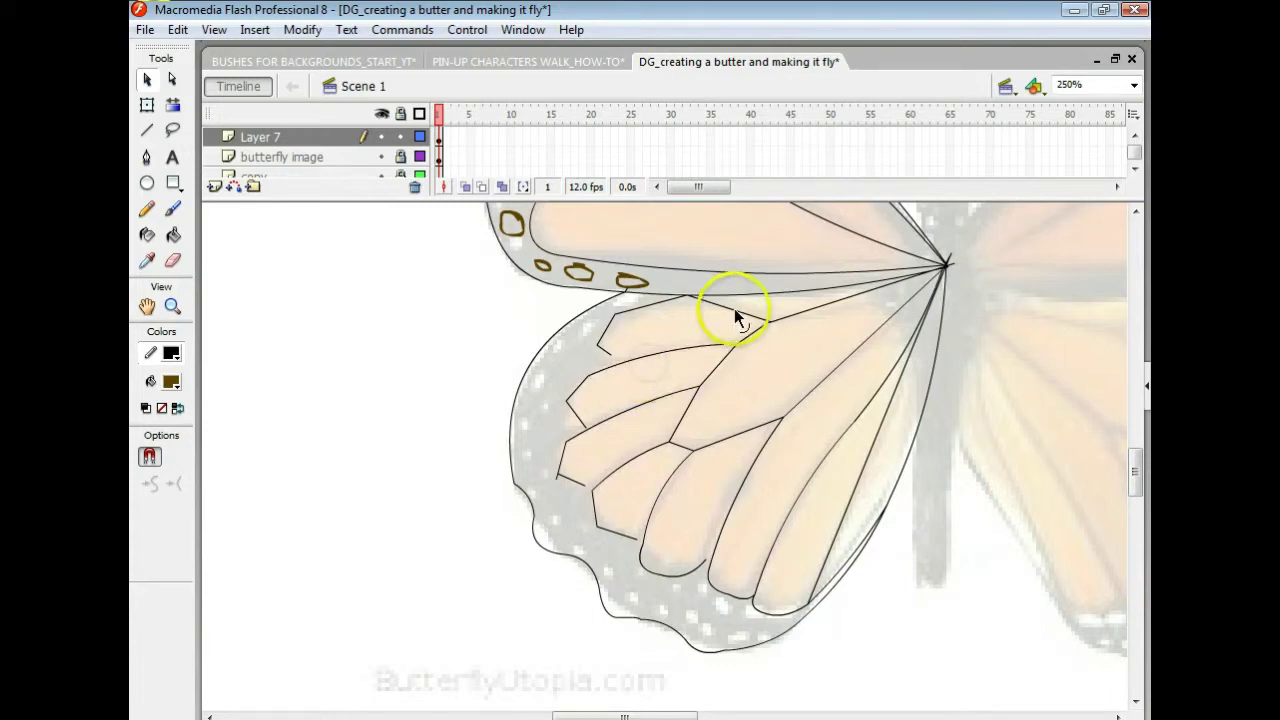
pyautogui.moveTo(734, 309); pyautogui.dragTo(735, 315)
pyautogui.click(657, 314)
pyautogui.moveTo(651, 302)
pyautogui.mouseDown()
pyautogui.moveTo(605, 332)
pyautogui.moveTo(613, 323)
pyautogui.moveTo(611, 357)
pyautogui.mouseUp()
pyautogui.click(607, 328)
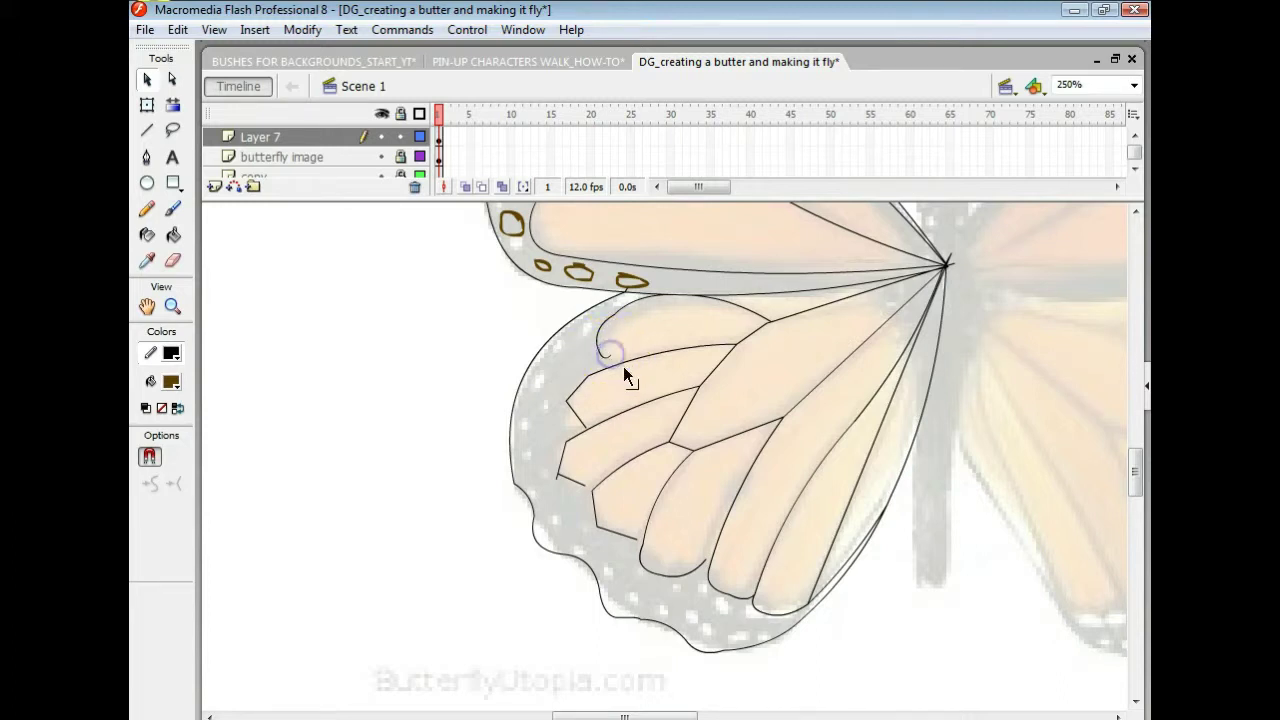
# - Round the outer tips of the second, third and fourth outer cells to match the reference
pyautogui.moveTo(623, 369)
pyautogui.mouseDown()
pyautogui.moveTo(579, 377)
pyautogui.moveTo(578, 416)
pyautogui.mouseUp()
pyautogui.moveTo(564, 466); pyautogui.dragTo(572, 485)
pyautogui.moveTo(571, 481); pyautogui.dragTo(617, 538)
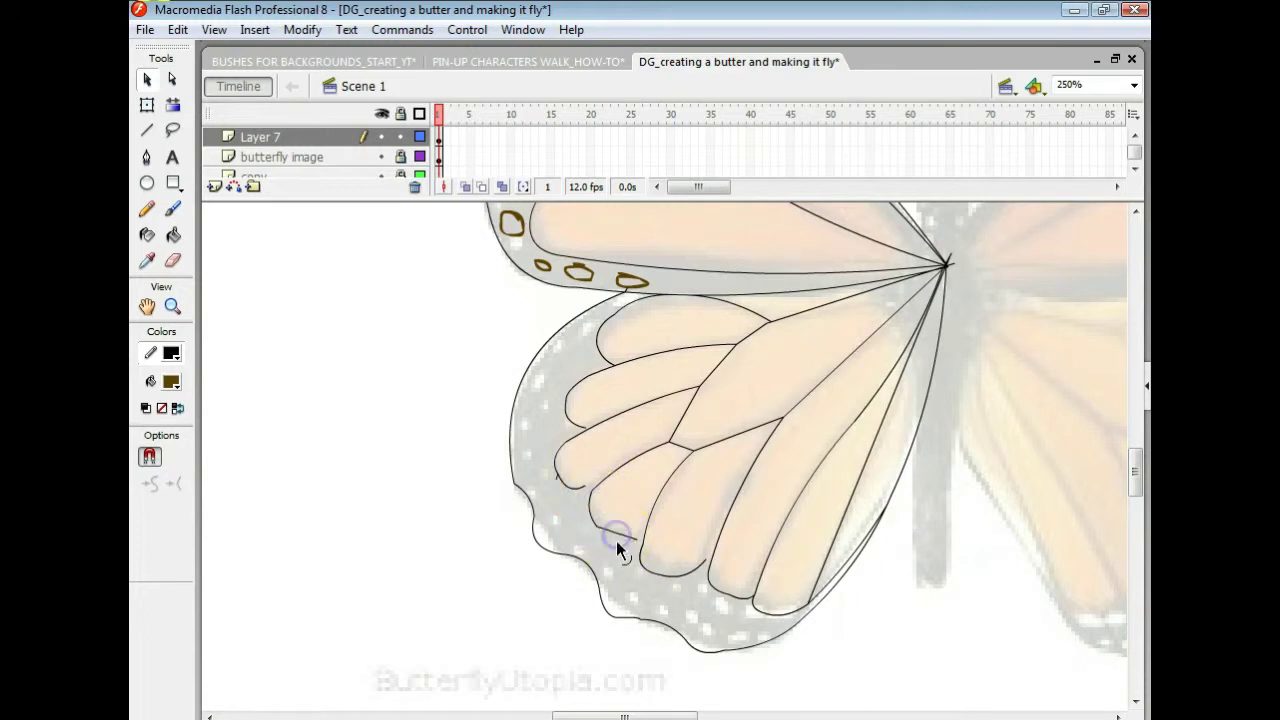
pyautogui.click(636, 541)
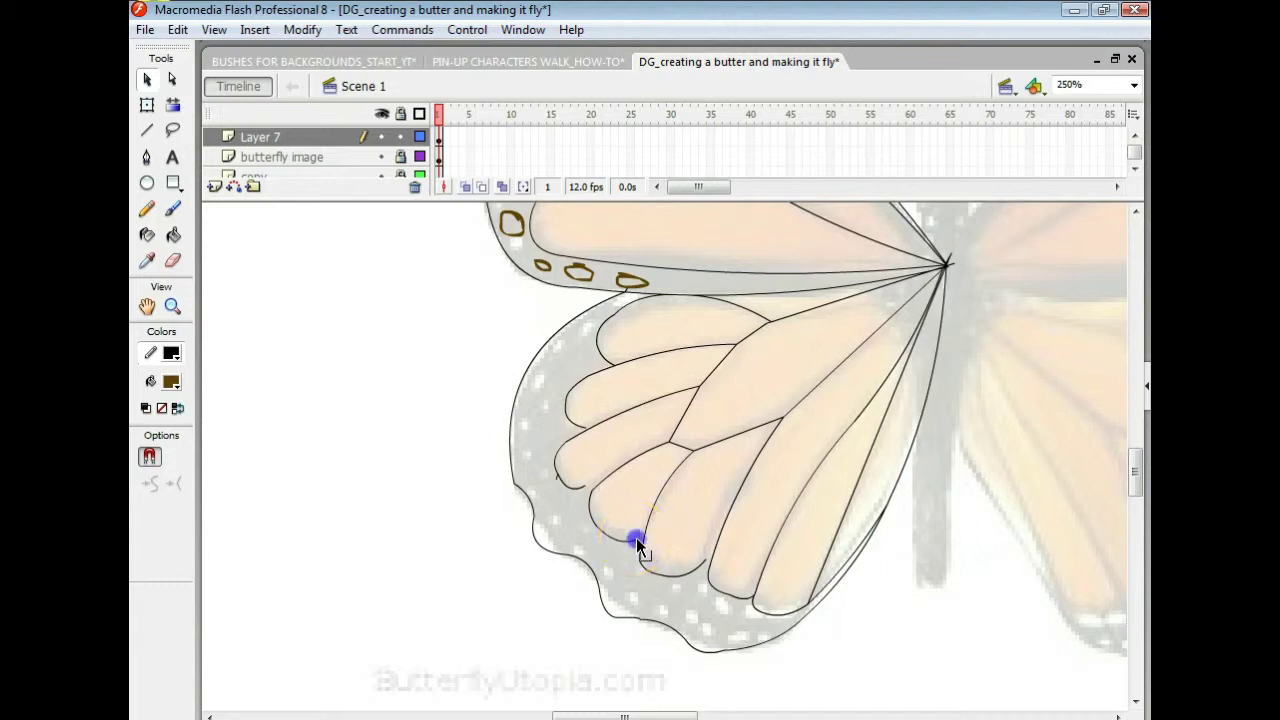
# - Delete the third outer cell's lower tip line and the stray line end beside it
pyautogui.click(583, 490)
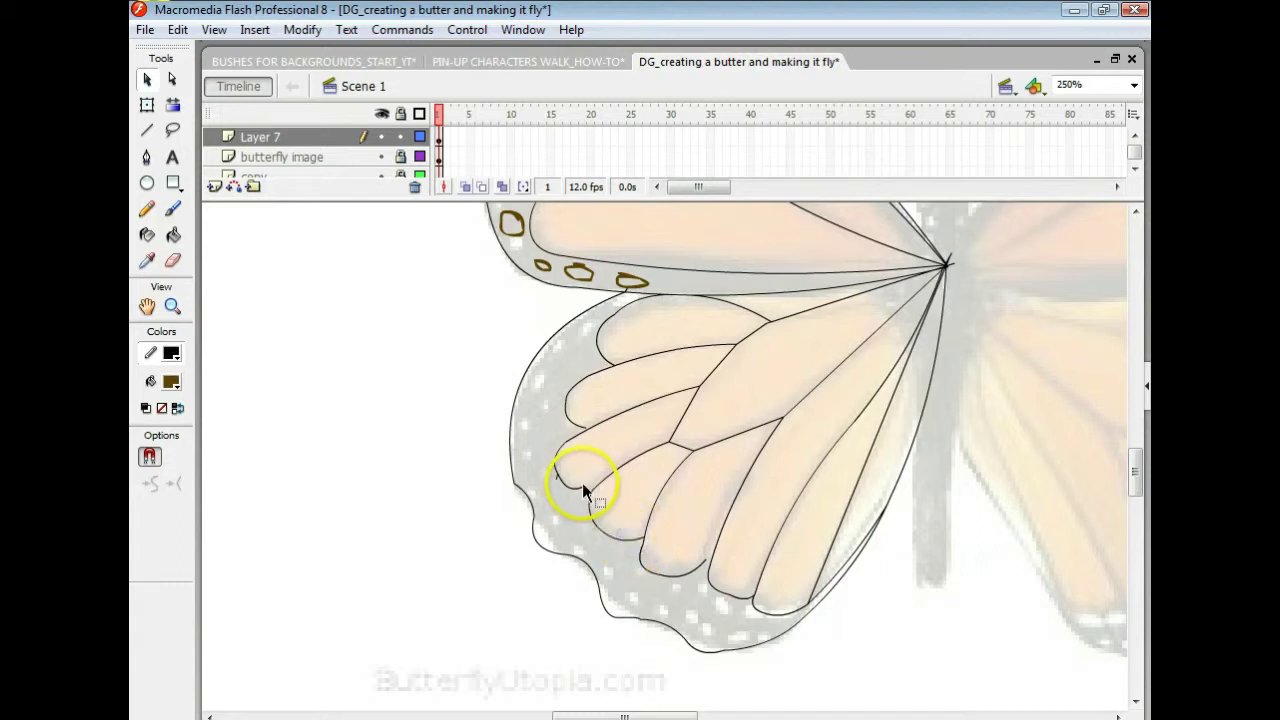
pyautogui.moveTo(582, 483); pyautogui.dragTo(595, 488)
pyautogui.press('Delete')
pyautogui.click(583, 487)
pyautogui.click(555, 478)
pyautogui.moveTo(603, 493)
pyautogui.mouseDown()
pyautogui.moveTo(643, 503)
pyautogui.moveTo(571, 509)
pyautogui.moveTo(555, 476)
pyautogui.moveTo(585, 517)
pyautogui.mouseUp()
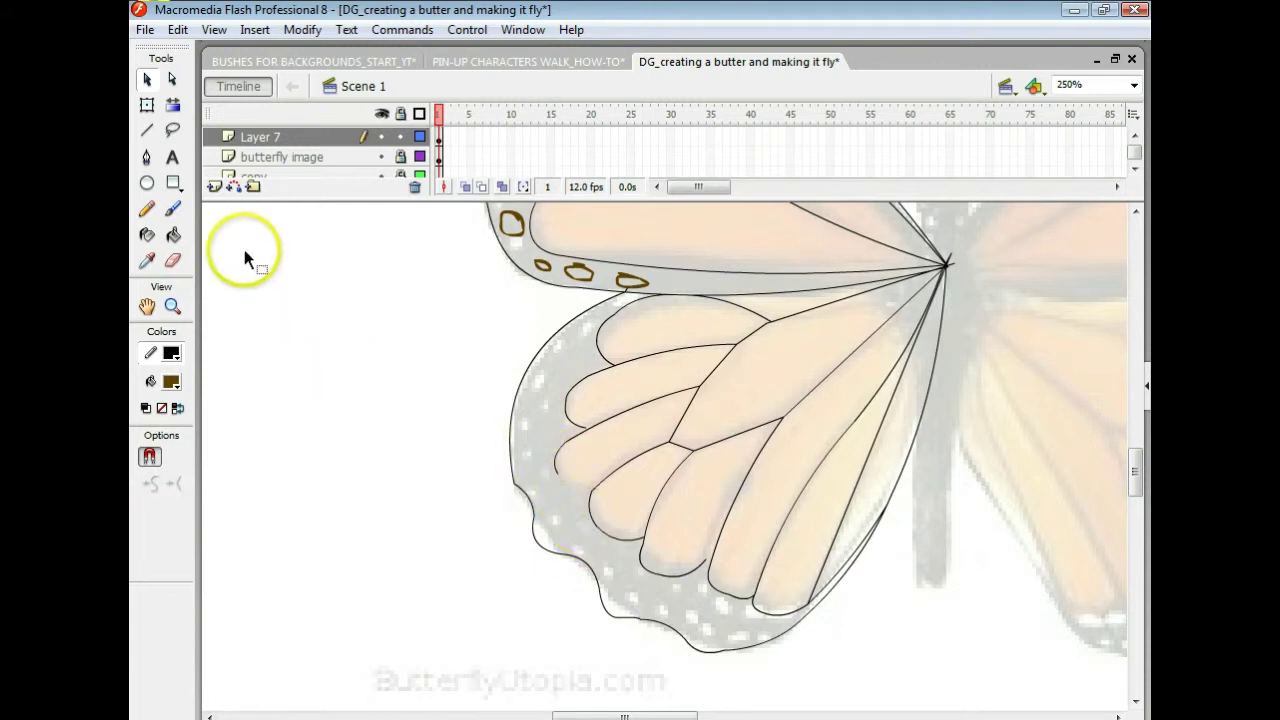
# - Redraw the third outer cell's lower tip as a curve meeting the fourth cell, and delete the overhanging end
pyautogui.click(147, 130)
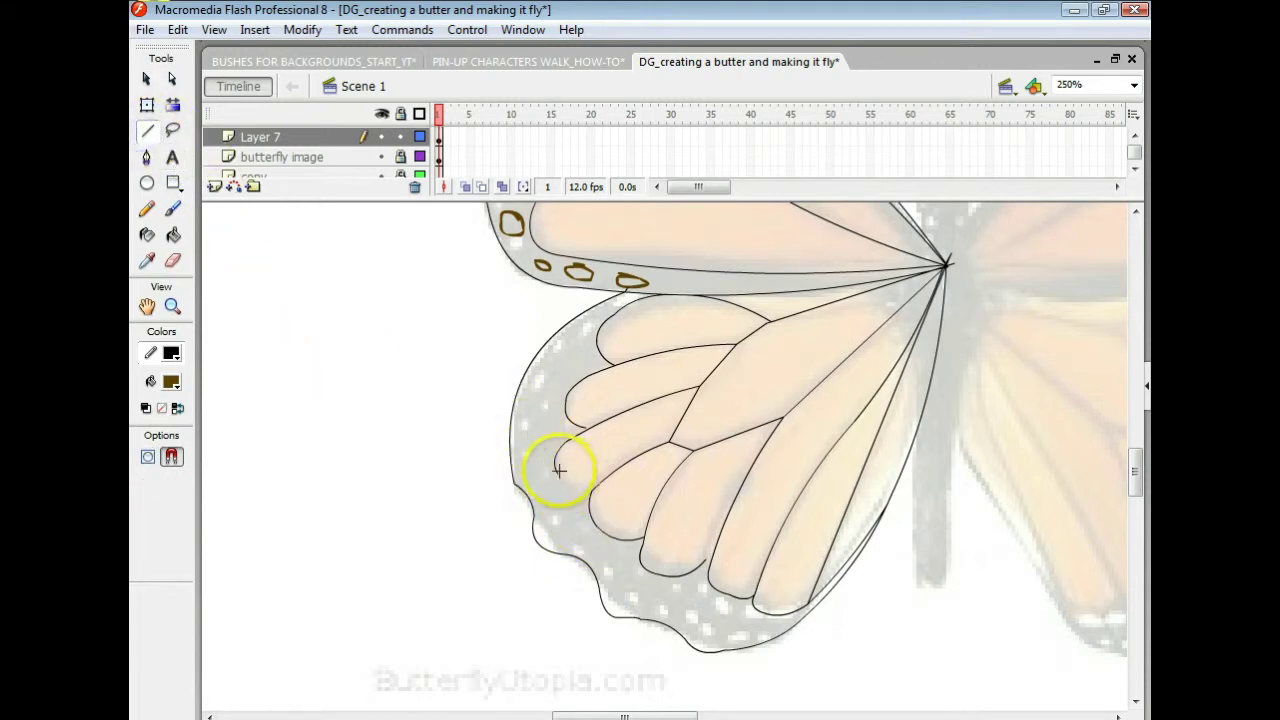
pyautogui.moveTo(557, 473)
pyautogui.mouseDown()
pyautogui.moveTo(626, 493)
pyautogui.moveTo(584, 490)
pyautogui.mouseUp()
pyautogui.hotkey('ctrl', 'z')
pyautogui.press('v')
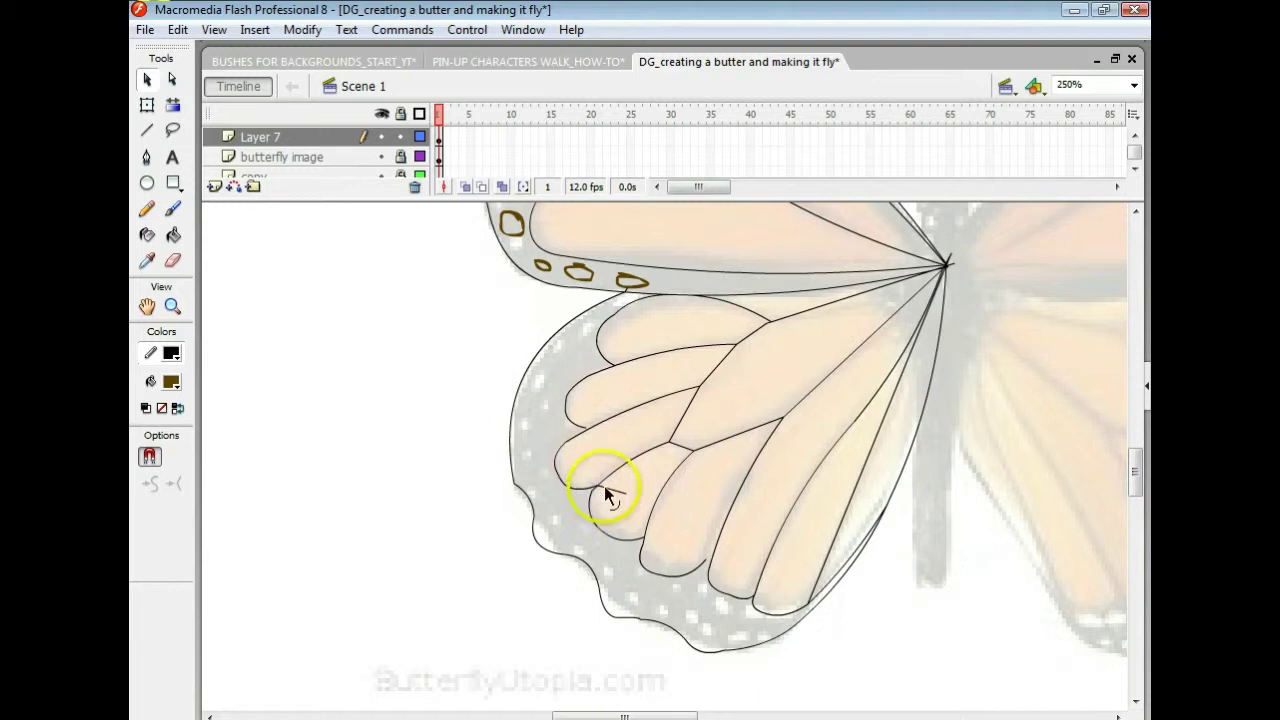
pyautogui.click(606, 489)
pyautogui.press('Delete')
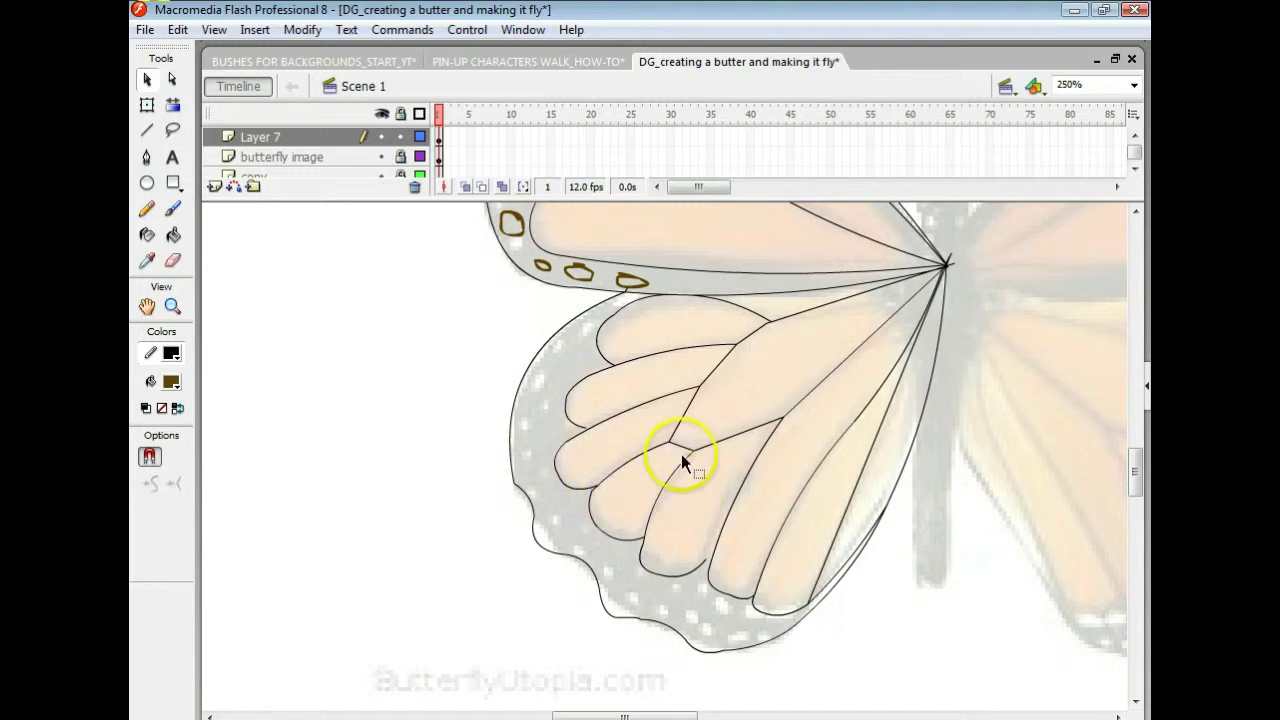
# - Bend the central cell's straight edges into smooth curves from its outer tip to the wing joint
pyautogui.moveTo(680, 449); pyautogui.dragTo(680, 426)
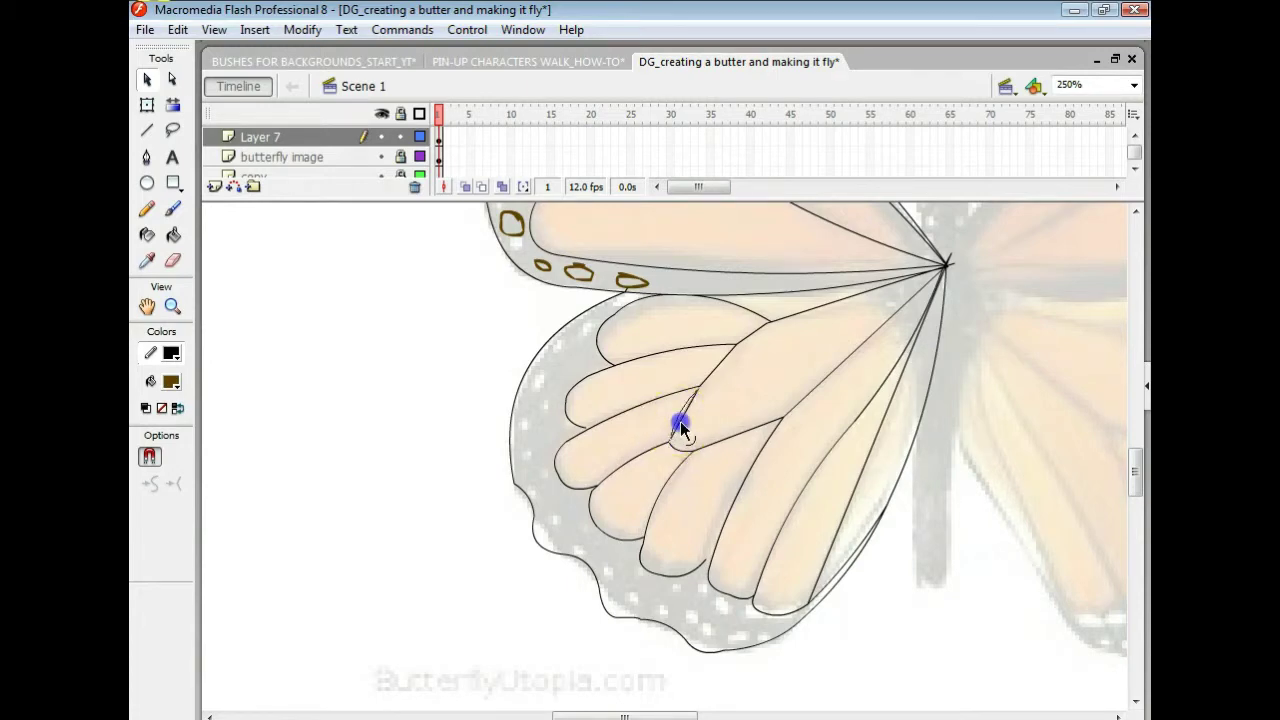
pyautogui.moveTo(715, 366); pyautogui.dragTo(803, 306)
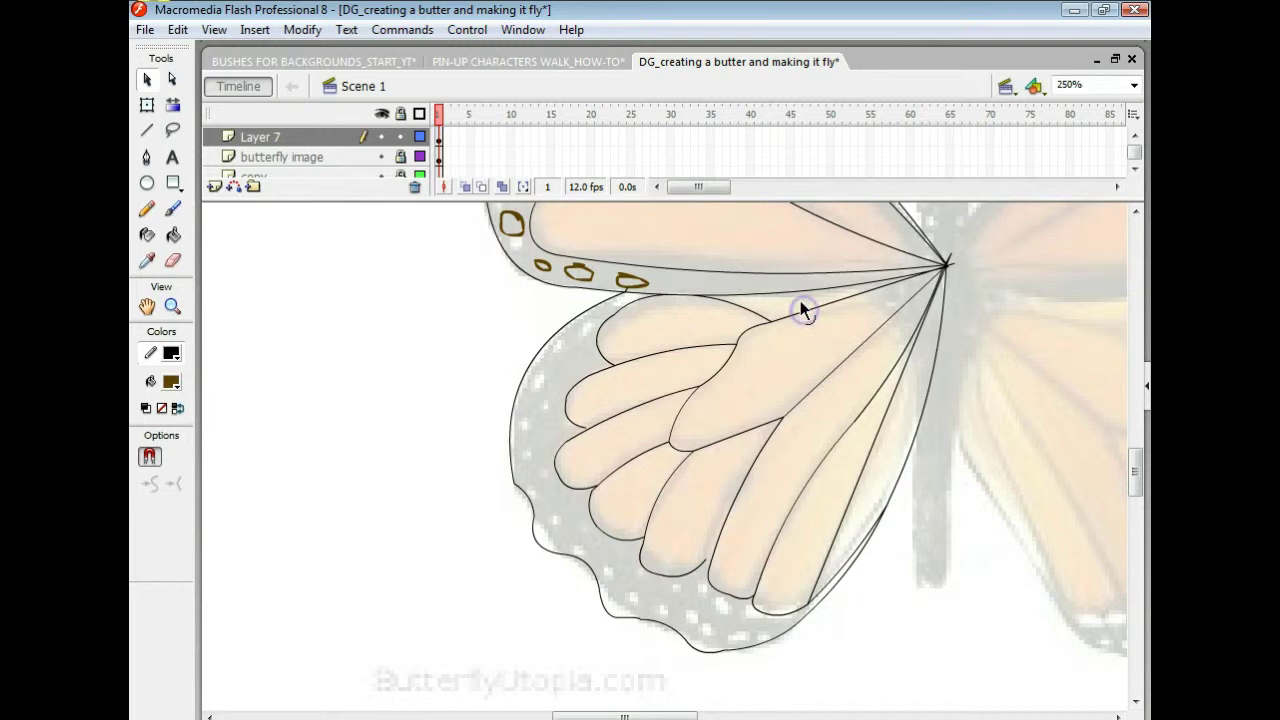
pyautogui.moveTo(859, 347); pyautogui.dragTo(855, 344)
pyautogui.click(853, 353)
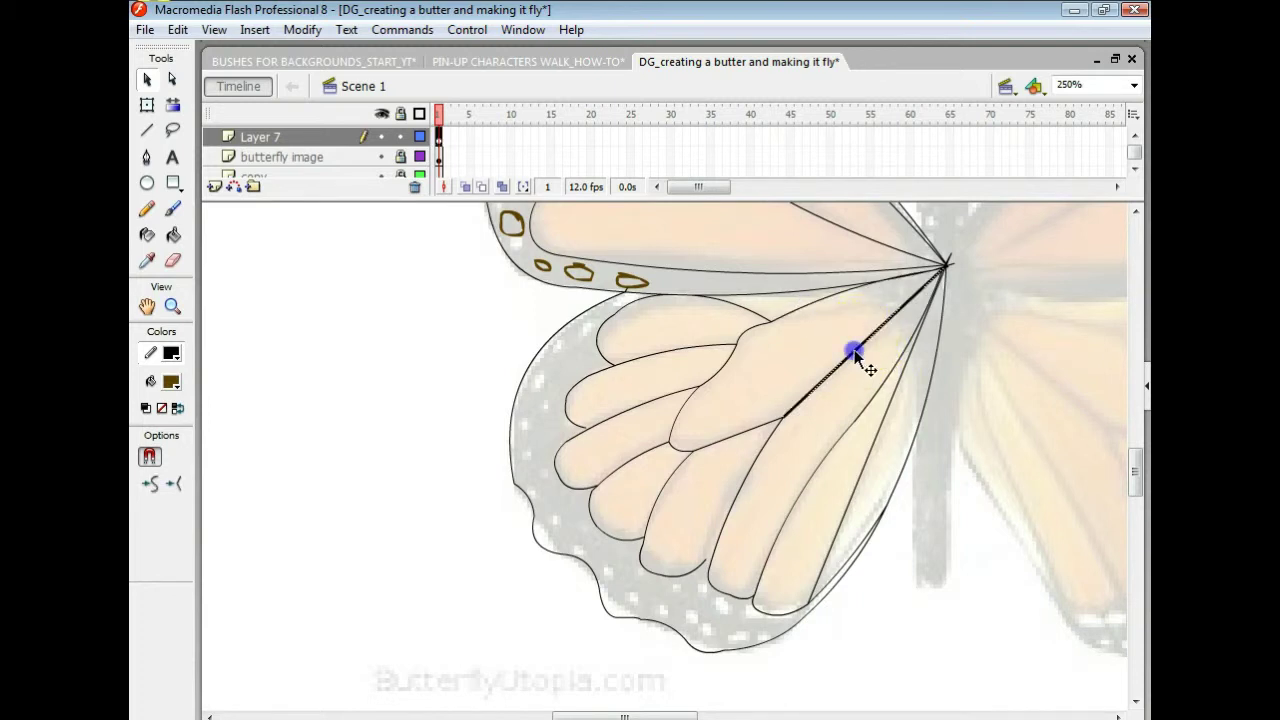
pyautogui.click(858, 380)
pyautogui.moveTo(855, 347); pyautogui.dragTo(846, 344)
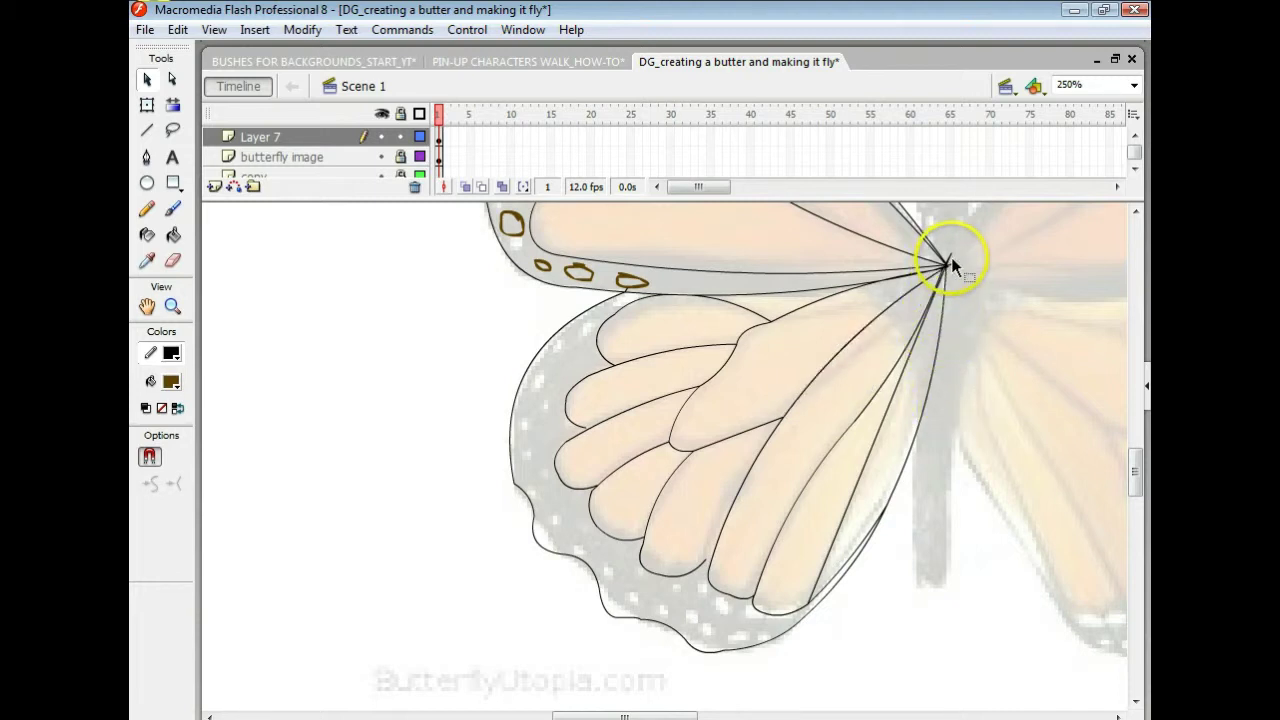
# - Delete the line ends overhanging the wing joint and curve the innermost long cell's edge towards the body
pyautogui.moveTo(948, 259); pyautogui.dragTo(953, 265)
pyautogui.click(949, 262)
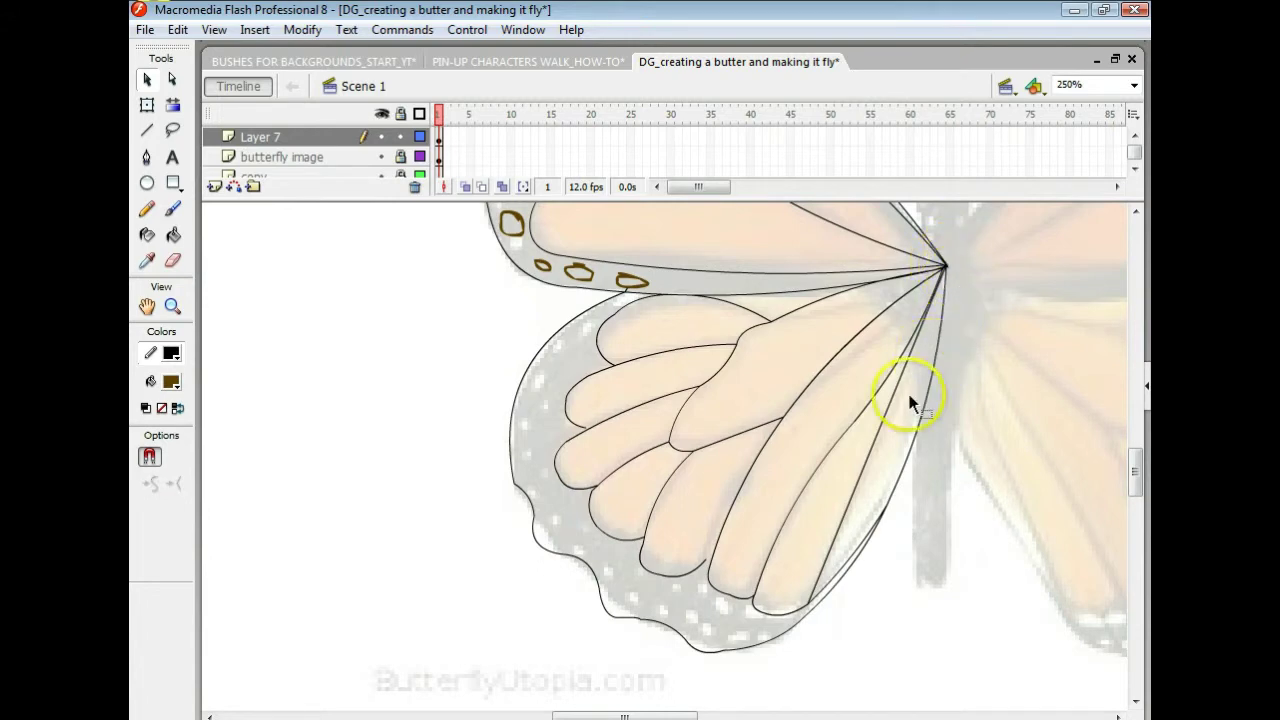
pyautogui.click(873, 440)
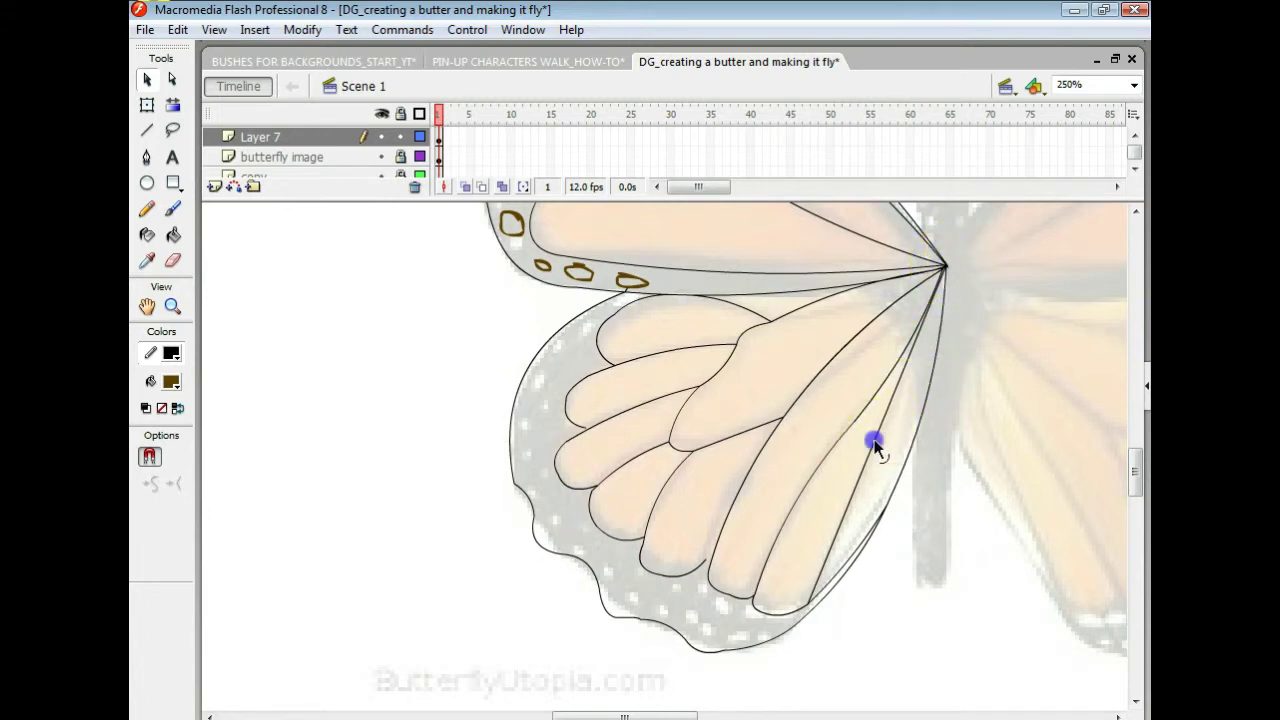
pyautogui.moveTo(874, 440); pyautogui.dragTo(890, 454)
pyautogui.click(949, 499)
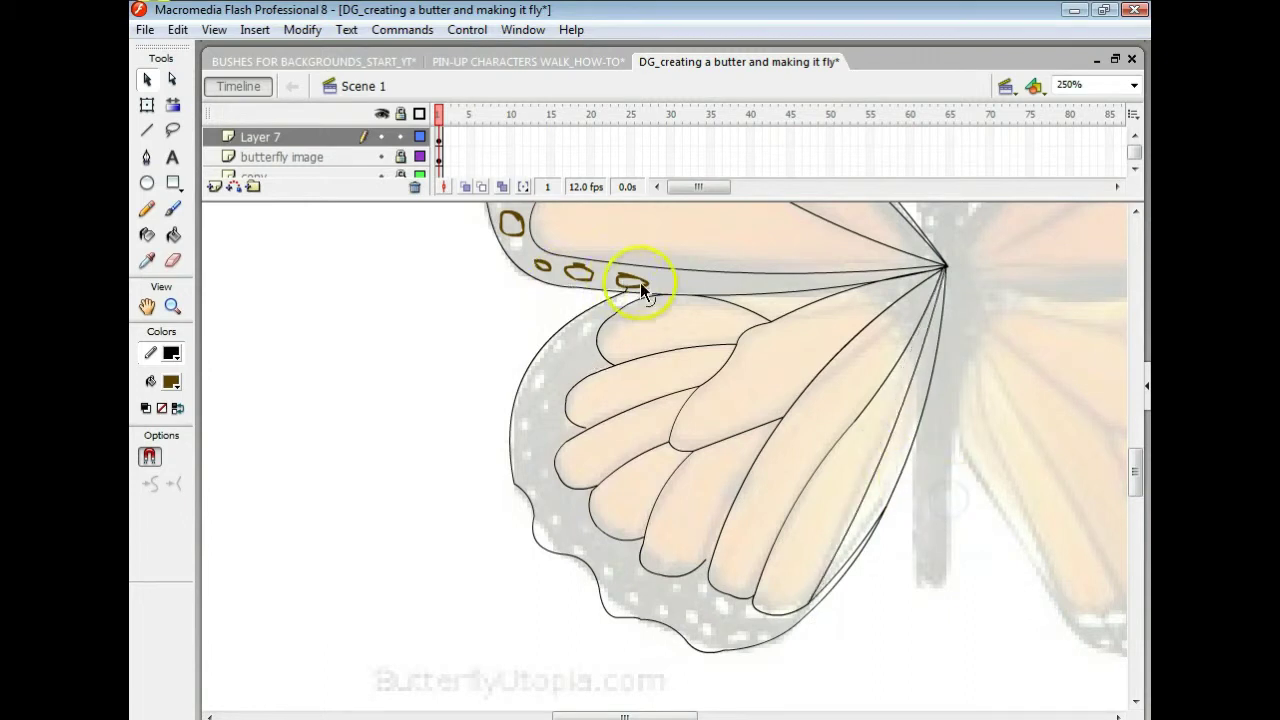
# - Outline the spots along the lower wing's upper outer border with the Brush tool, undoing the misdrawn last one
pyautogui.click(171, 210)
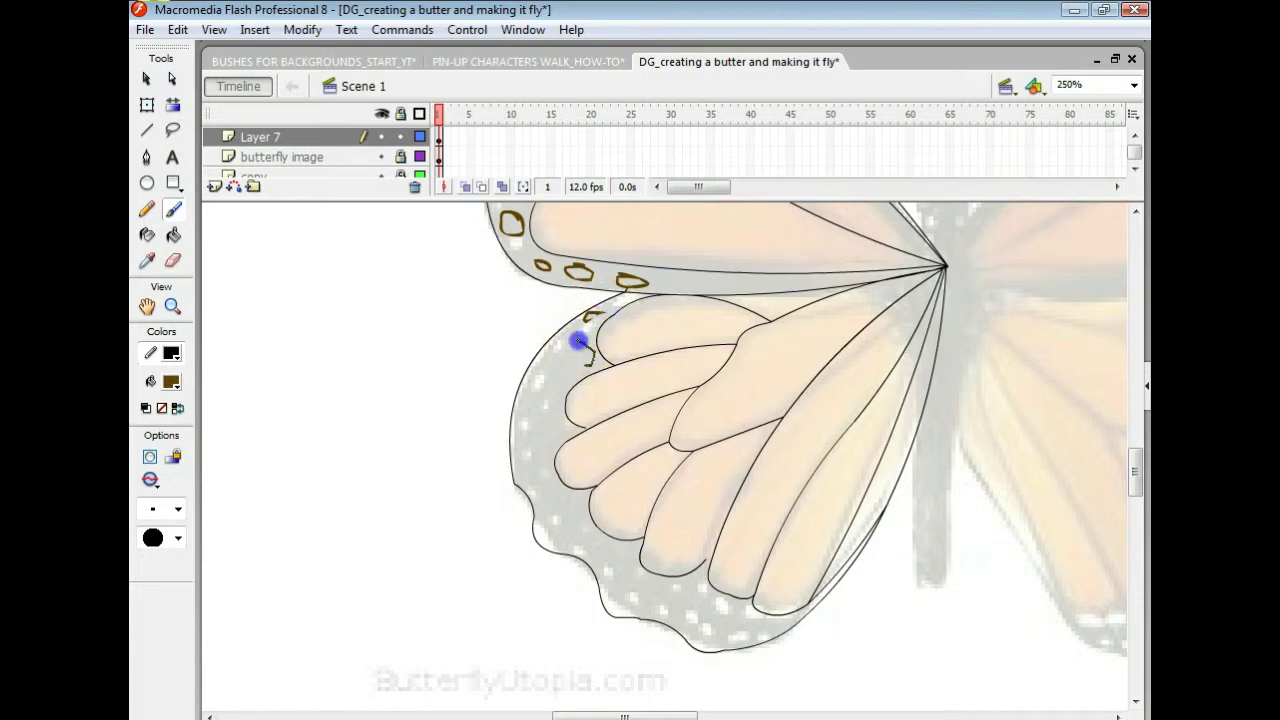
pyautogui.moveTo(578, 342)
pyautogui.mouseDown()
pyautogui.moveTo(547, 363)
pyautogui.moveTo(567, 379)
pyautogui.moveTo(567, 393)
pyautogui.moveTo(549, 387)
pyautogui.moveTo(549, 368)
pyautogui.moveTo(536, 407)
pyautogui.moveTo(555, 415)
pyautogui.moveTo(552, 440)
pyautogui.moveTo(537, 406)
pyautogui.mouseUp()
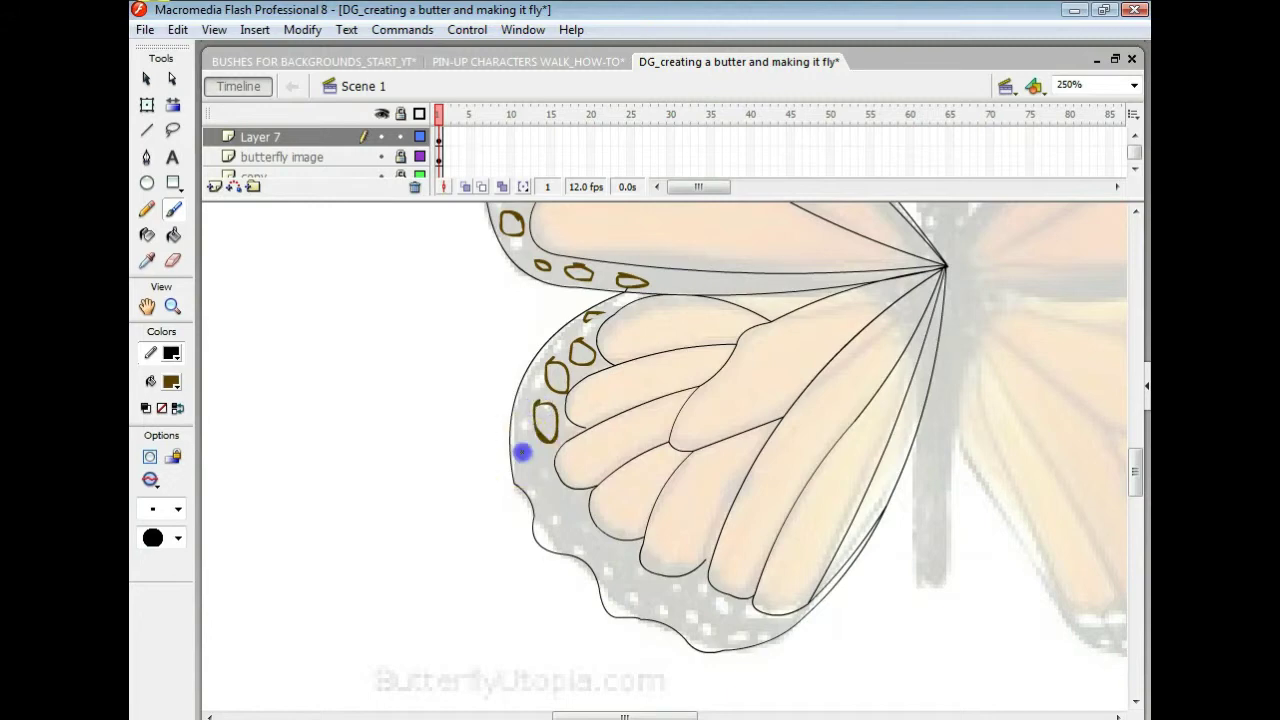
pyautogui.moveTo(523, 451); pyautogui.dragTo(523, 453)
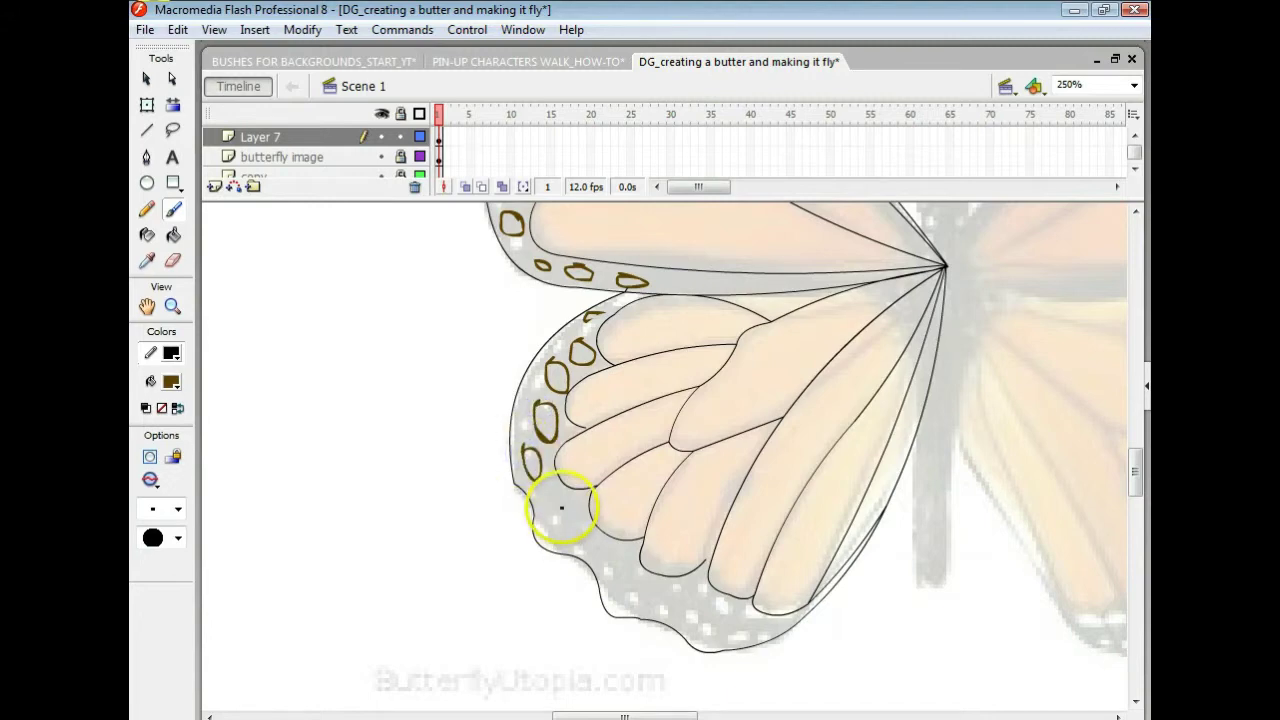
pyautogui.moveTo(558, 497)
pyautogui.mouseDown()
pyautogui.moveTo(574, 534)
pyautogui.moveTo(592, 526)
pyautogui.moveTo(561, 544)
pyautogui.mouseUp()
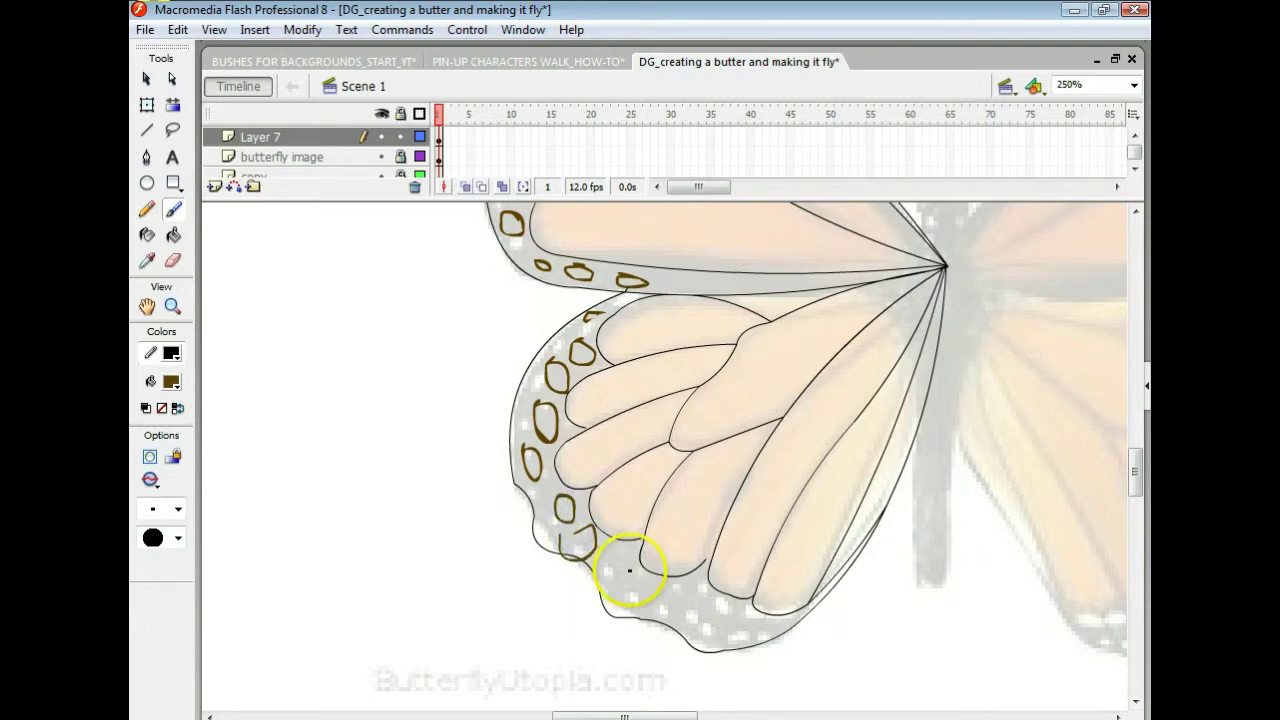
pyautogui.hotkey('ctrl', 'z')
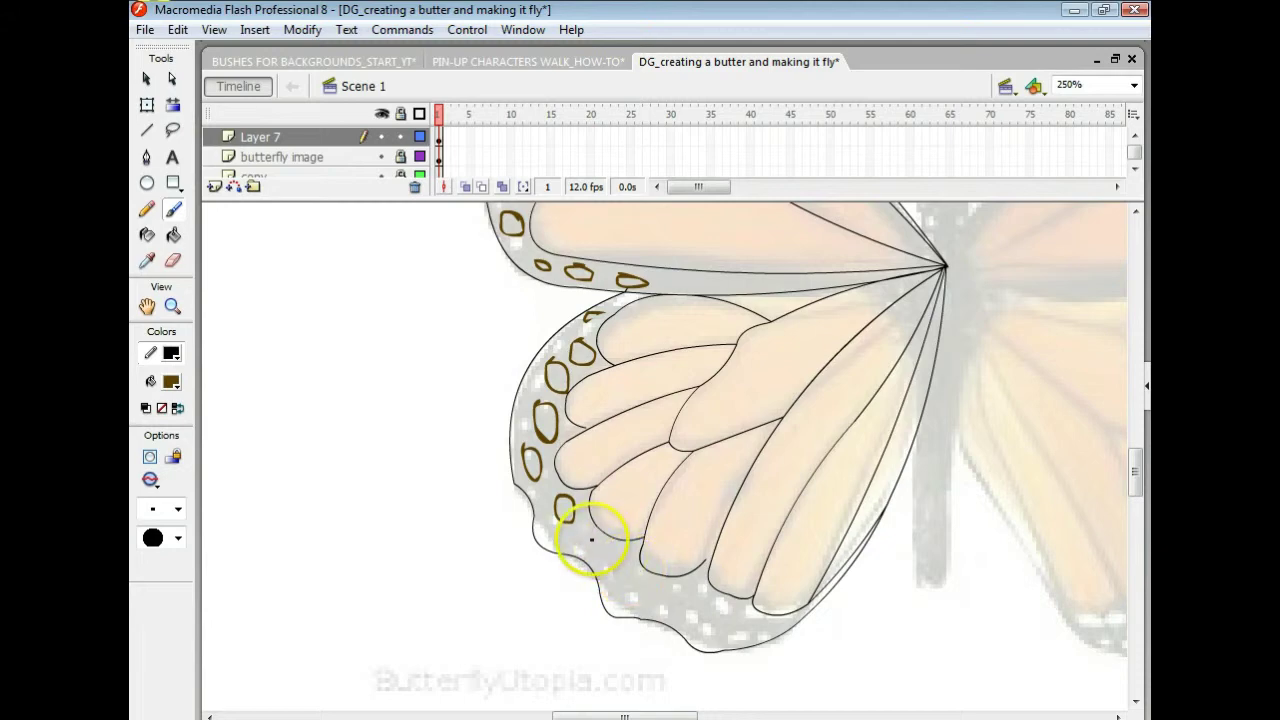
# - Brush outlines around the remaining spots along the lower wing's scalloped border and close the uppermost spot's outline
pyautogui.moveTo(584, 533)
pyautogui.mouseDown()
pyautogui.moveTo(604, 574)
pyautogui.moveTo(614, 557)
pyautogui.mouseUp()
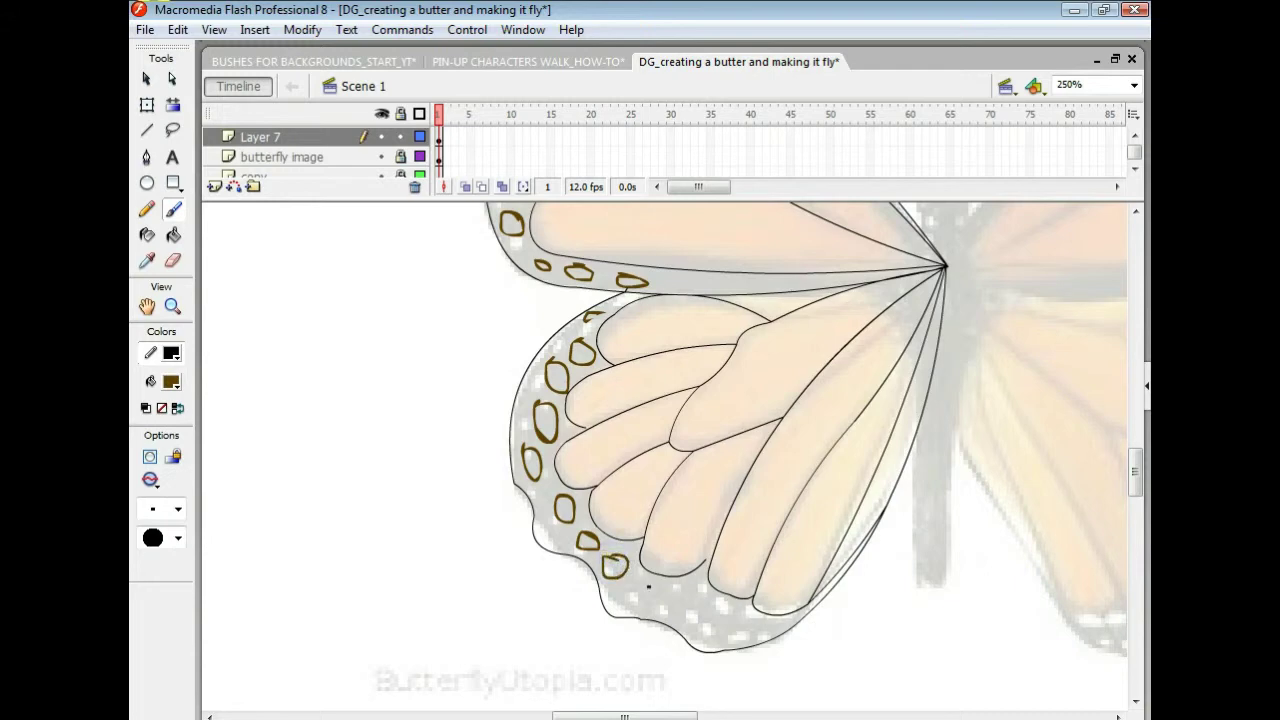
pyautogui.moveTo(660, 594); pyautogui.dragTo(632, 588)
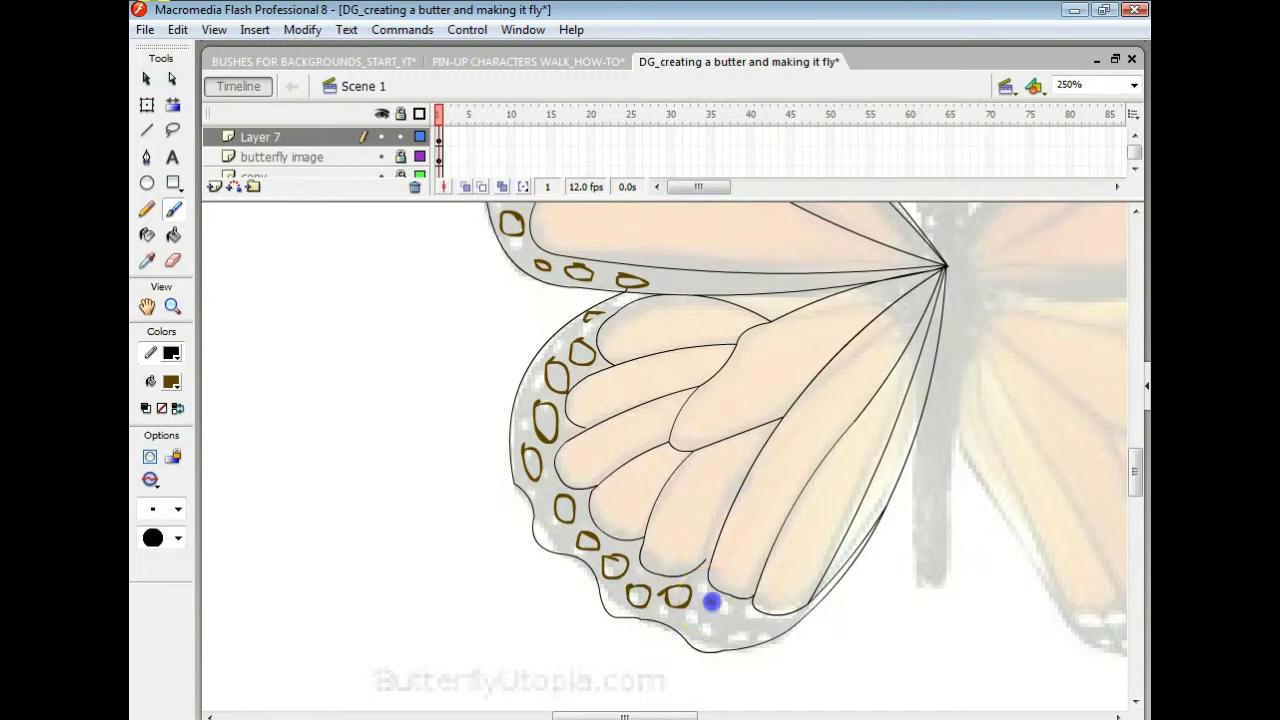
pyautogui.moveTo(712, 602)
pyautogui.mouseDown()
pyautogui.moveTo(745, 641)
pyautogui.moveTo(742, 616)
pyautogui.mouseUp()
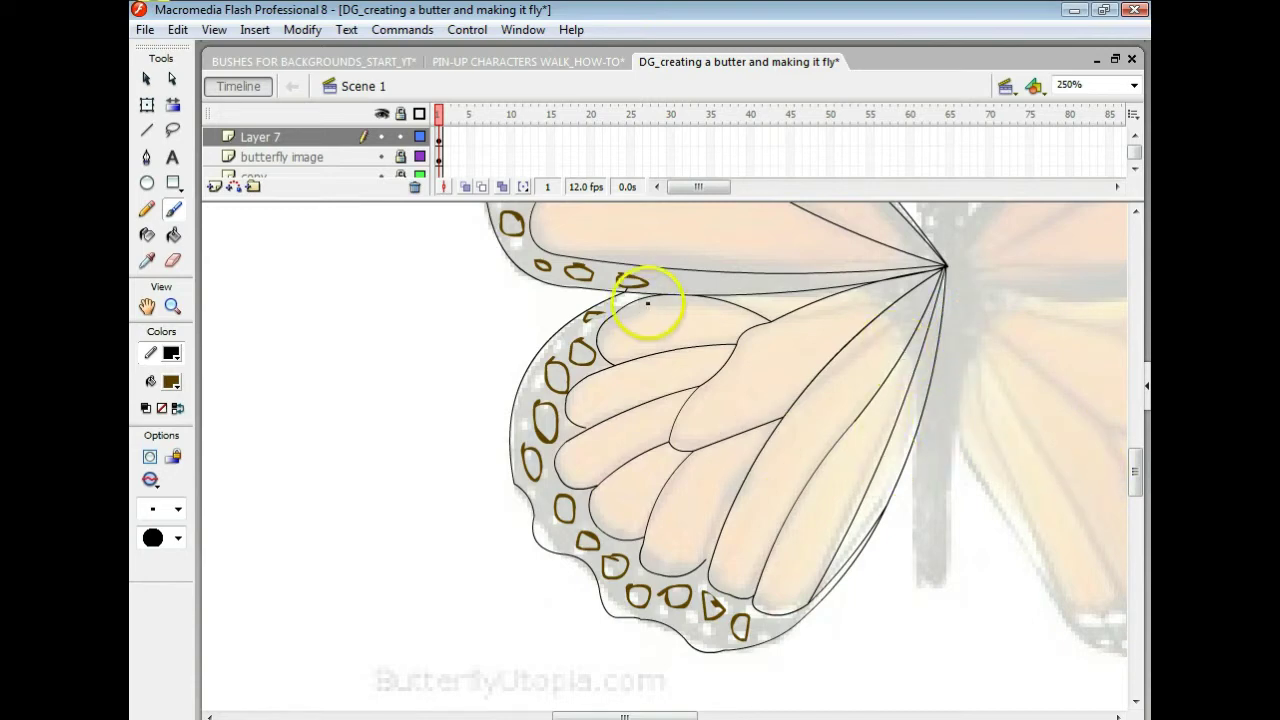
pyautogui.moveTo(600, 314); pyautogui.dragTo(596, 316)
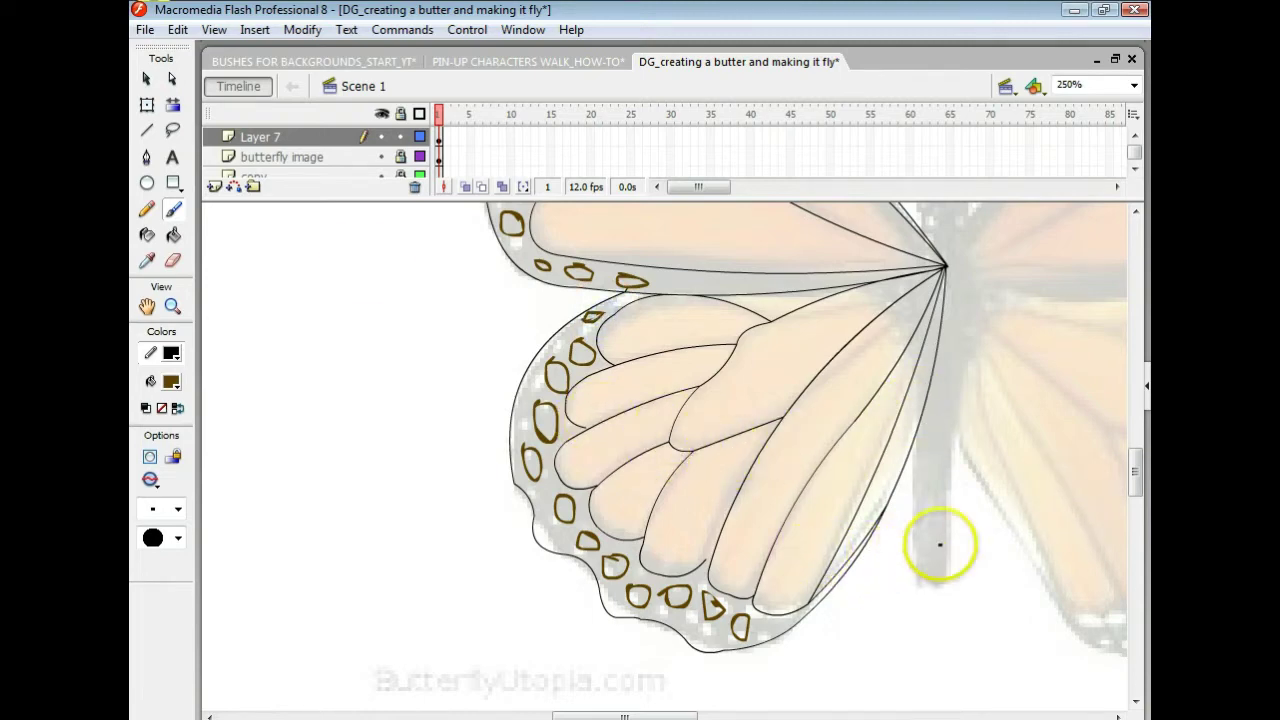
pyautogui.click(173, 306)
pyautogui.click(173, 456)
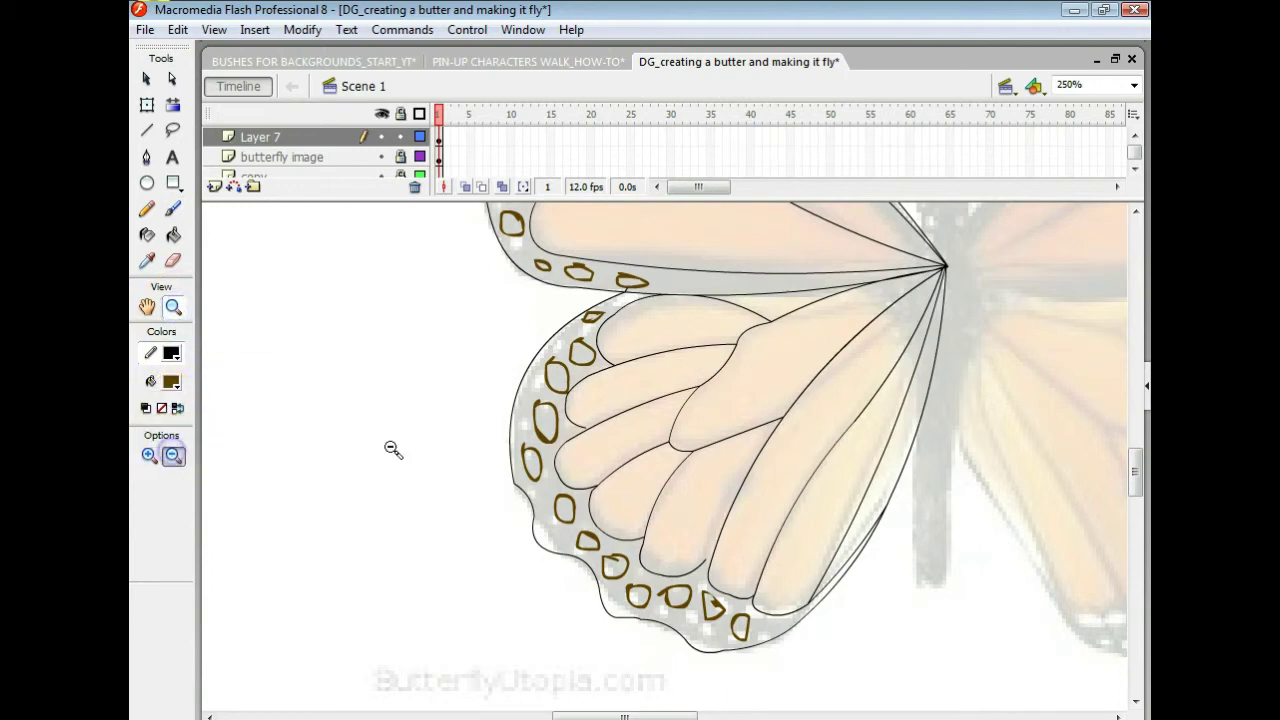
pyautogui.click(866, 282)
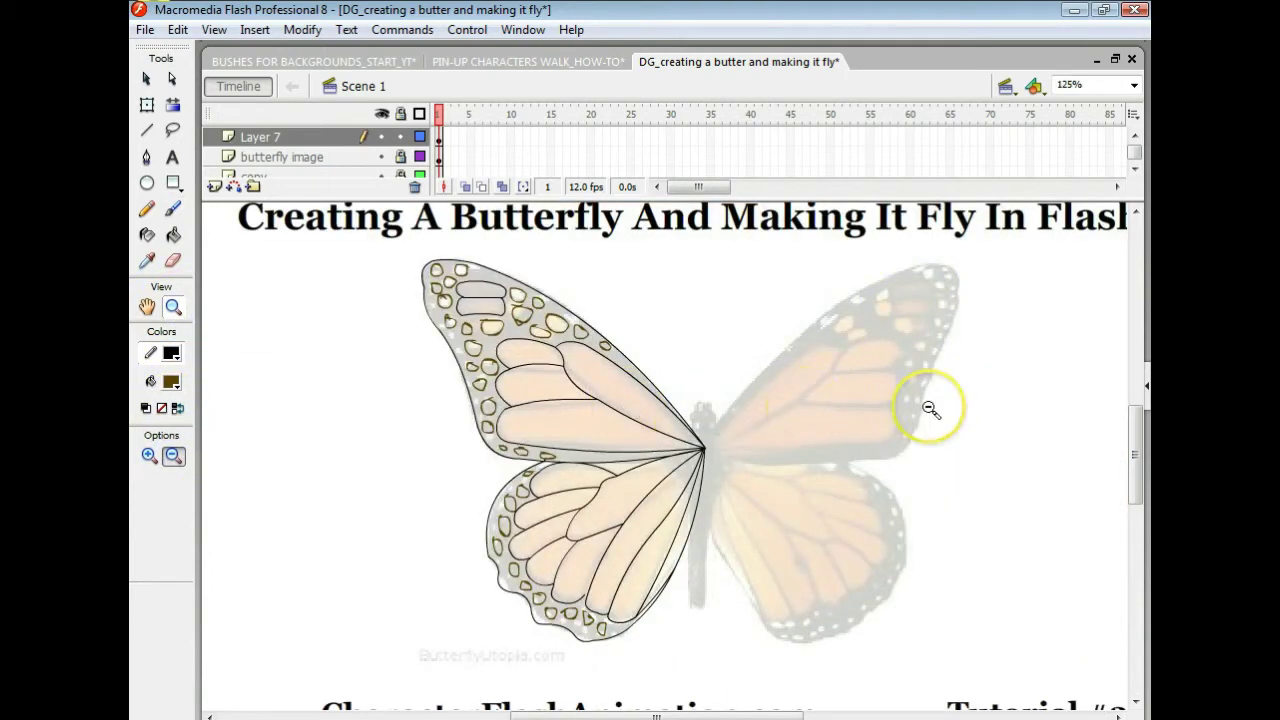